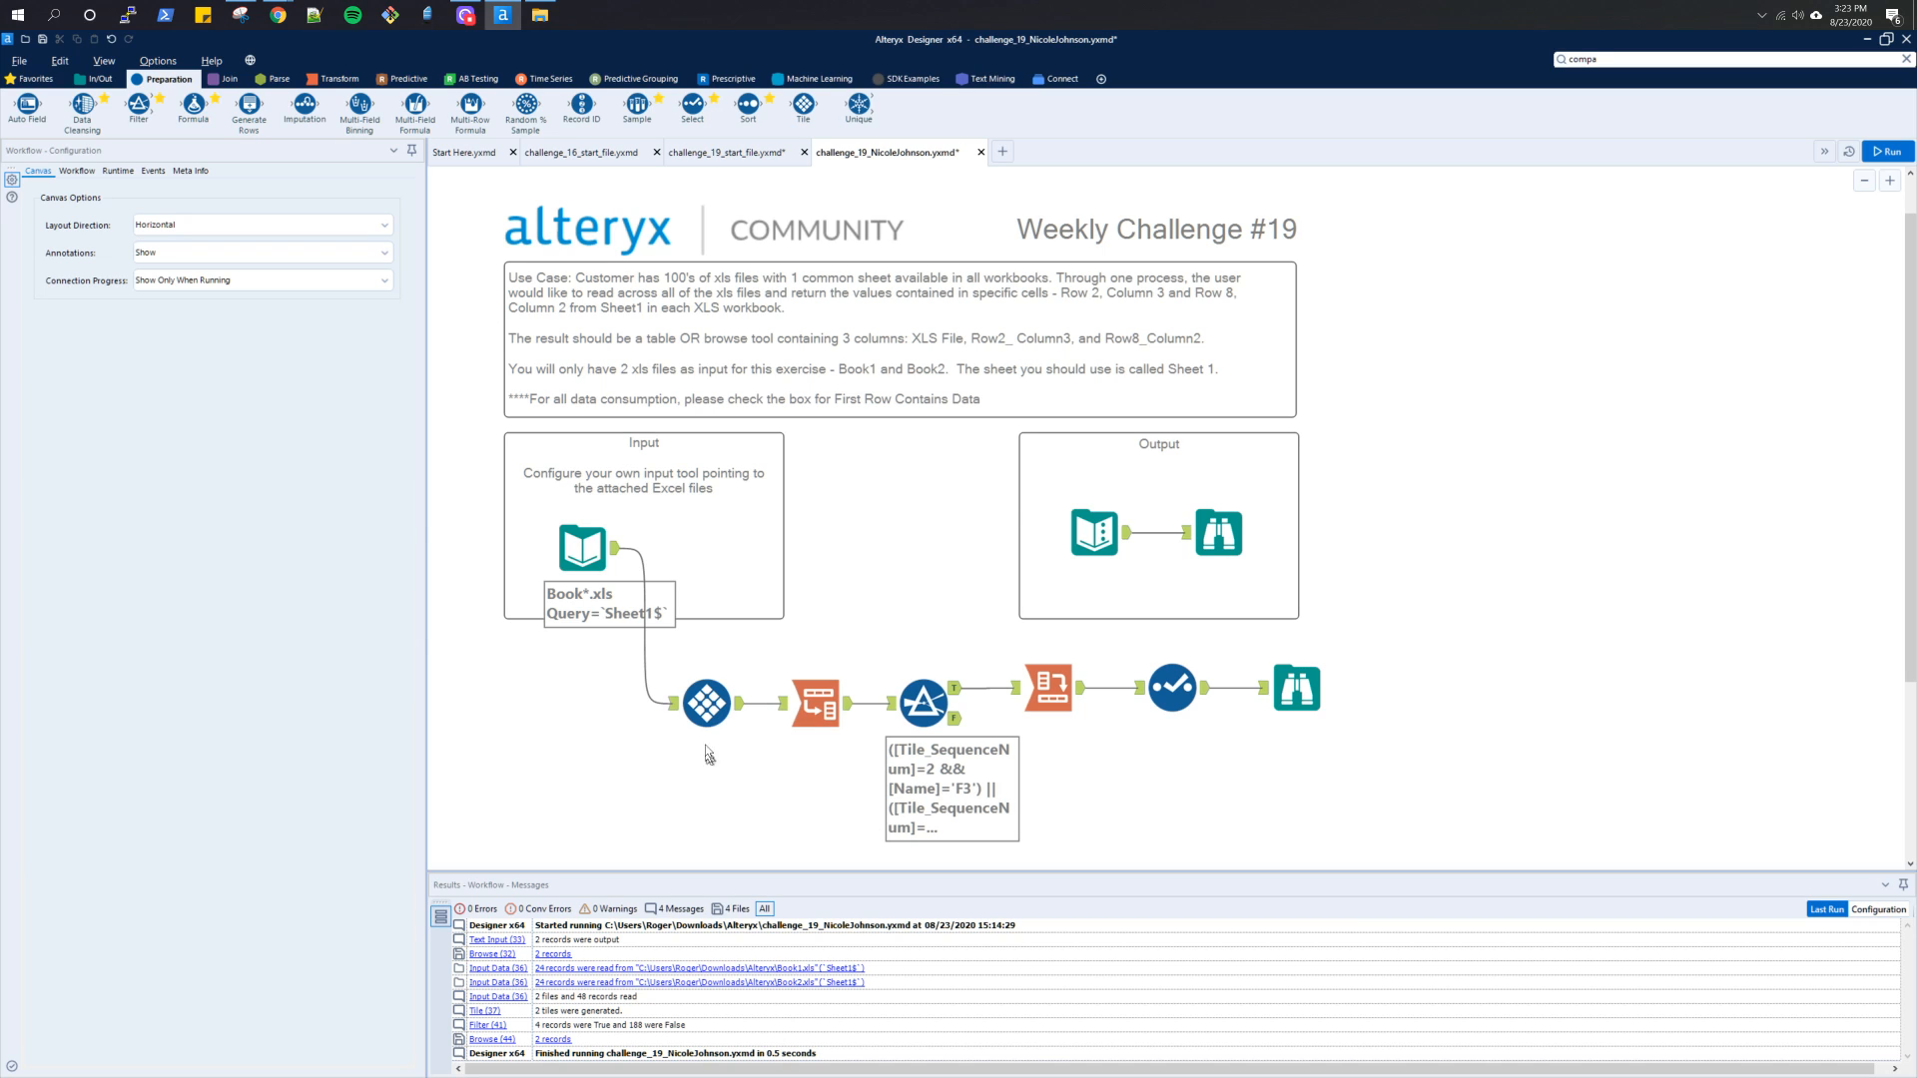
Examine the configuration and output of the Input Data, Tile, Transpose, Cross Tab and Select tools in the finished Challenge 19 workflow
click(694, 711)
click(581, 561)
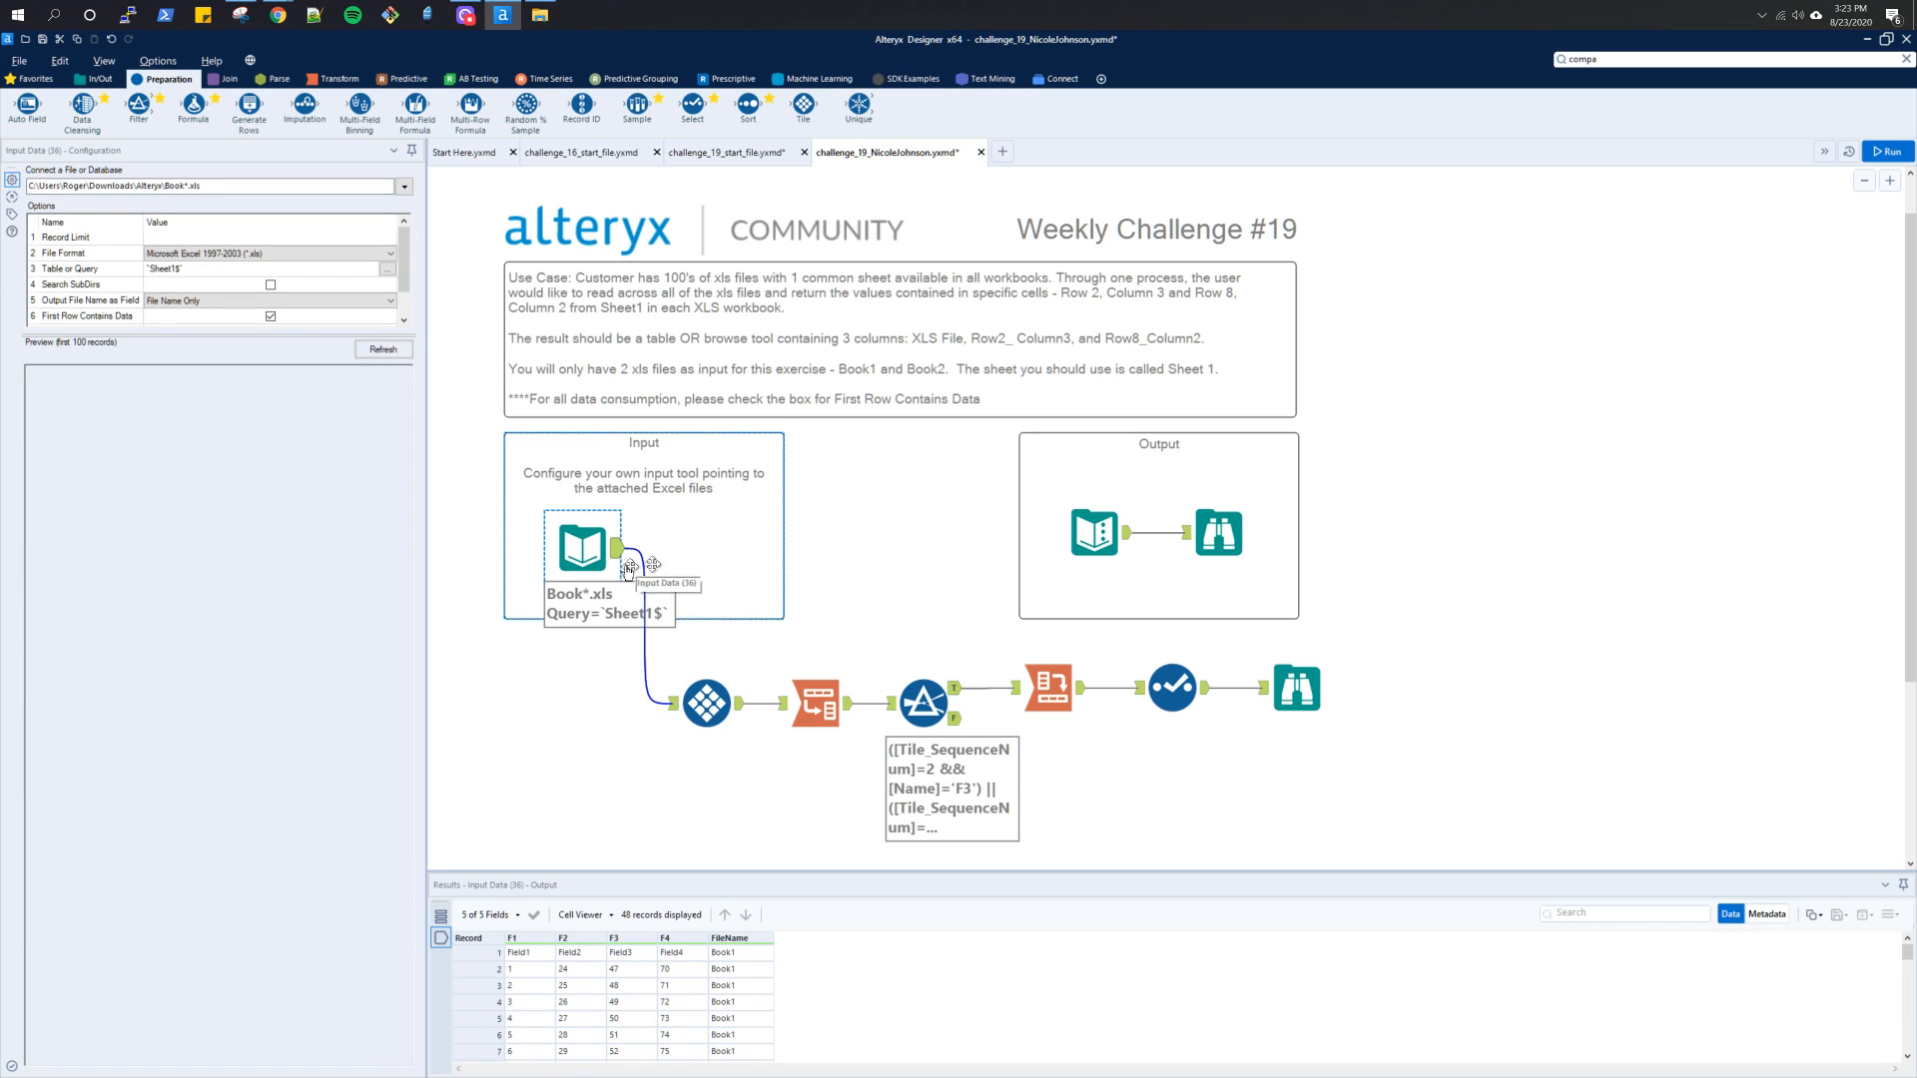
click(703, 688)
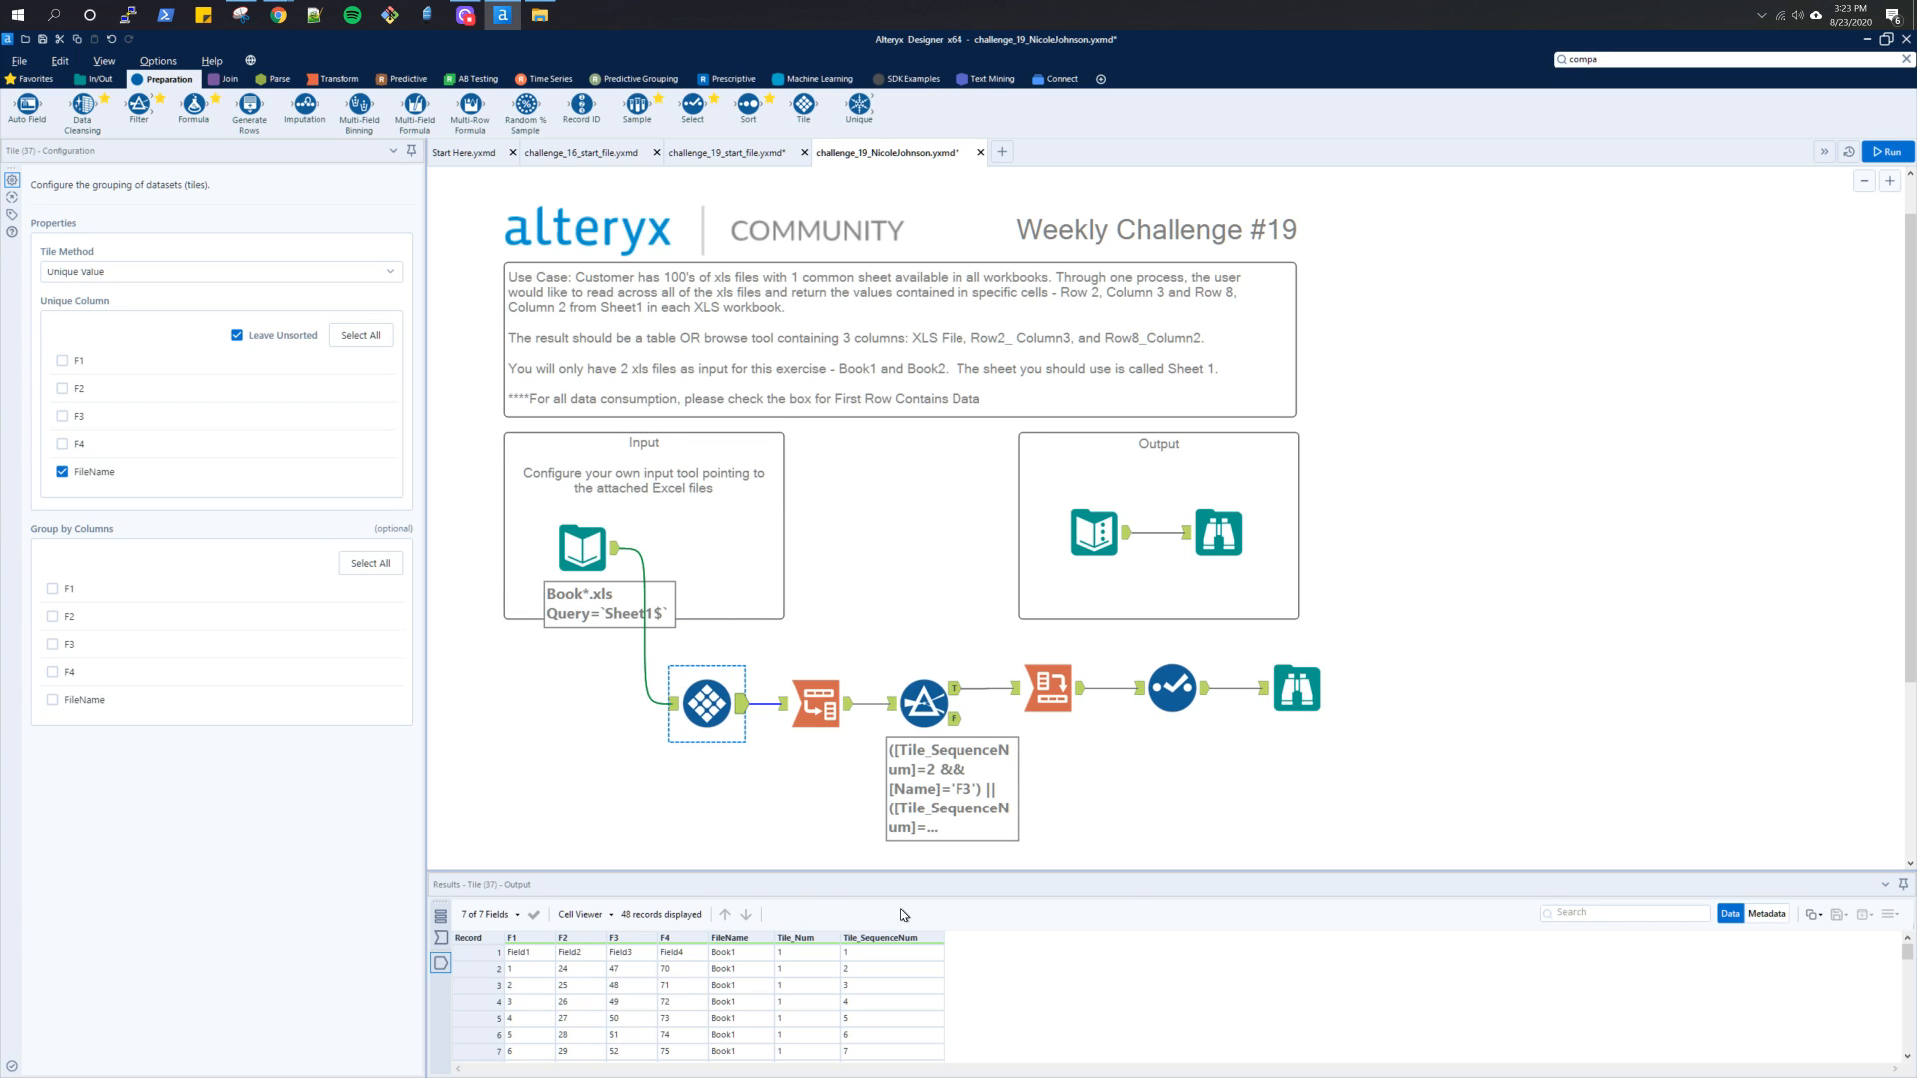
key(ctrl+r)
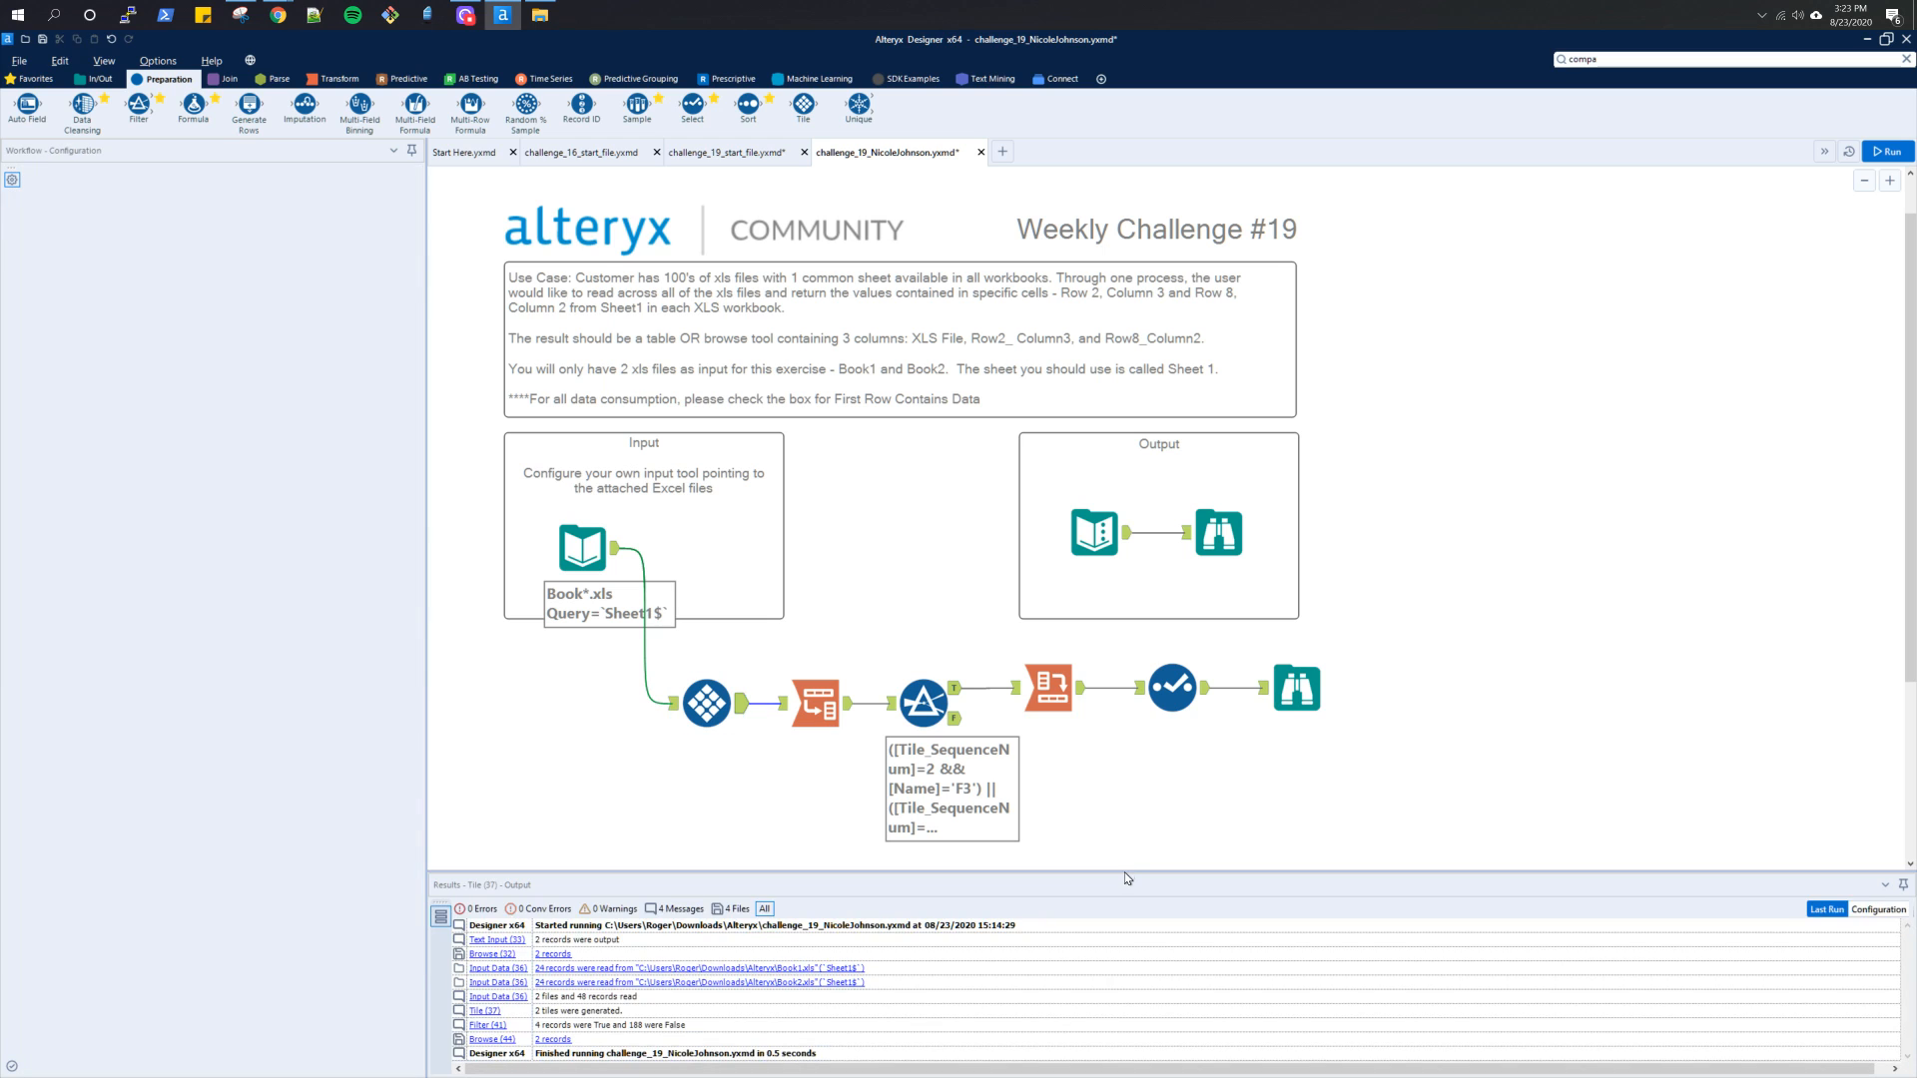
click(744, 723)
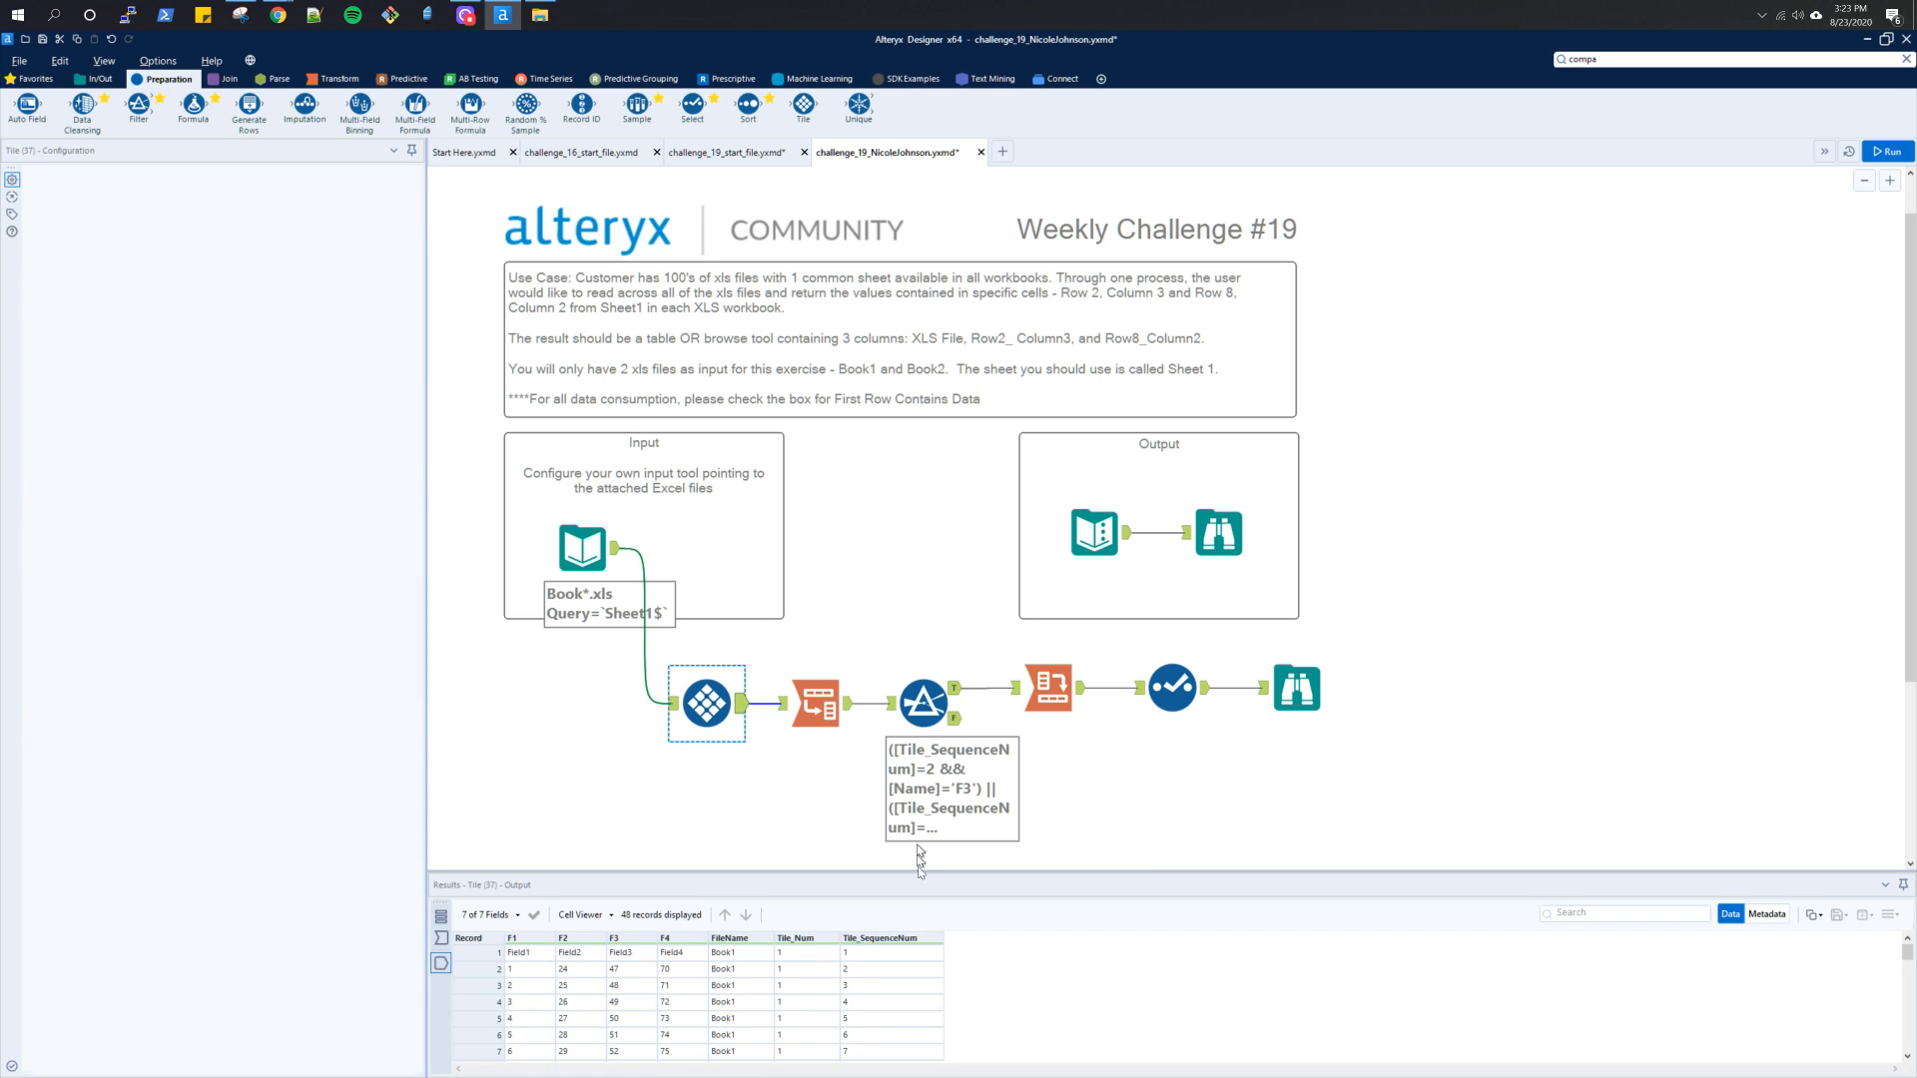
drag(920, 871, 912, 792)
scroll(879, 910, down, 2)
scroll(744, 910, up, 2)
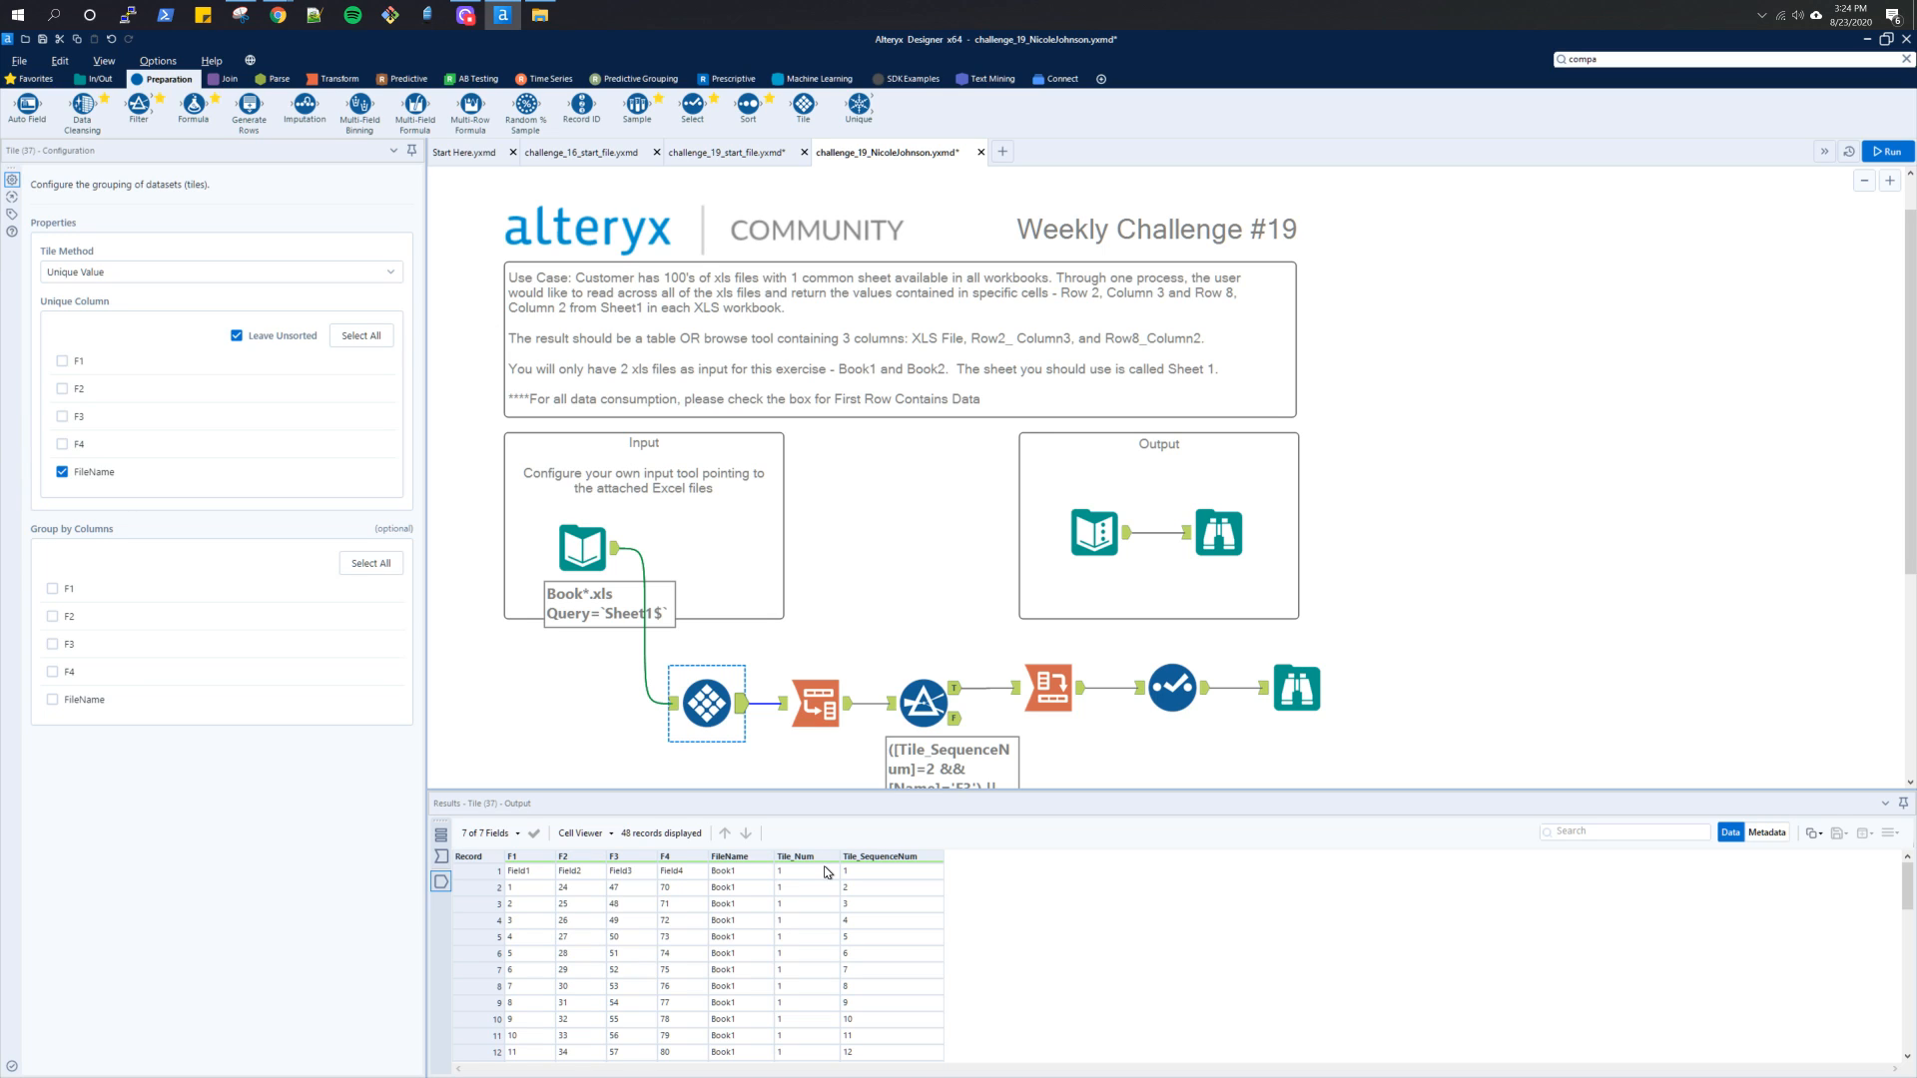
click(817, 714)
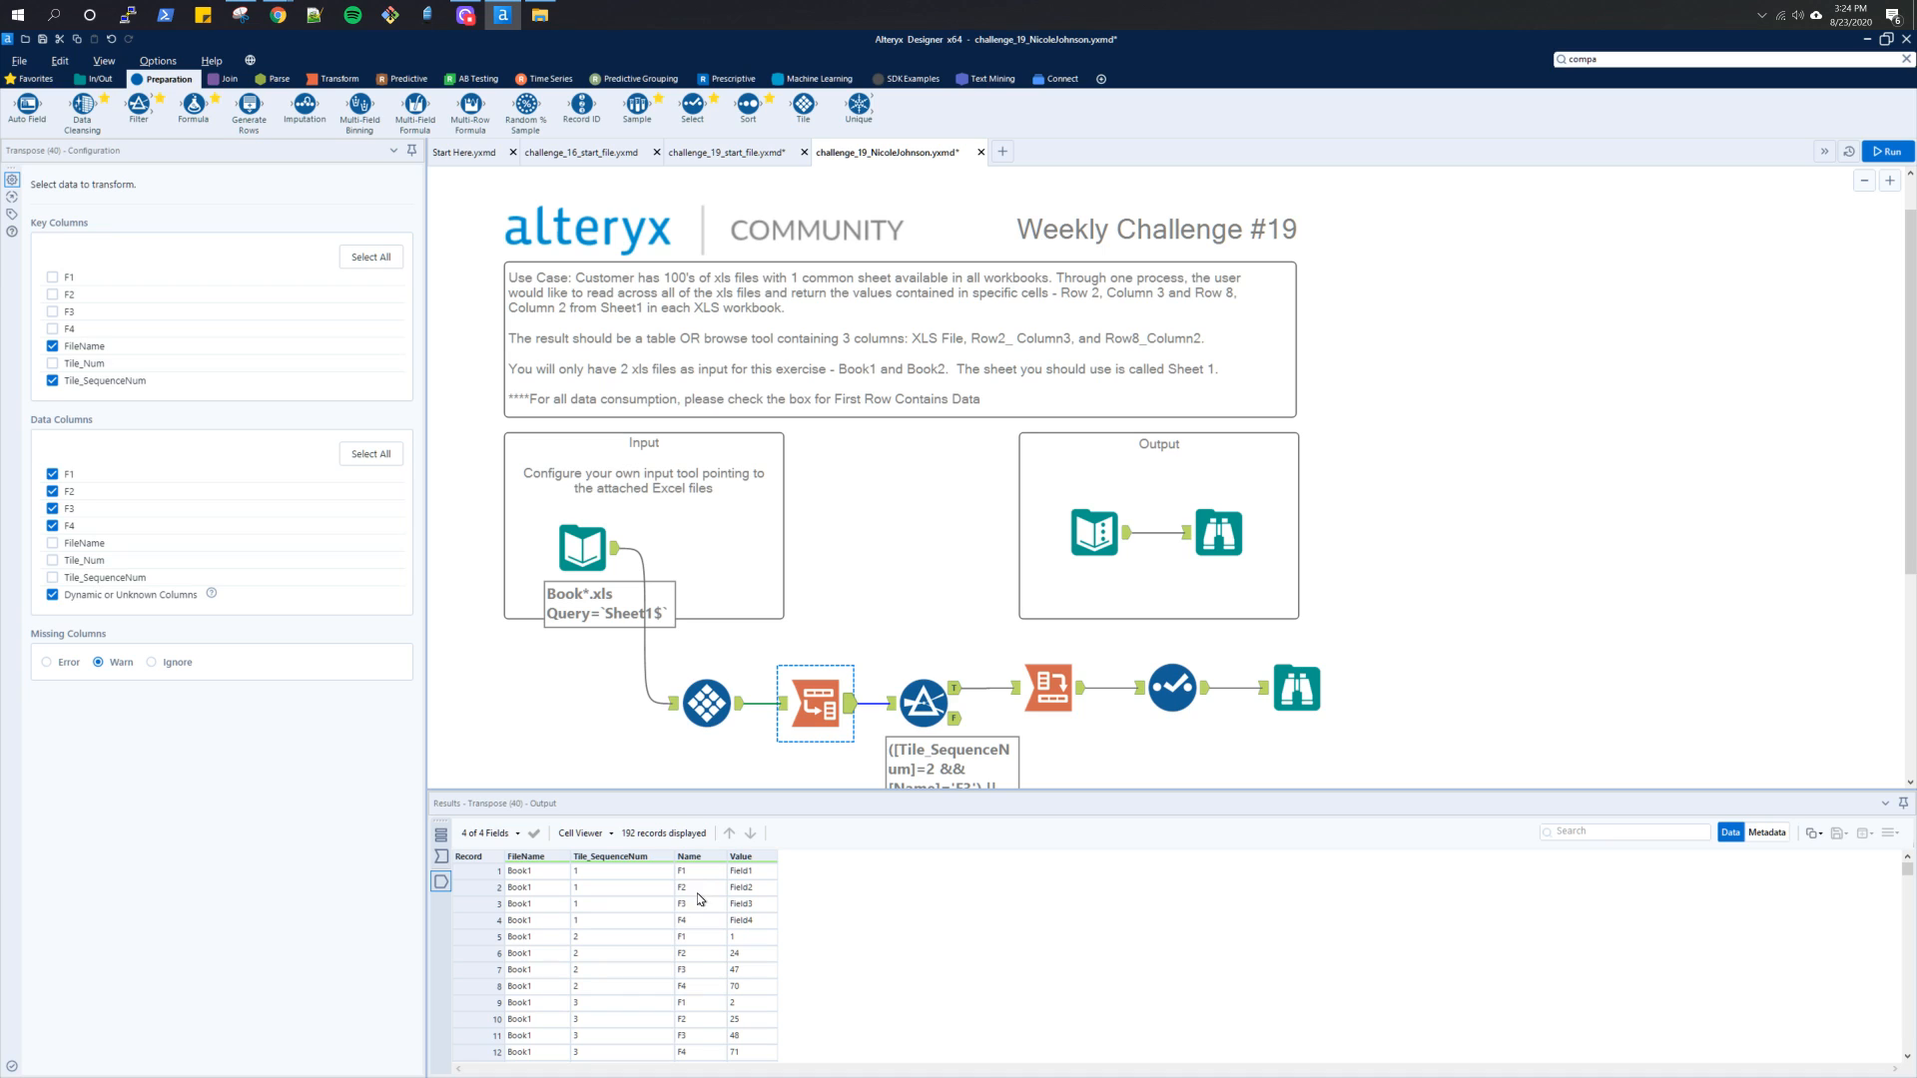
click(1044, 709)
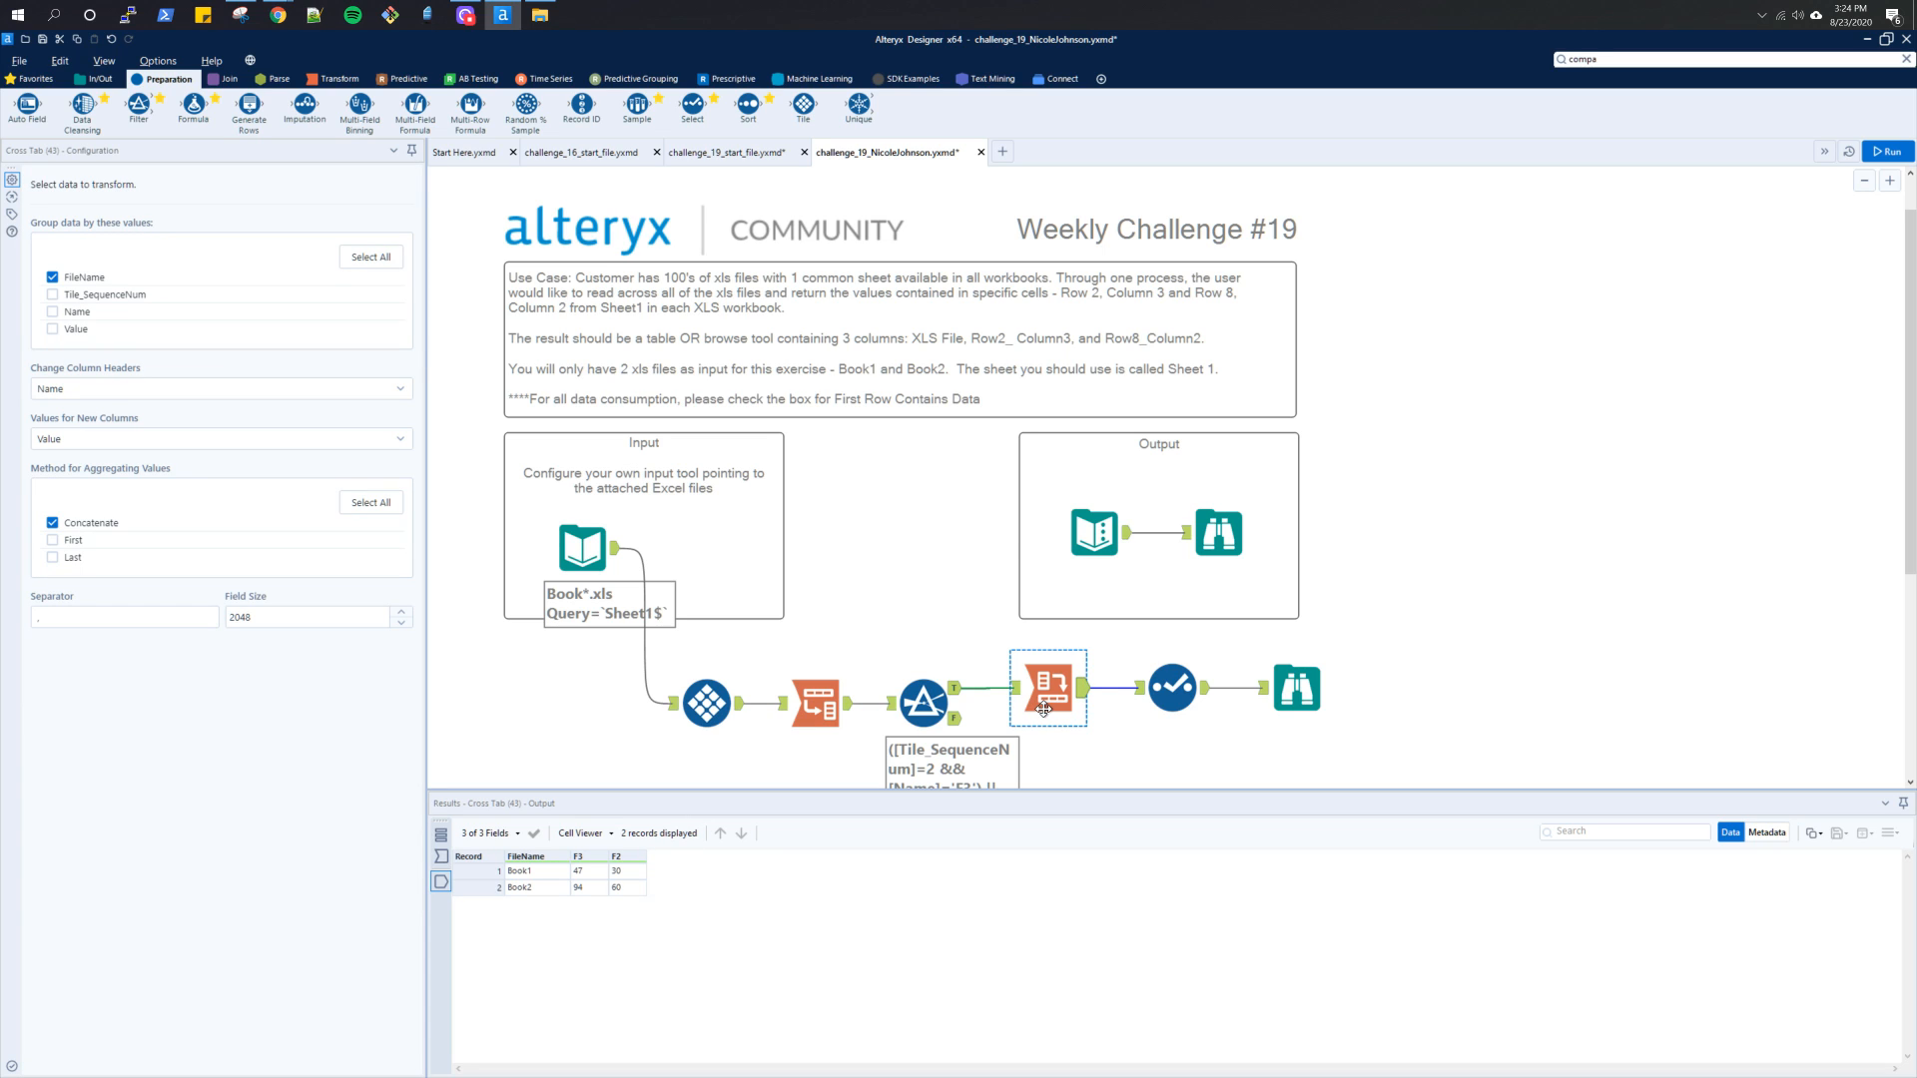
click(1169, 705)
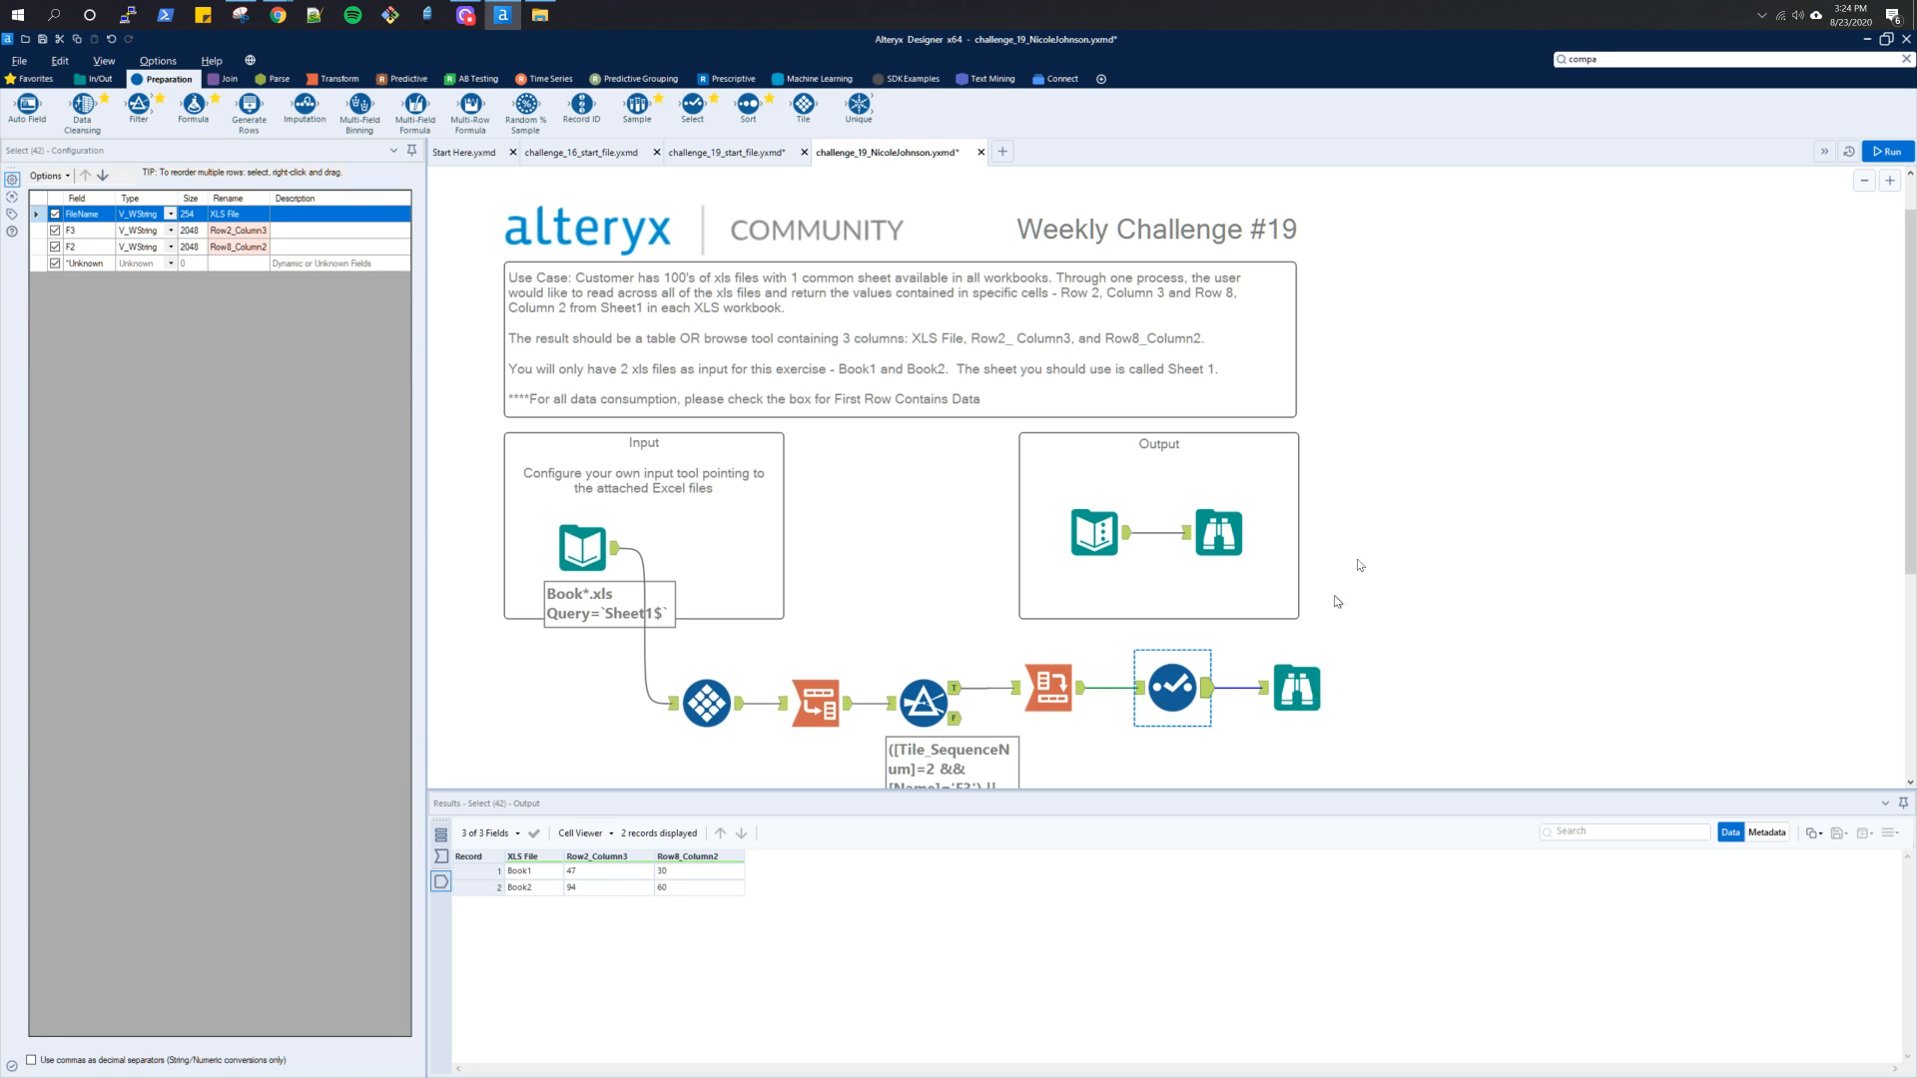
In challenge_19_start_file.yxmd, set the Input Data tool's Output File Name as Field to File Name Only and run the workflow
click(686, 158)
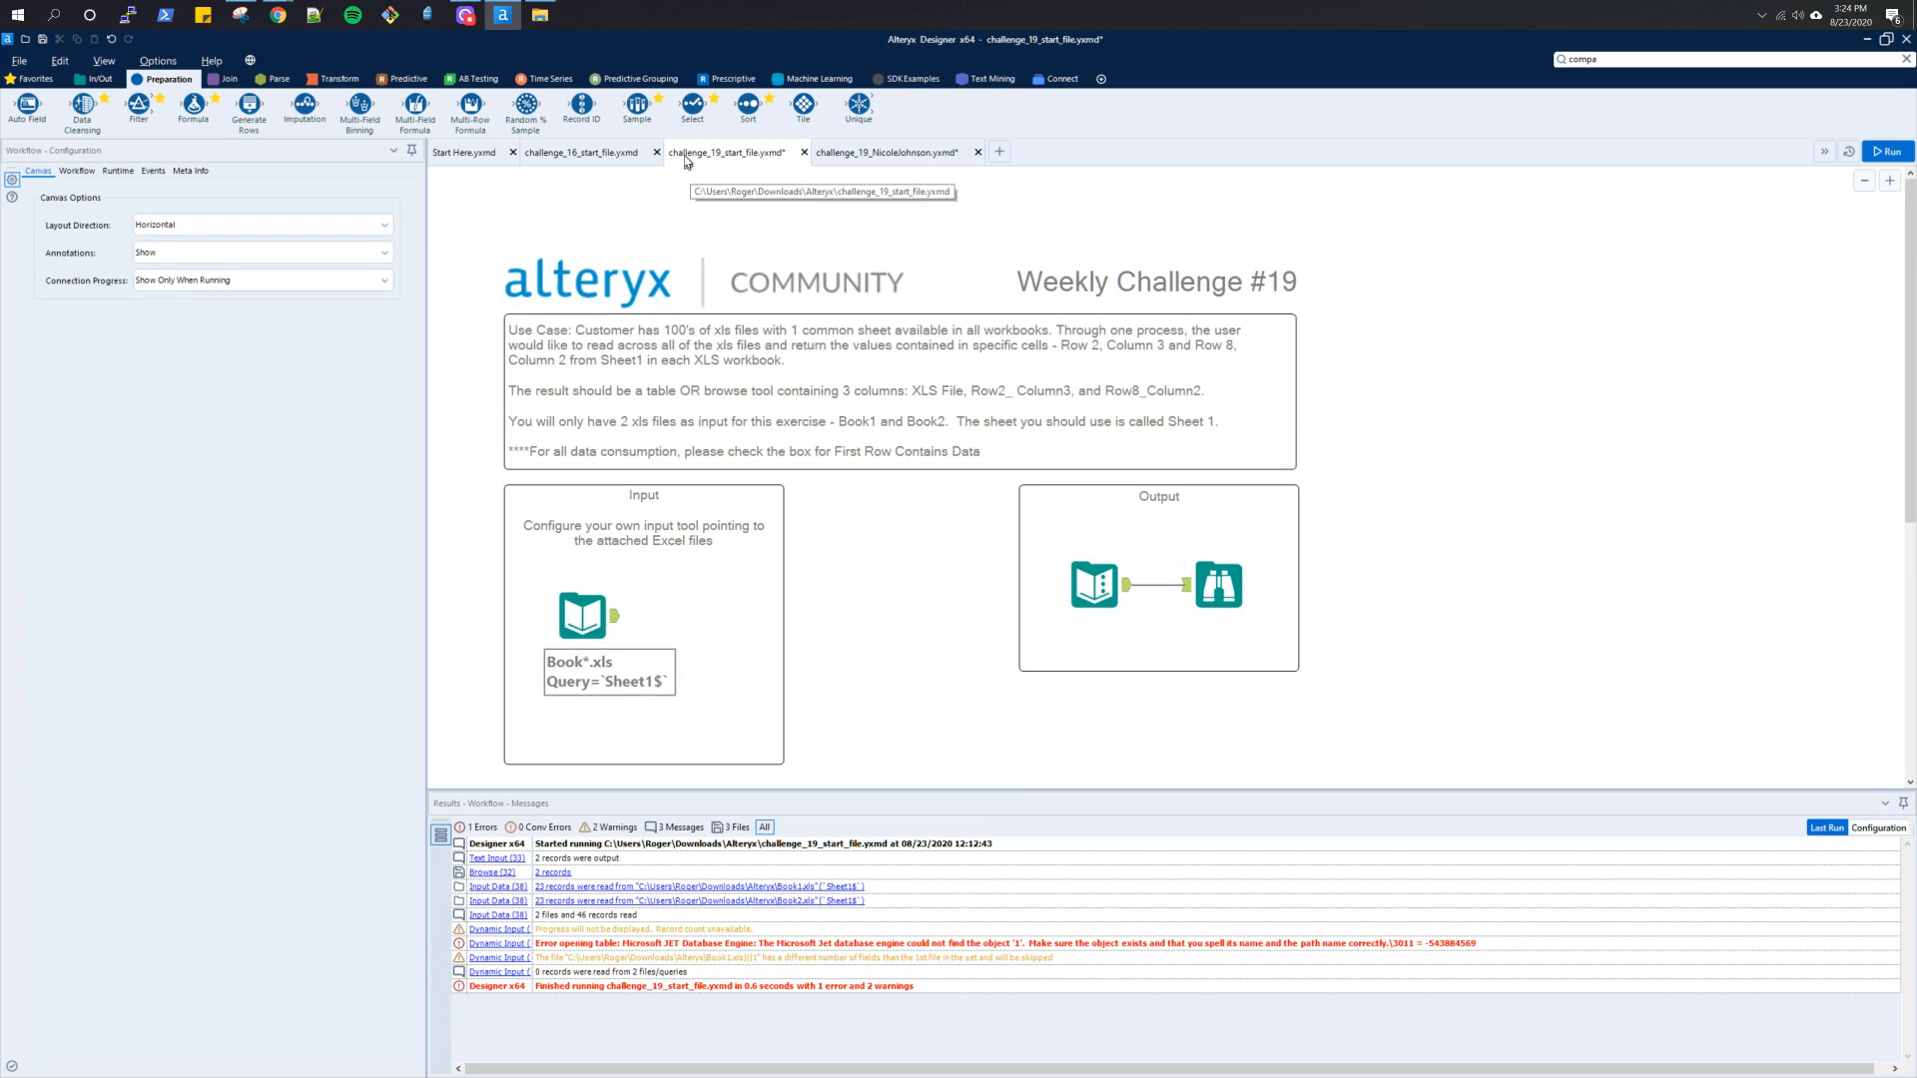
scroll(939, 629, down, 1)
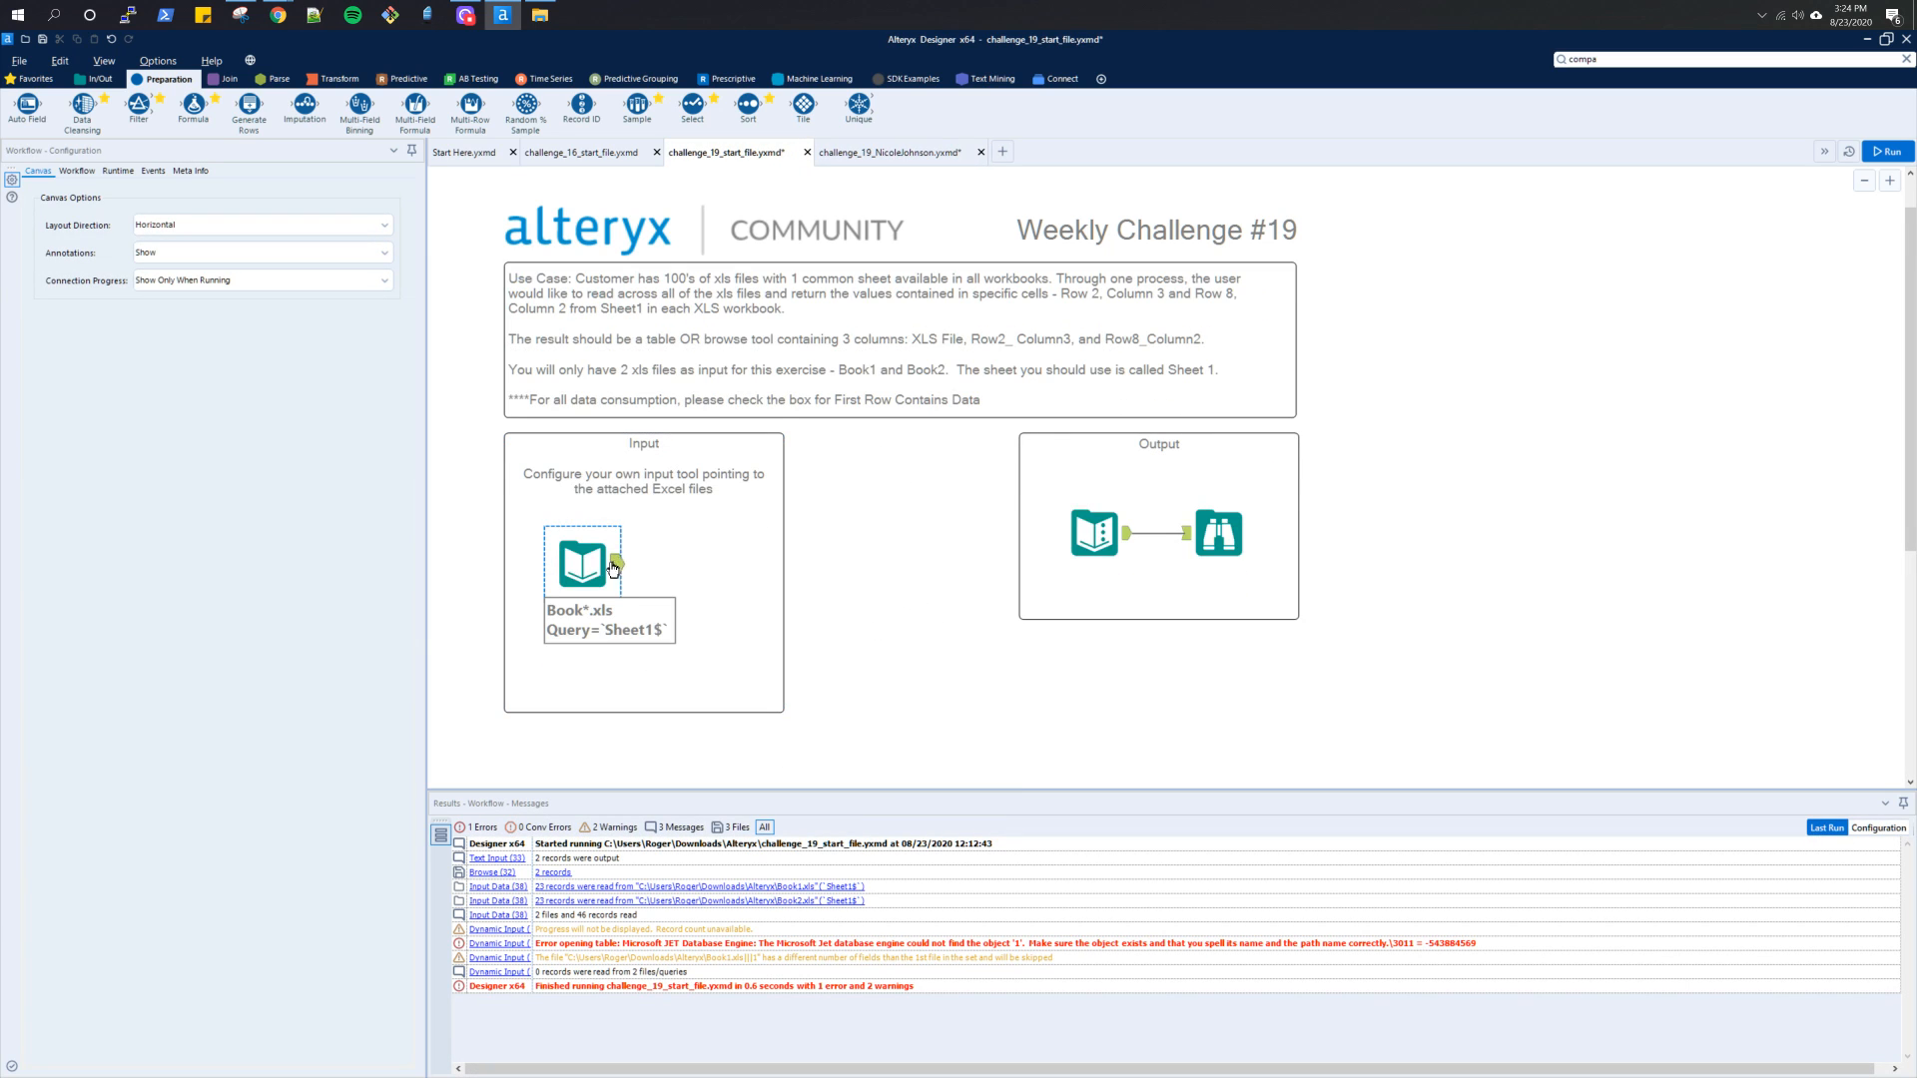
click(614, 566)
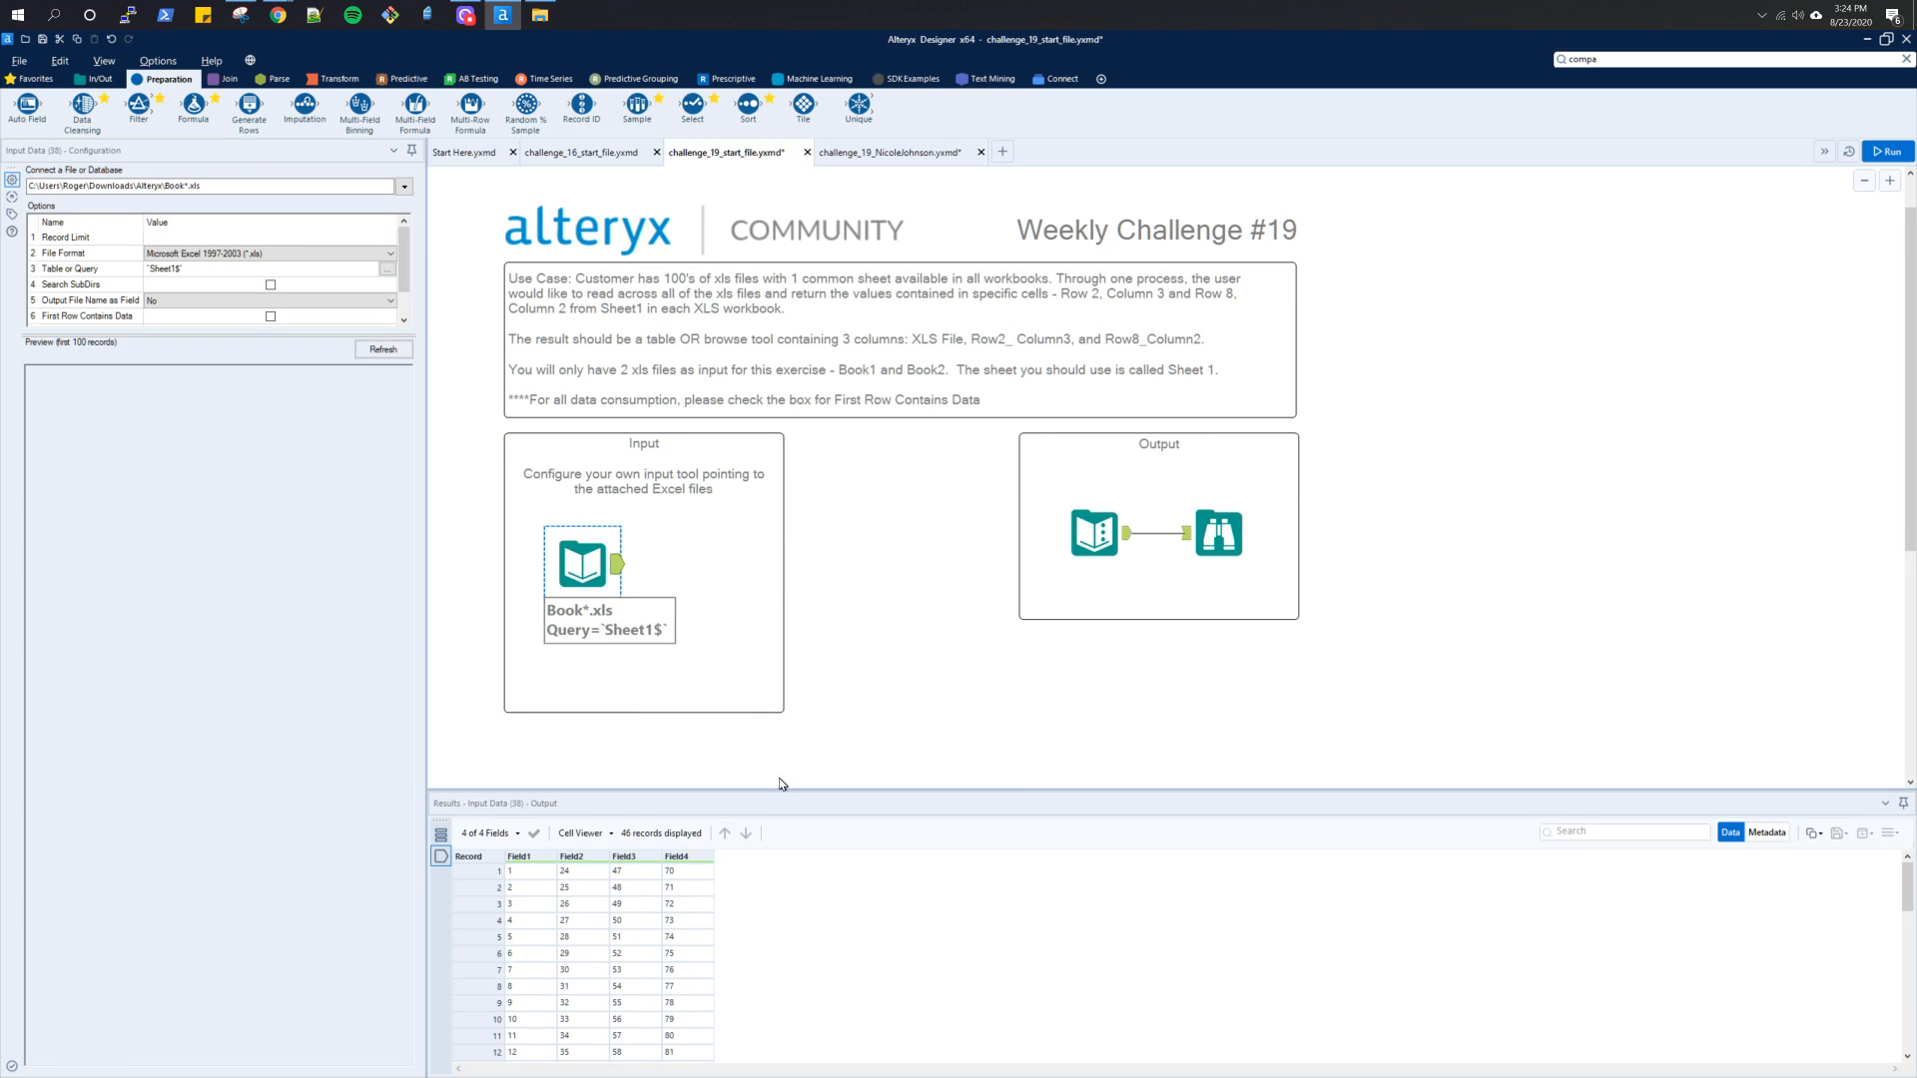
click(166, 309)
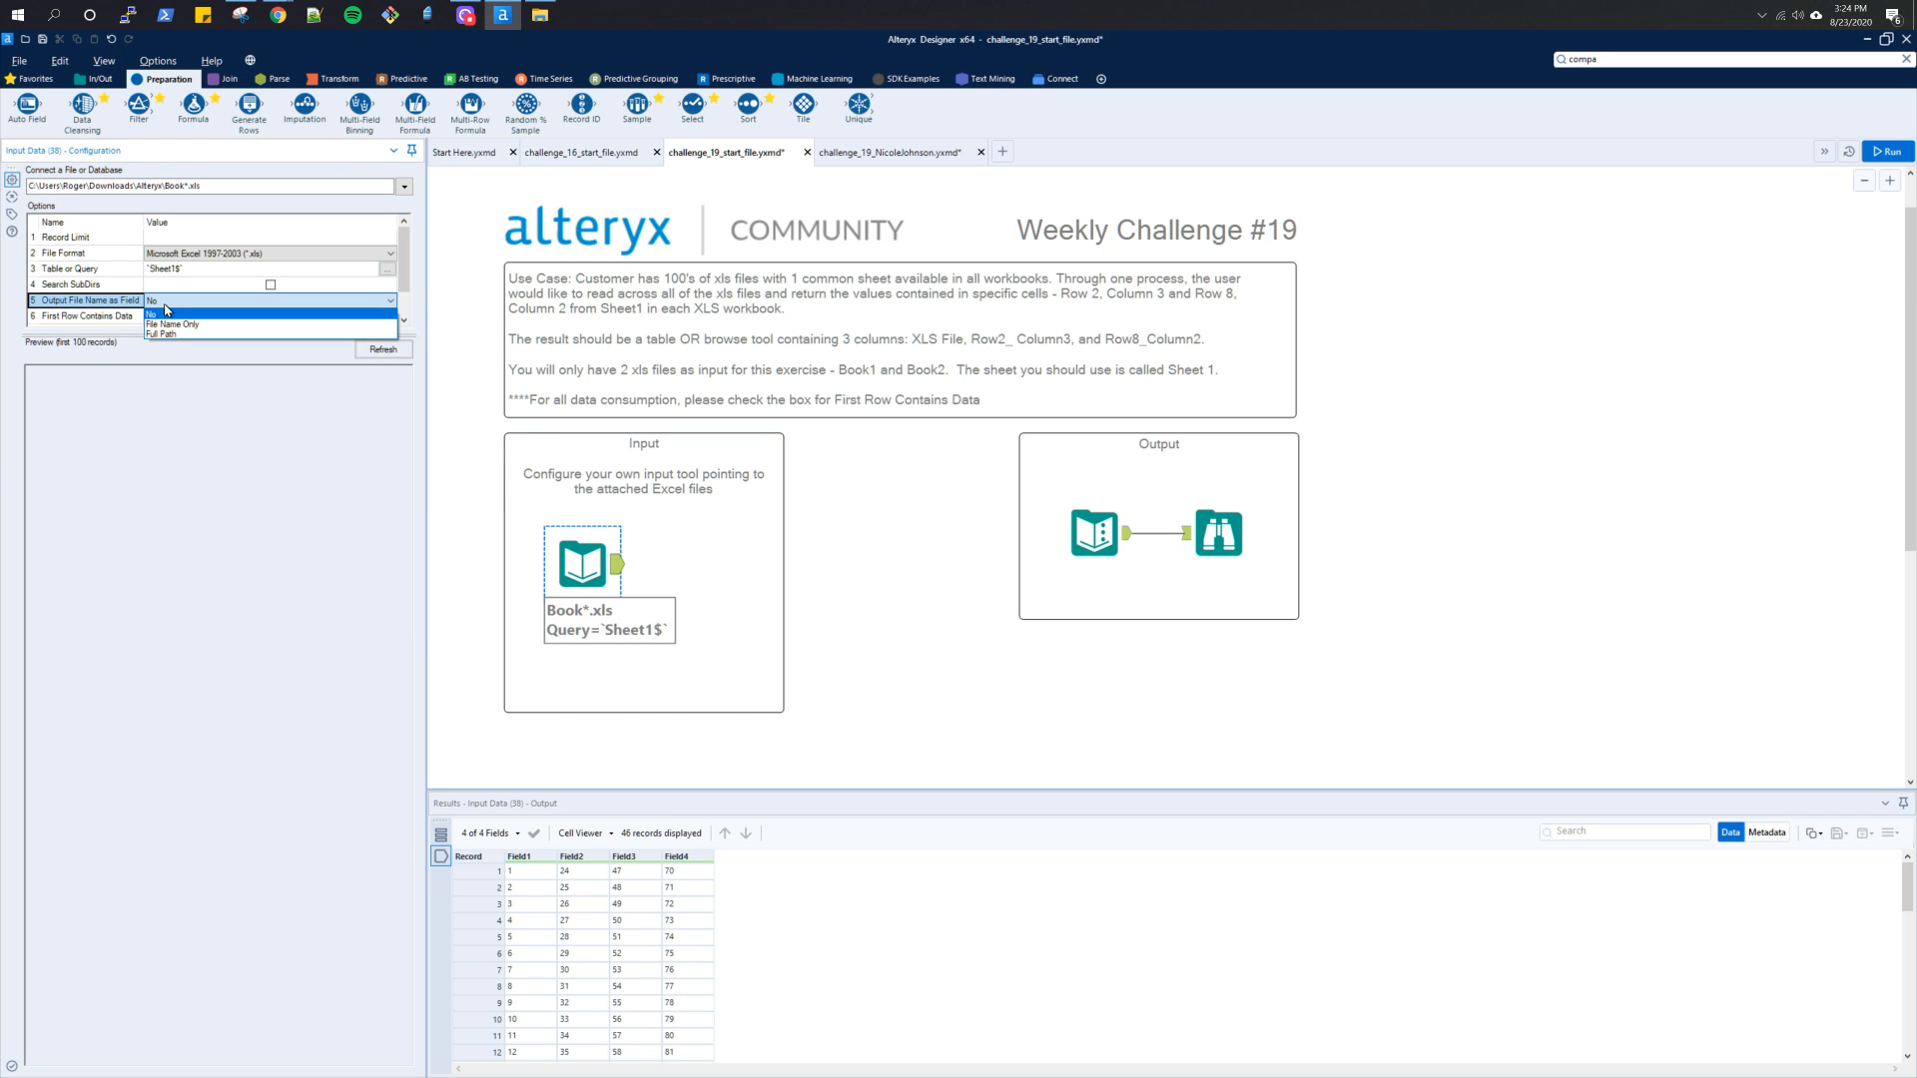
click(168, 324)
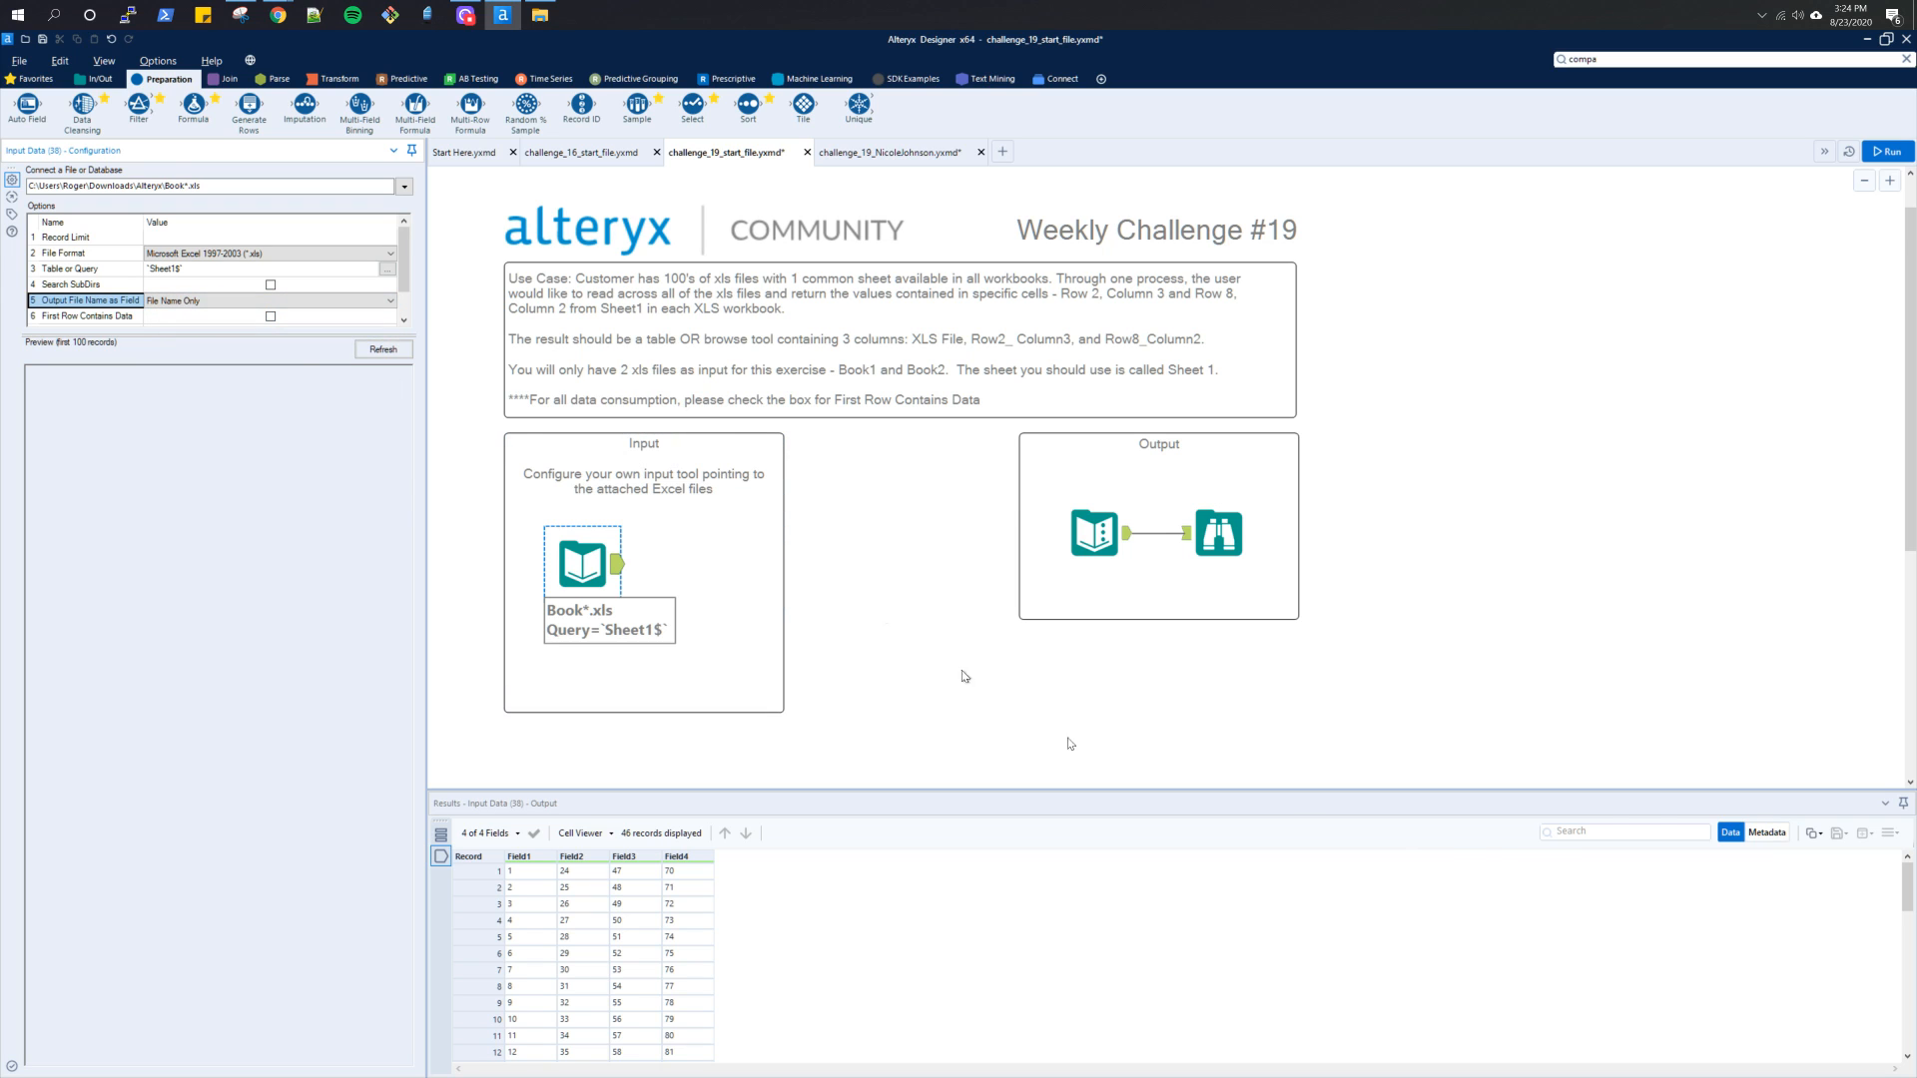
click(1886, 153)
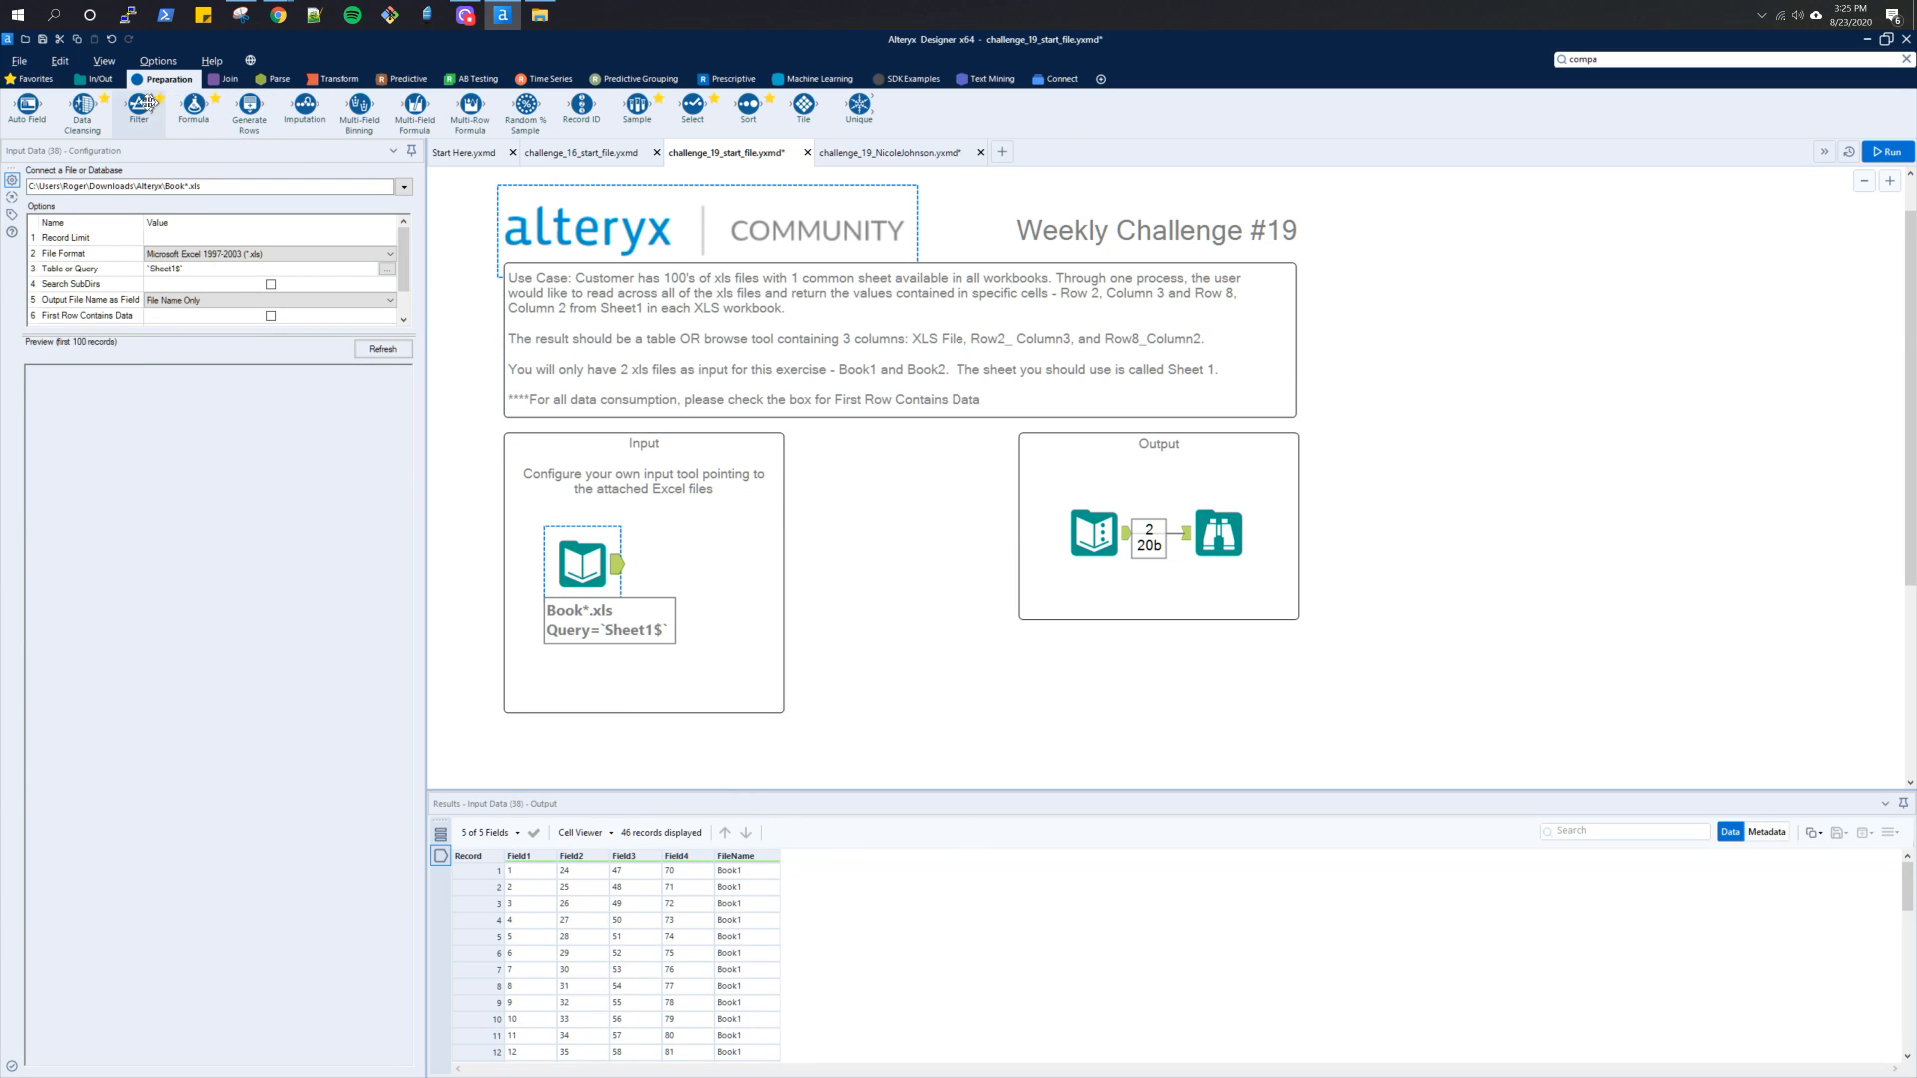
Add a Tile tool below the Input container and connect the Input Data tool's output to it
click(262, 79)
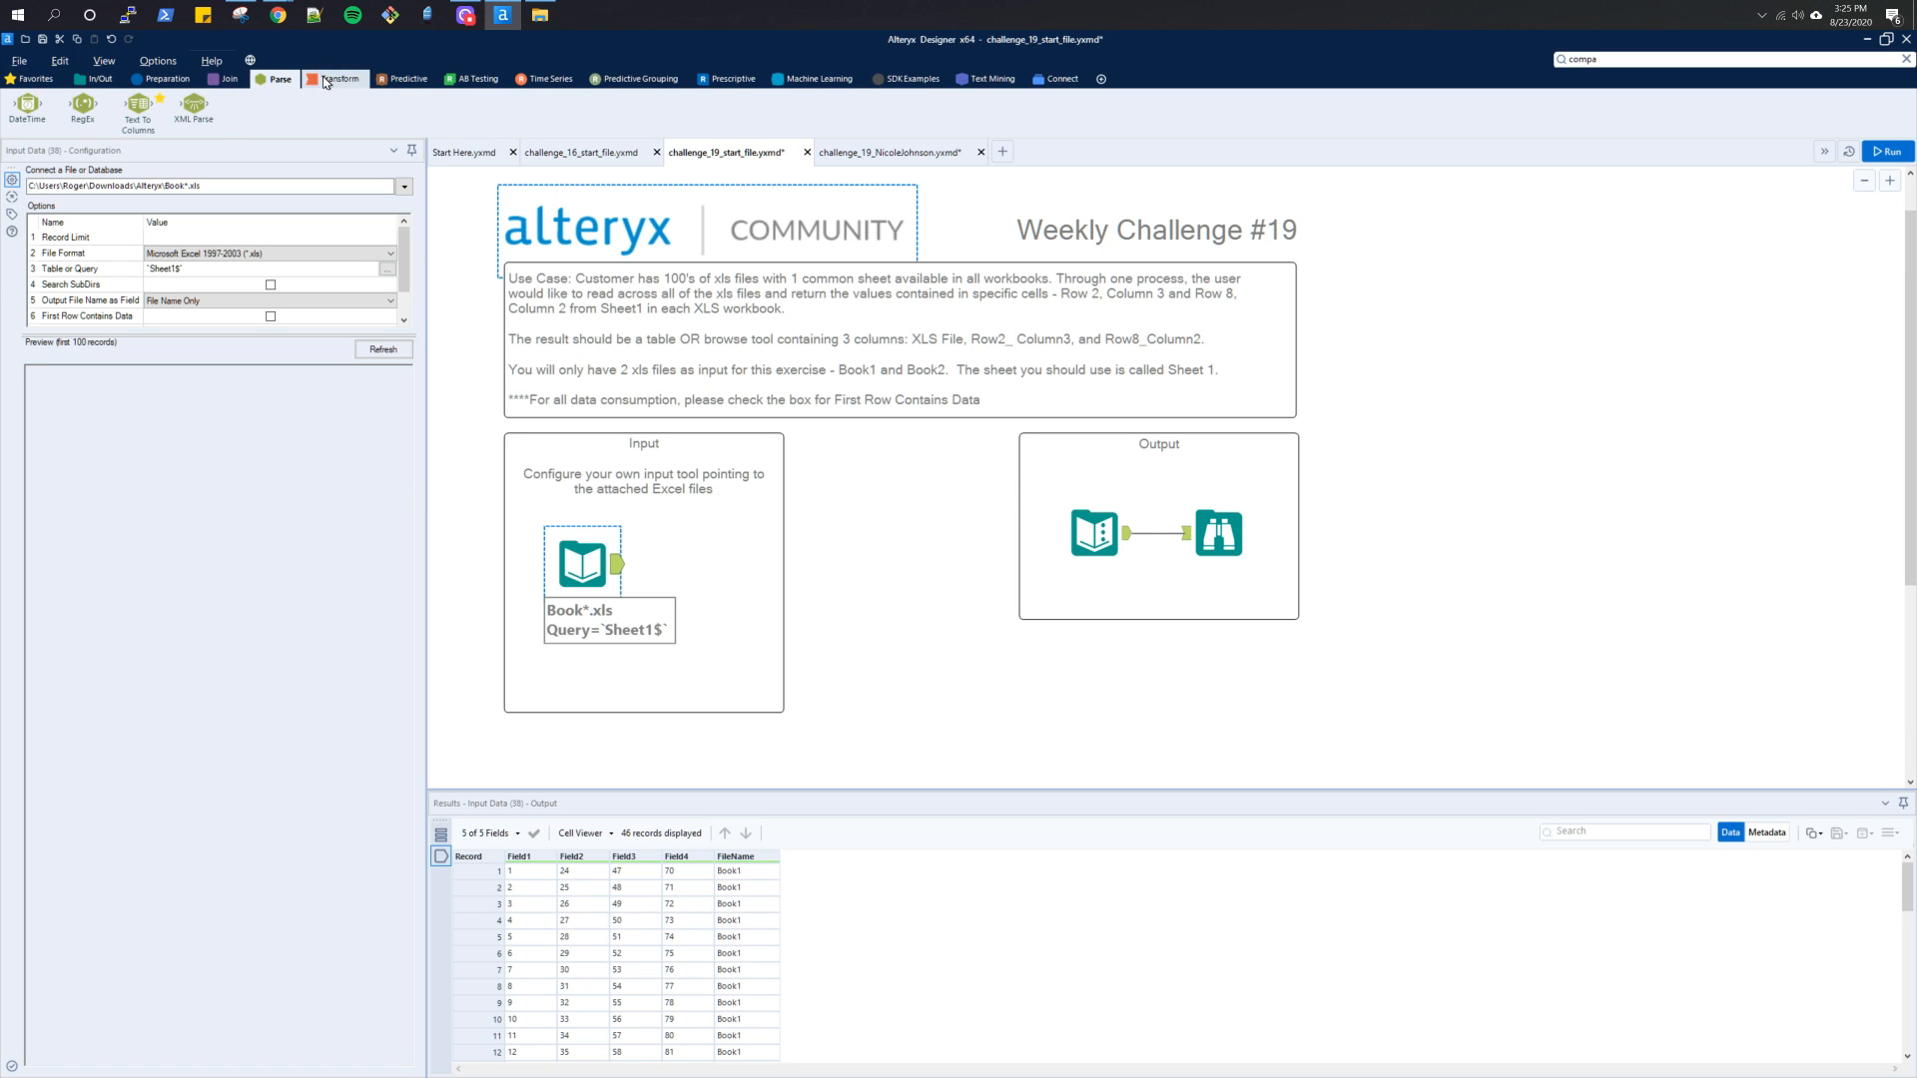
click(168, 80)
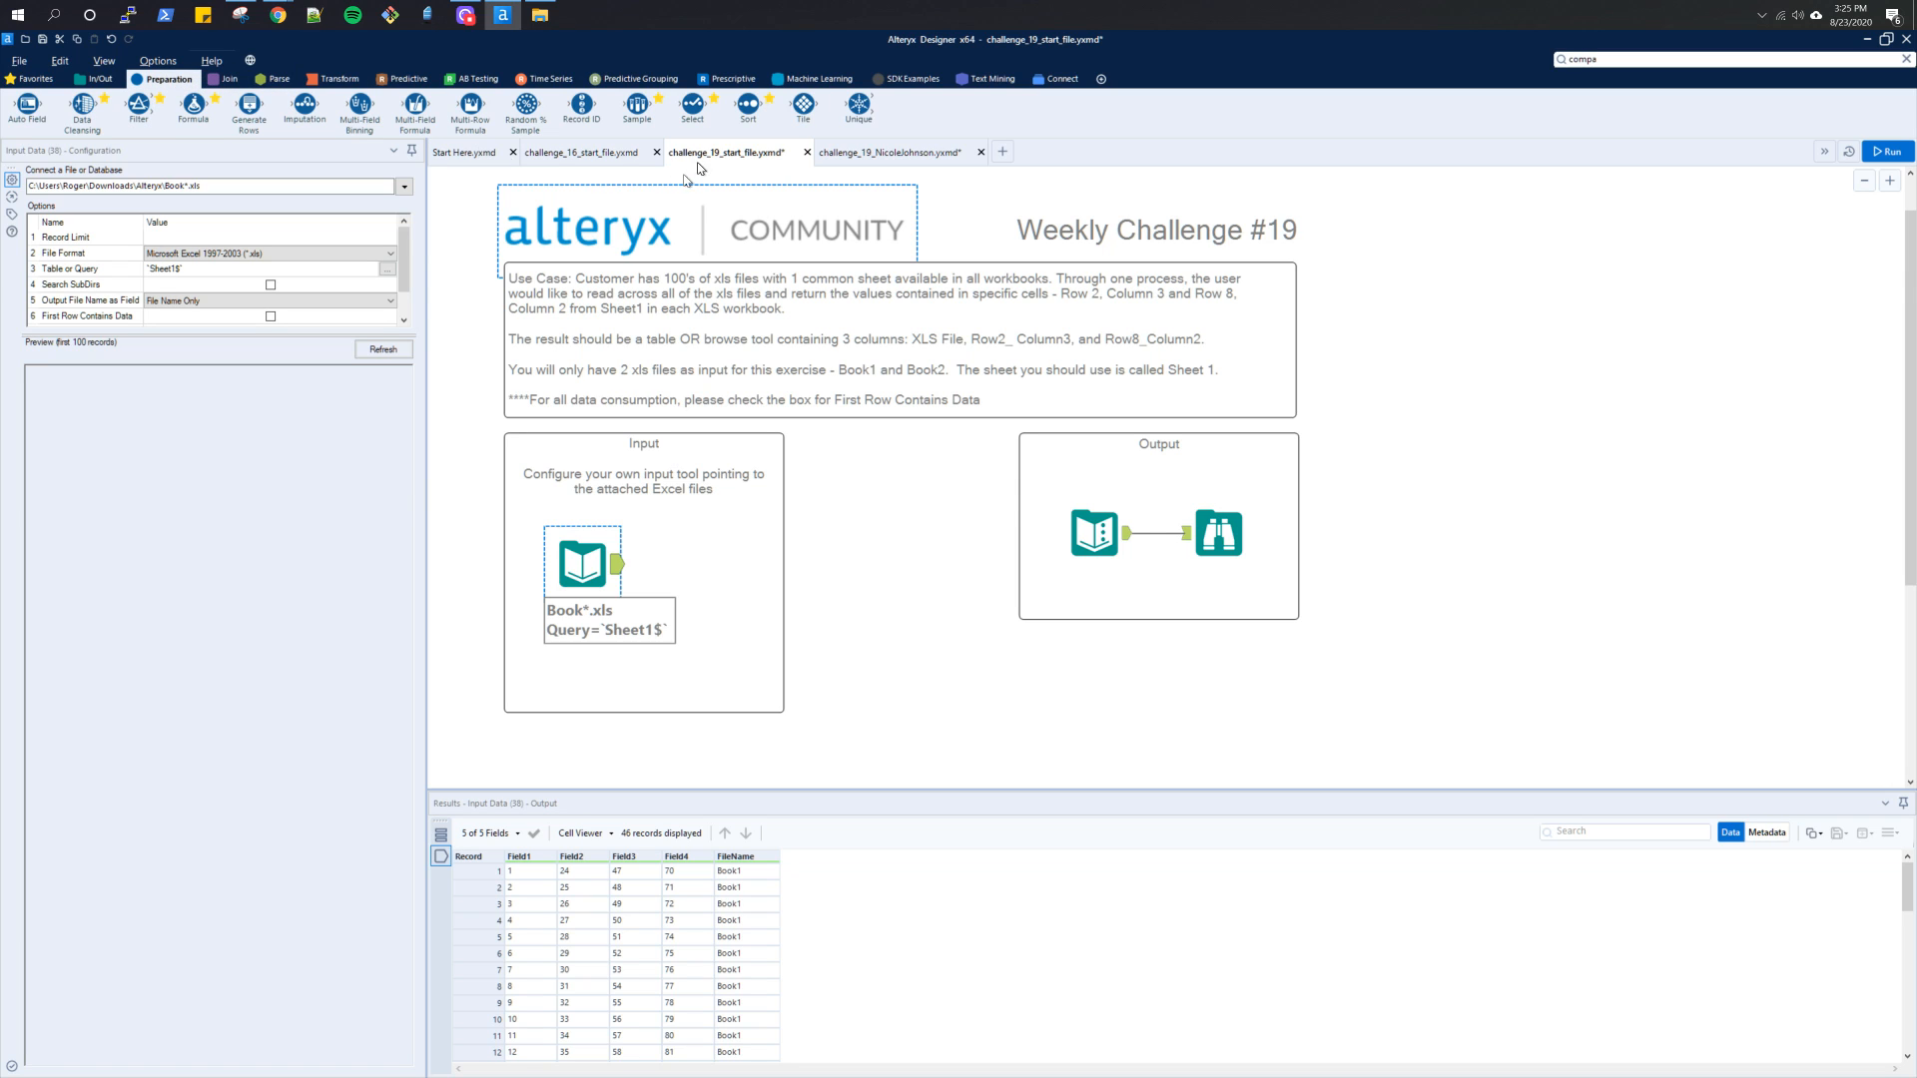
drag(804, 105, 707, 763)
scroll(710, 759, down, 2)
drag(615, 461, 671, 662)
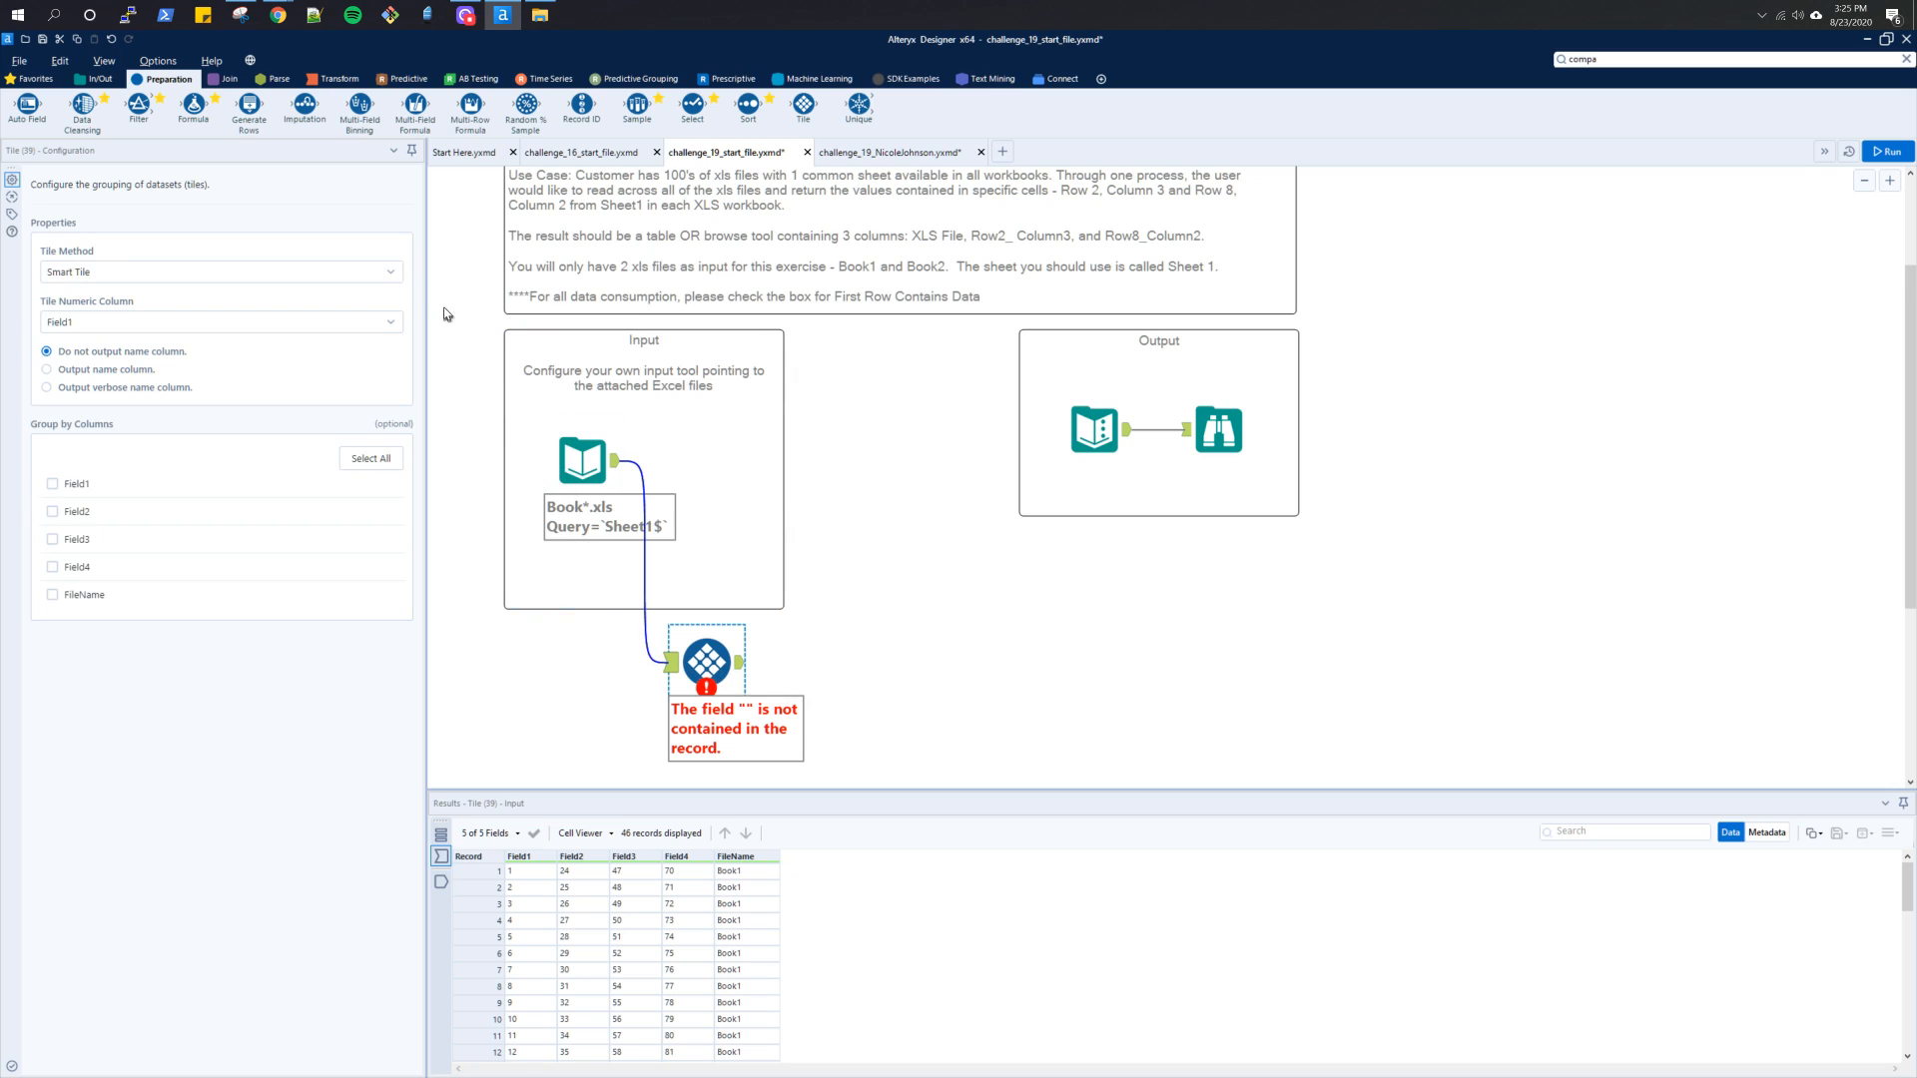
Set the Tile method to Unique Value with FileName as the unique column, and run the workflow to inspect the Tile output
click(390, 274)
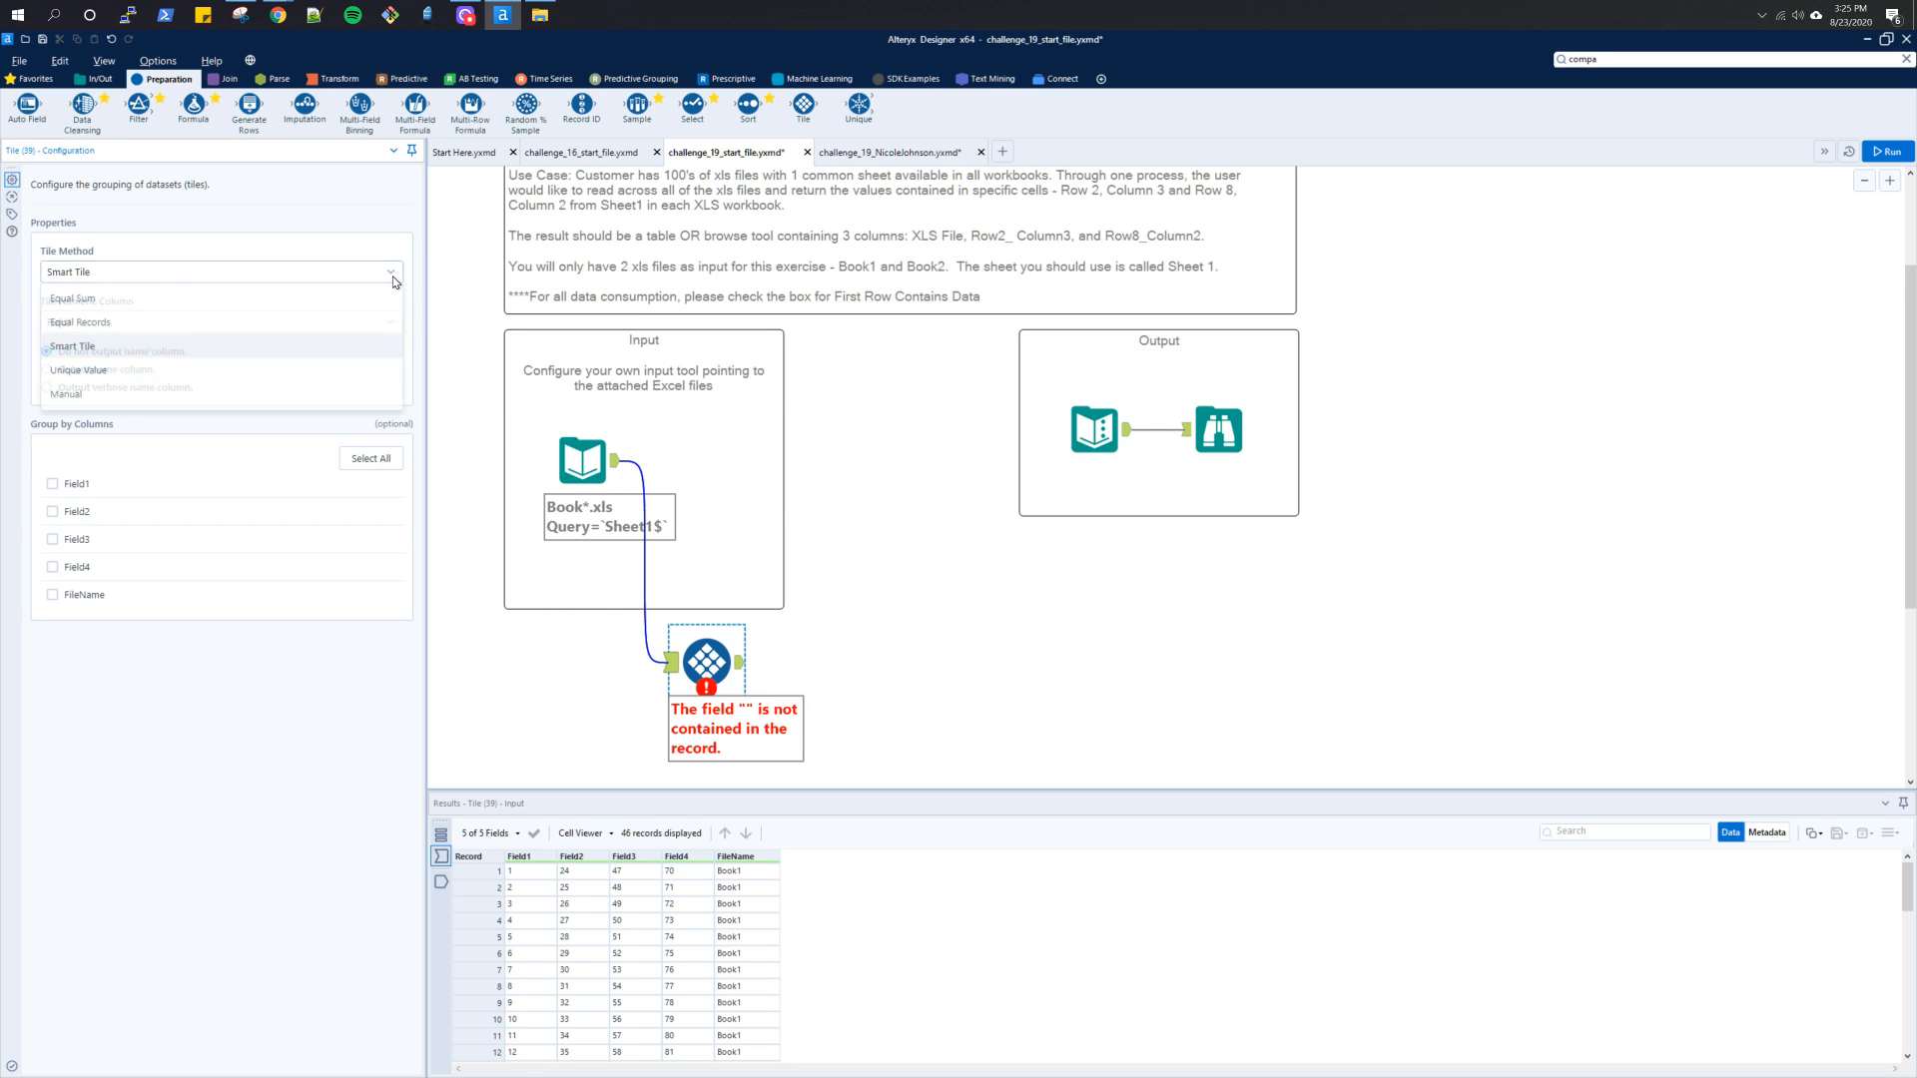
click(371, 369)
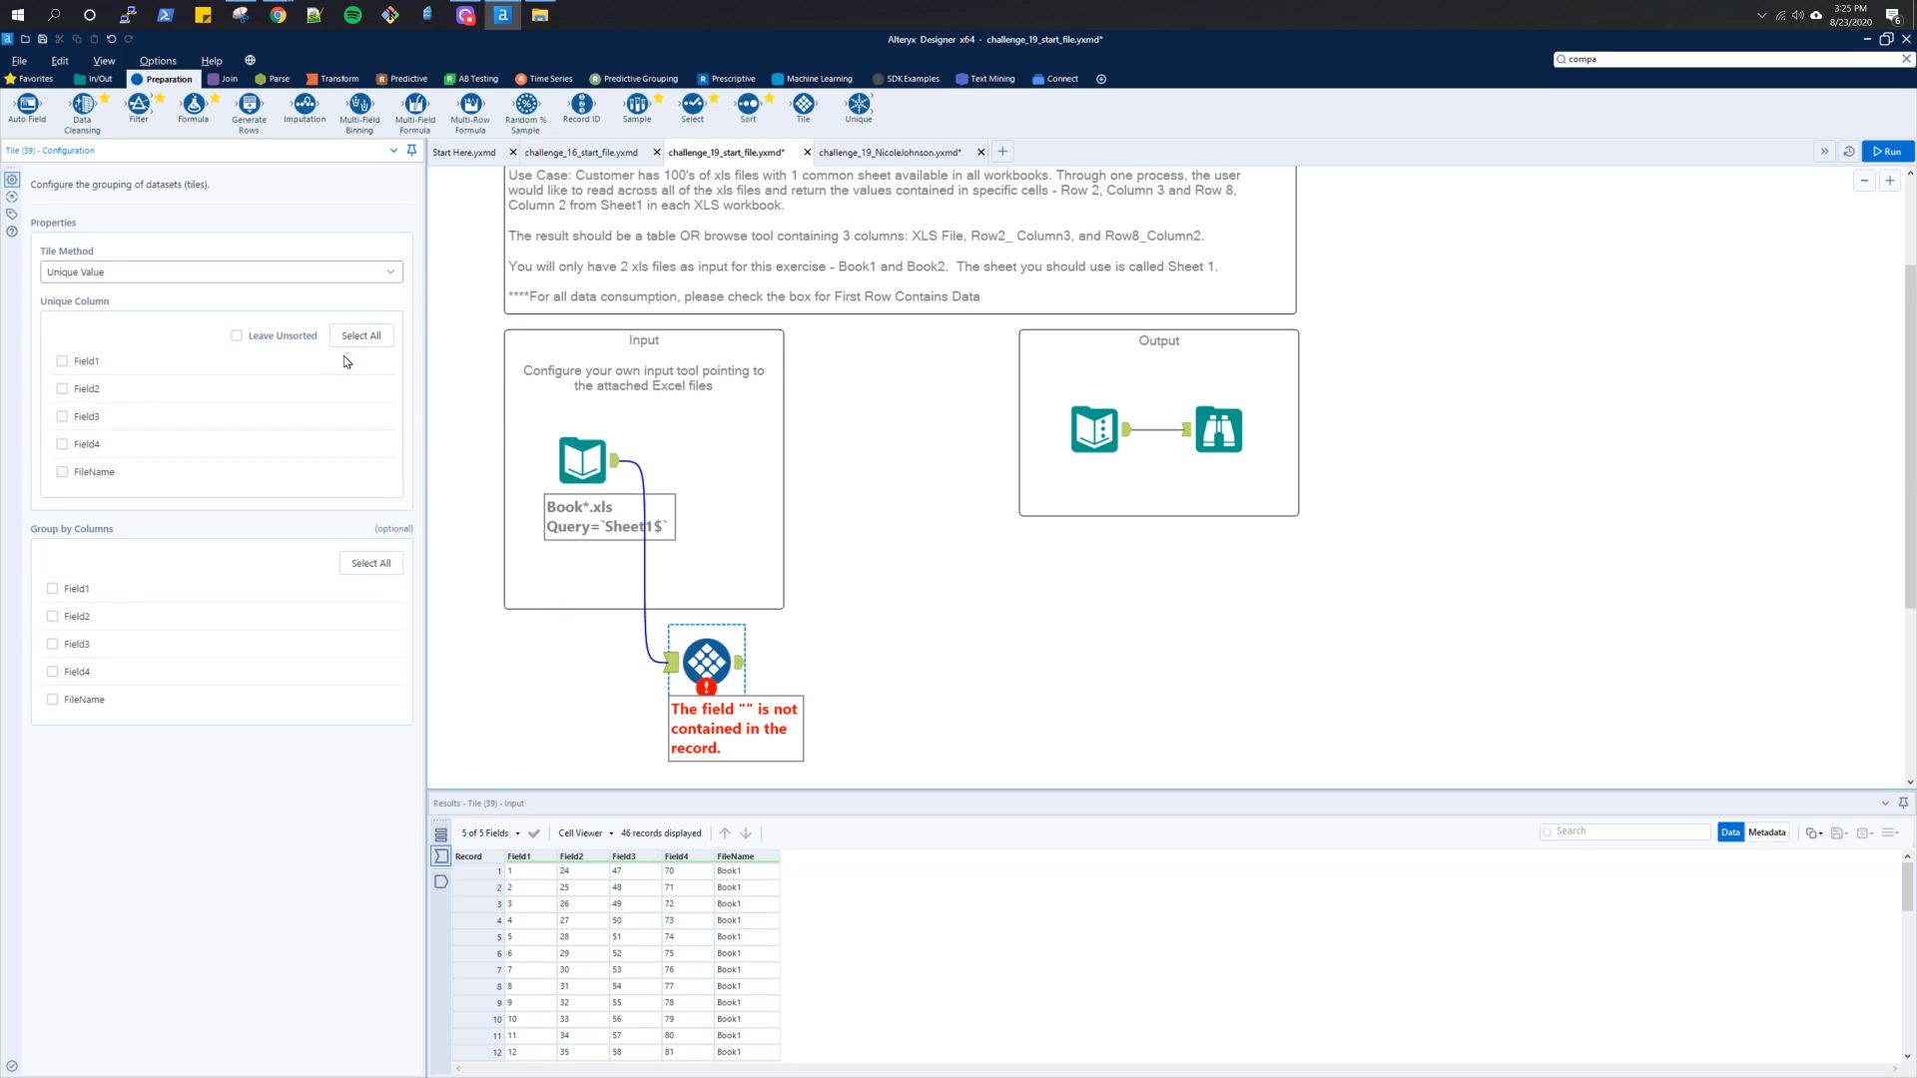
click(99, 476)
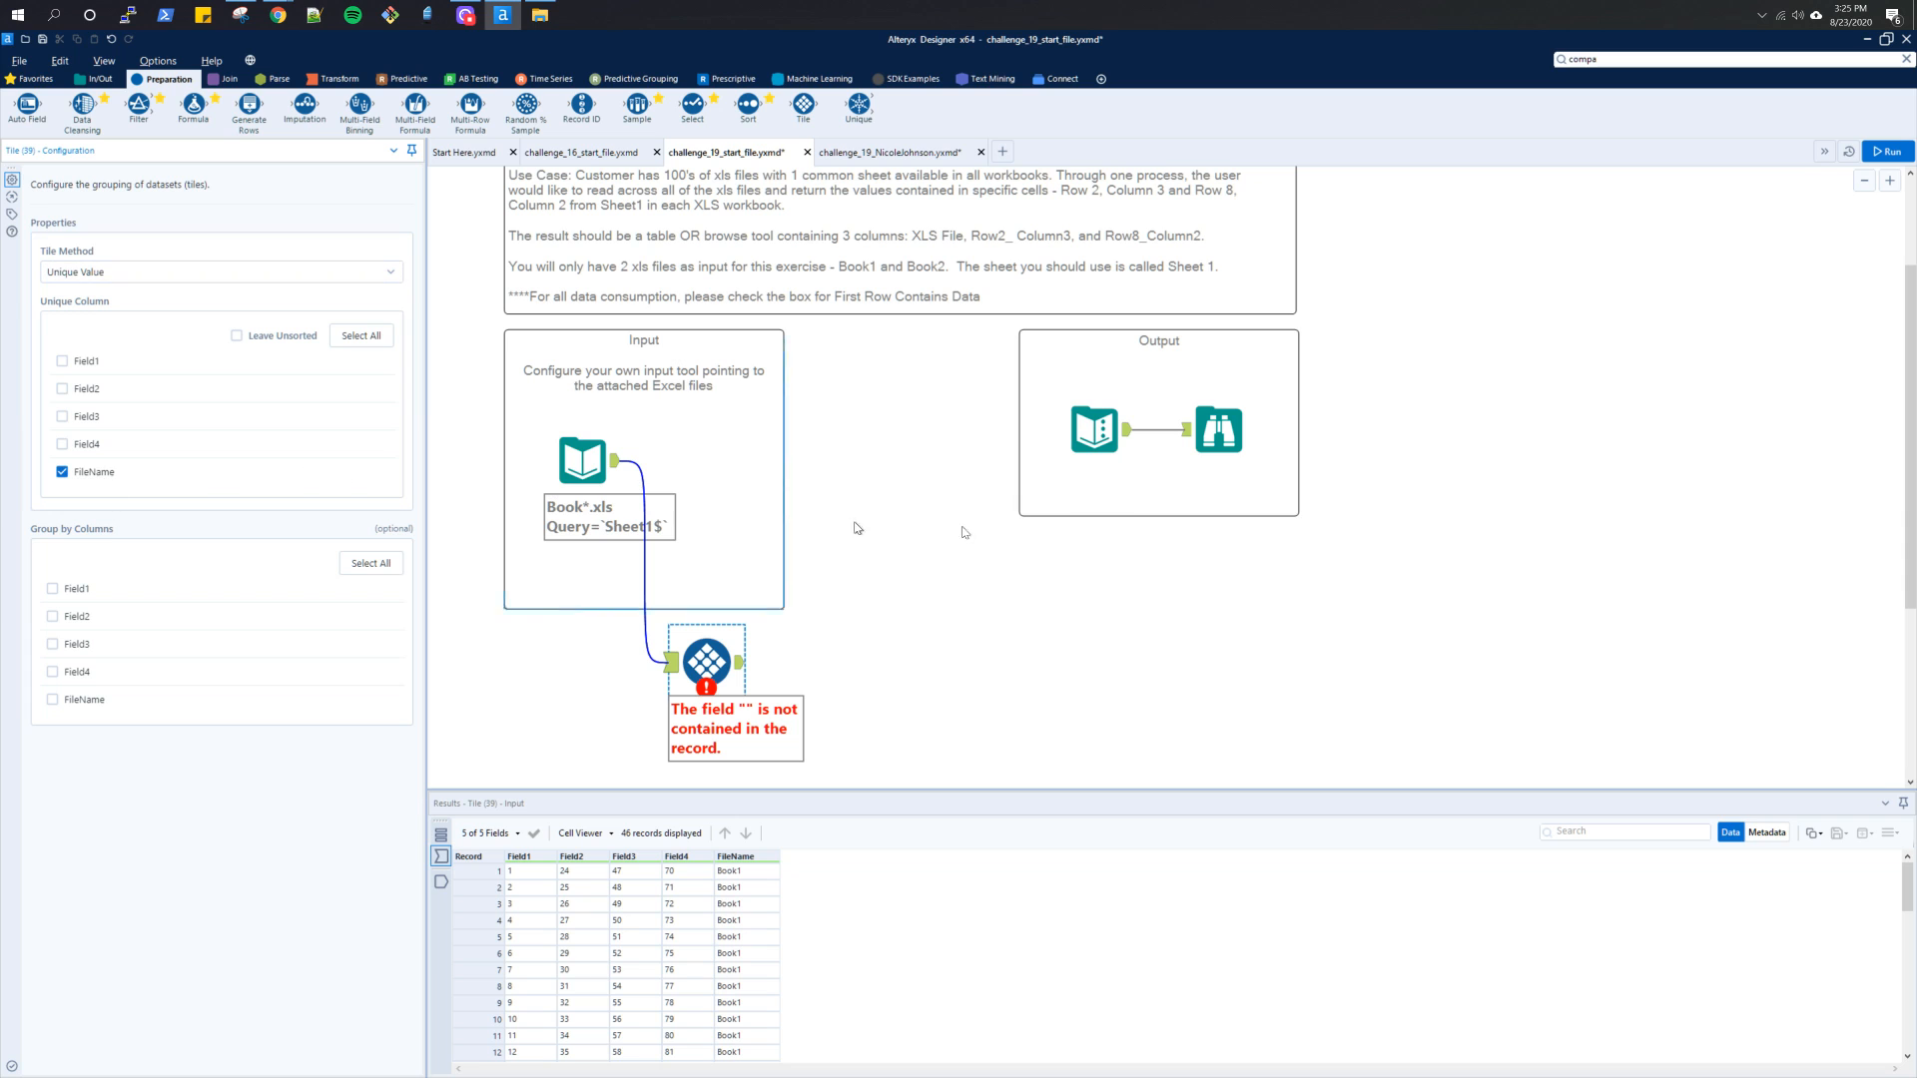
click(1886, 150)
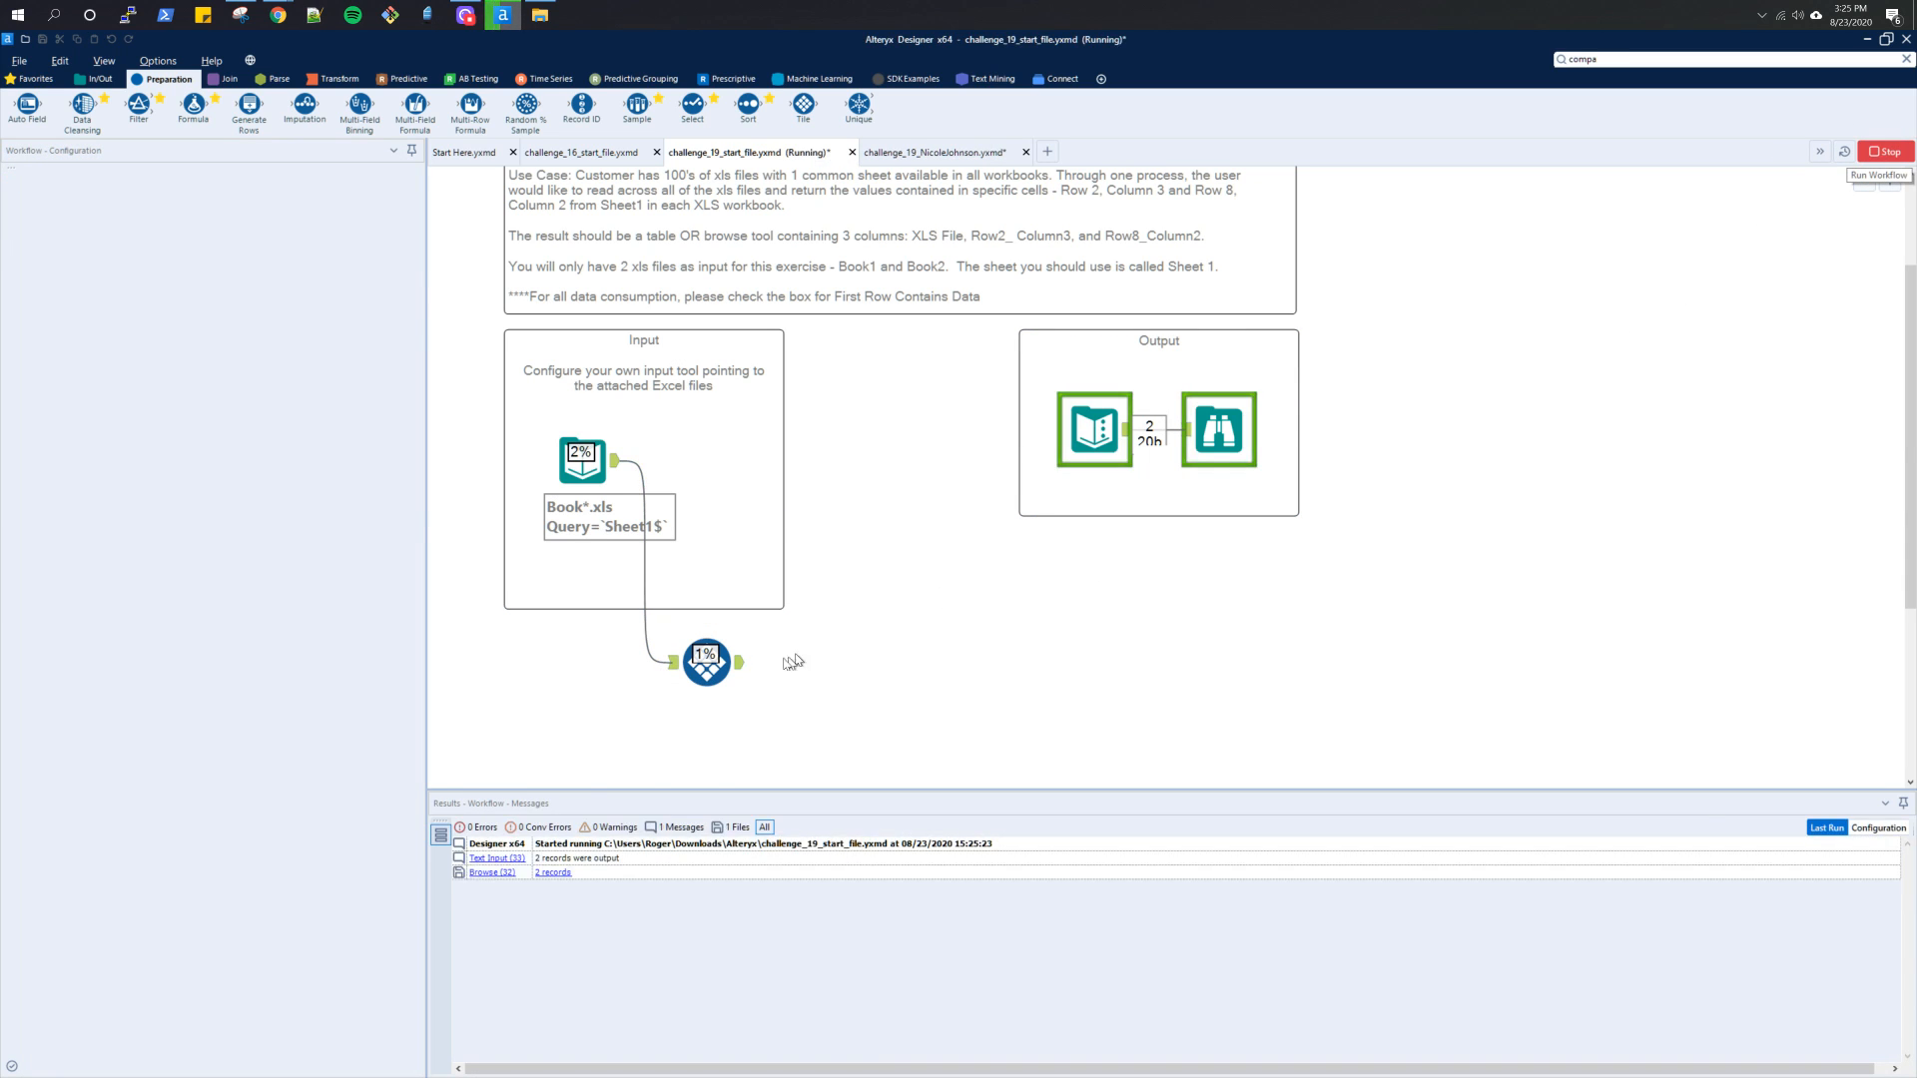
click(740, 662)
scroll(779, 719, down, 1)
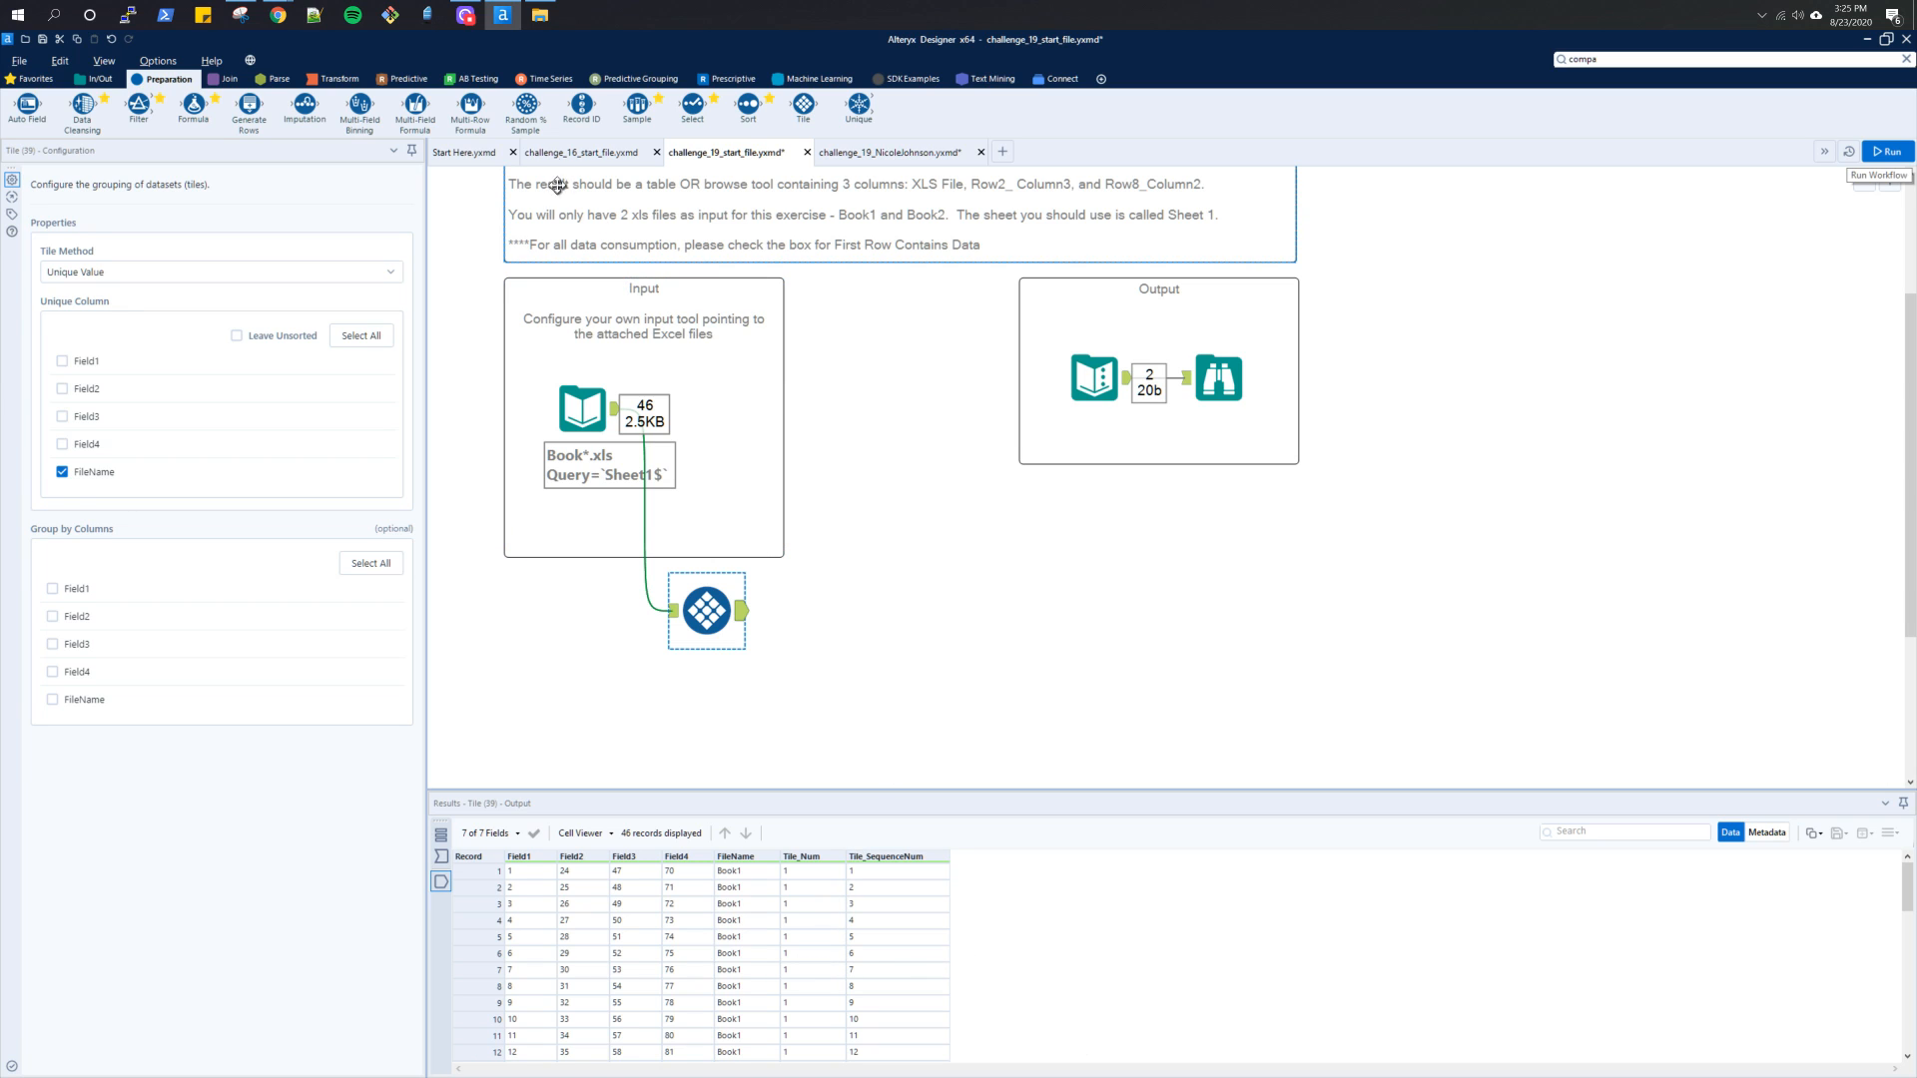
Add a Transpose tool after the Tile tool with FileName and Tile_SequenceNum as key columns, and run the workflow
click(340, 79)
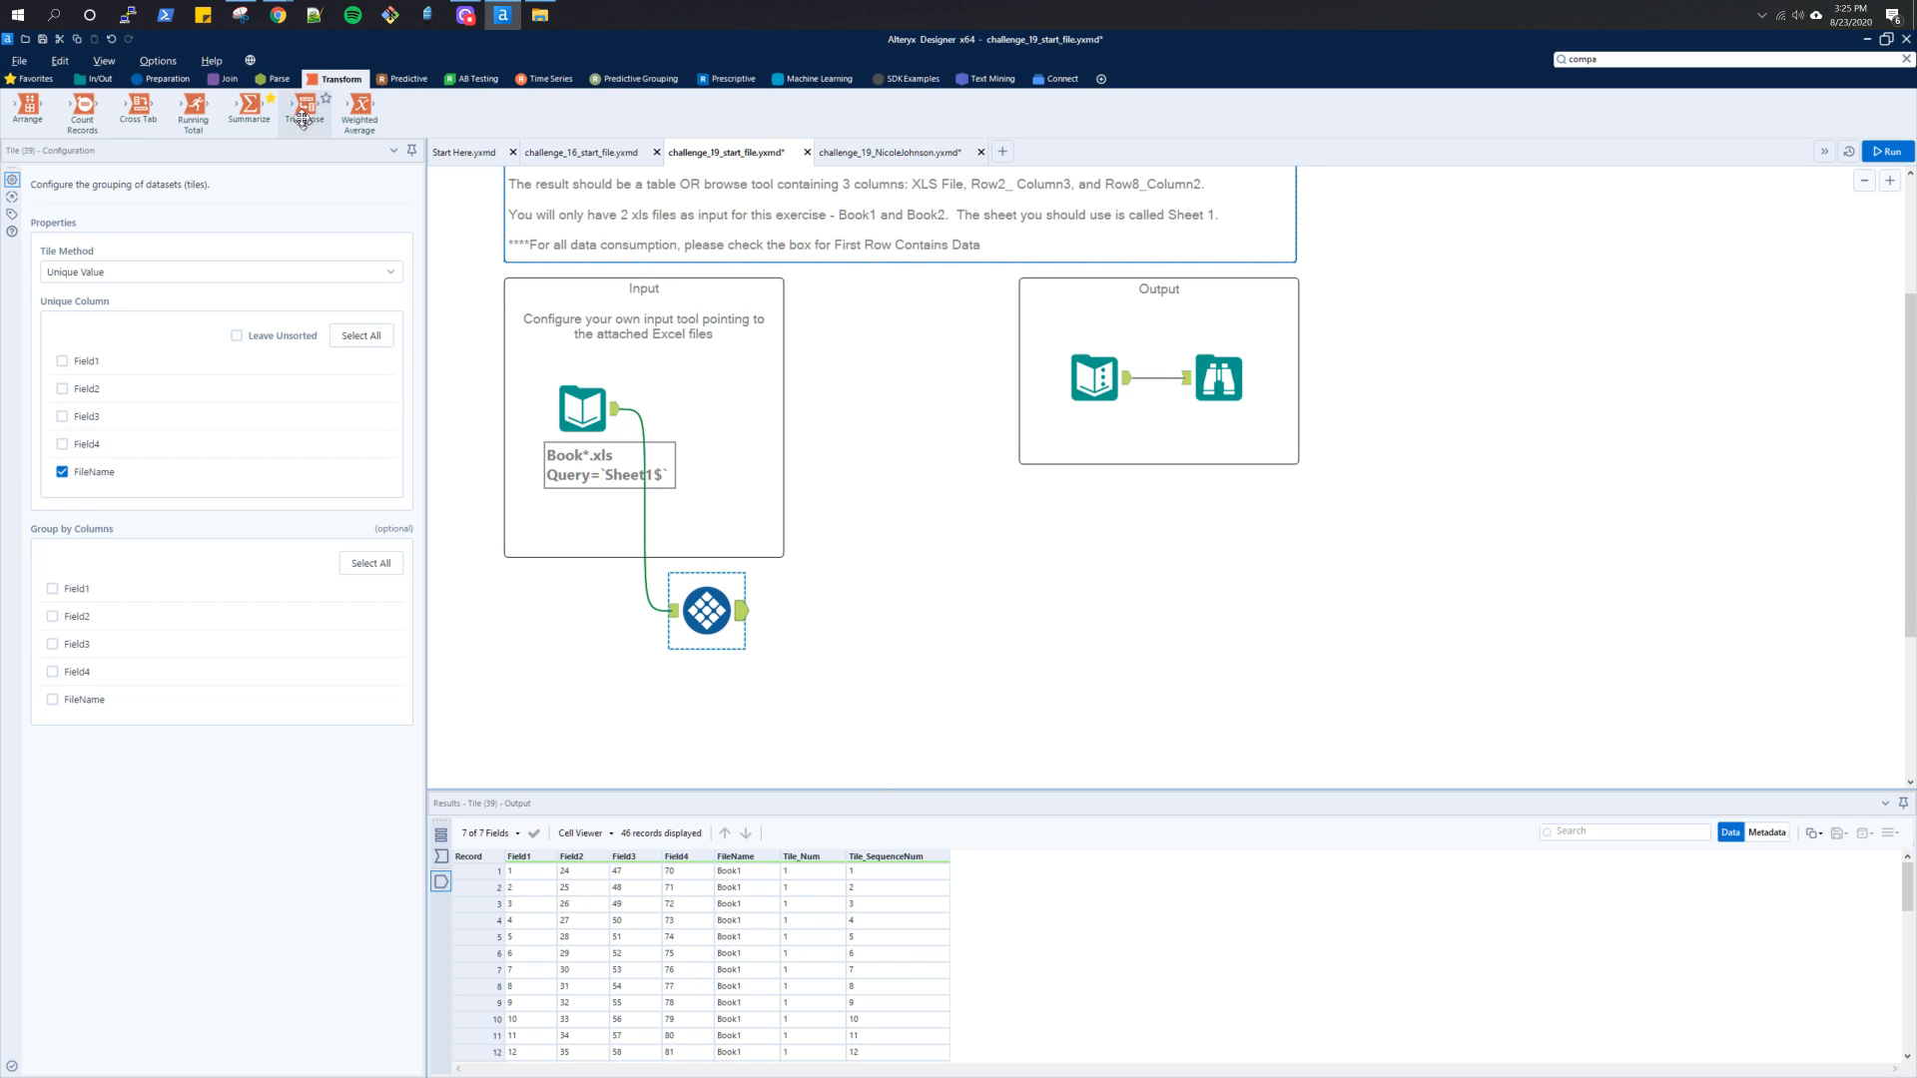
drag(304, 108, 839, 611)
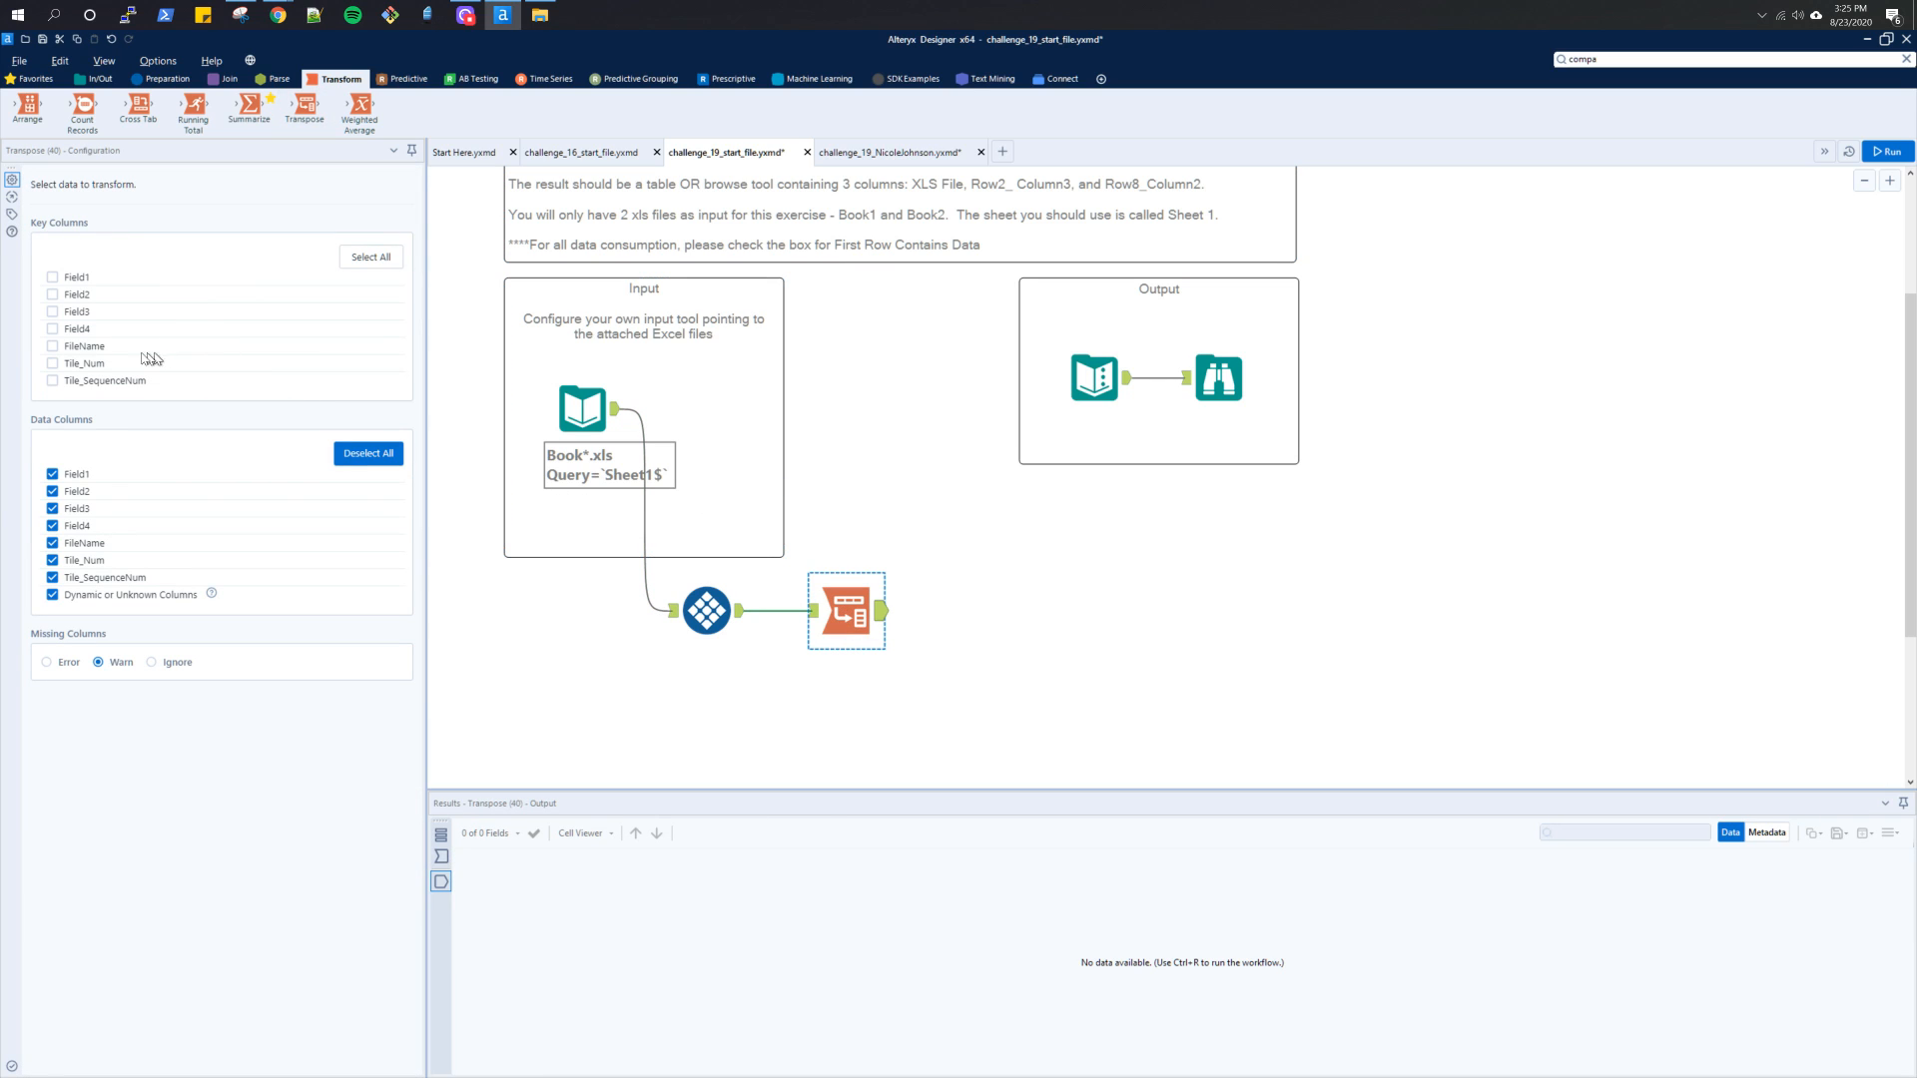
click(53, 347)
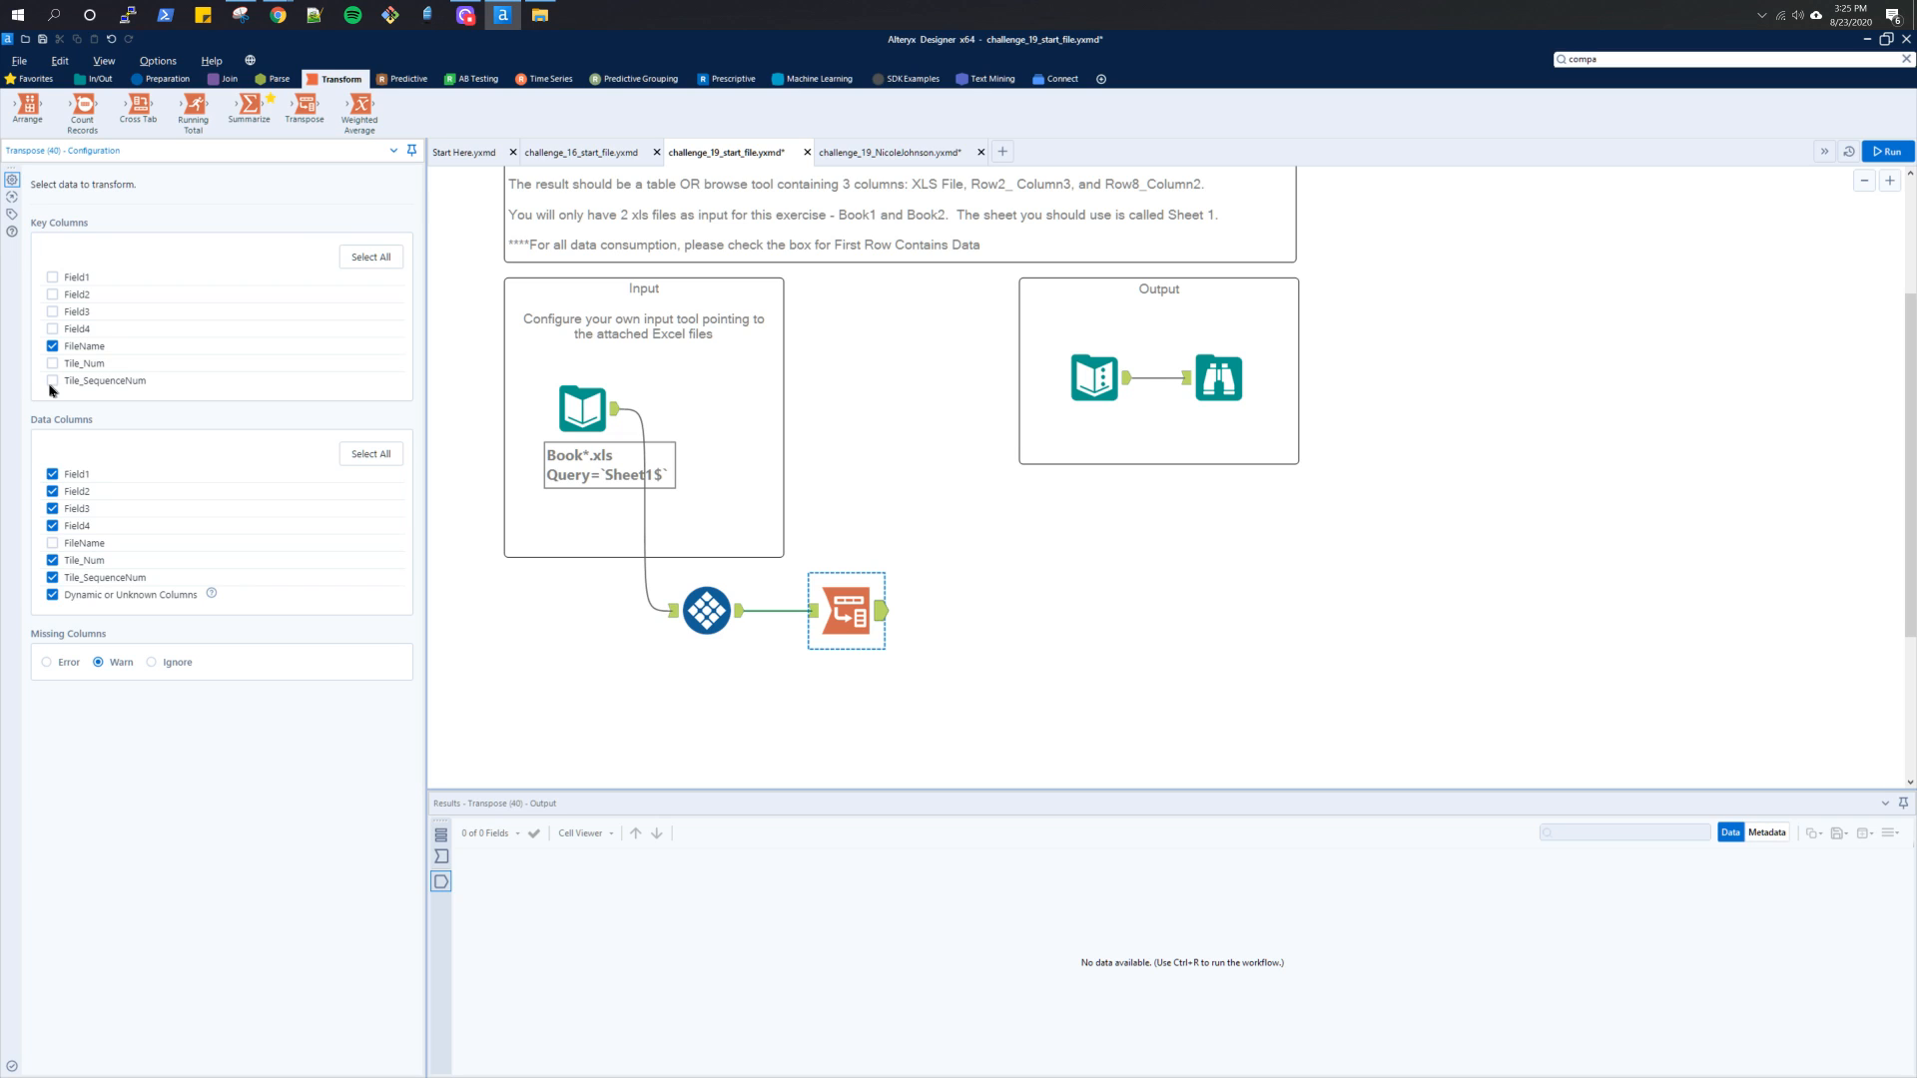
click(53, 385)
click(1902, 152)
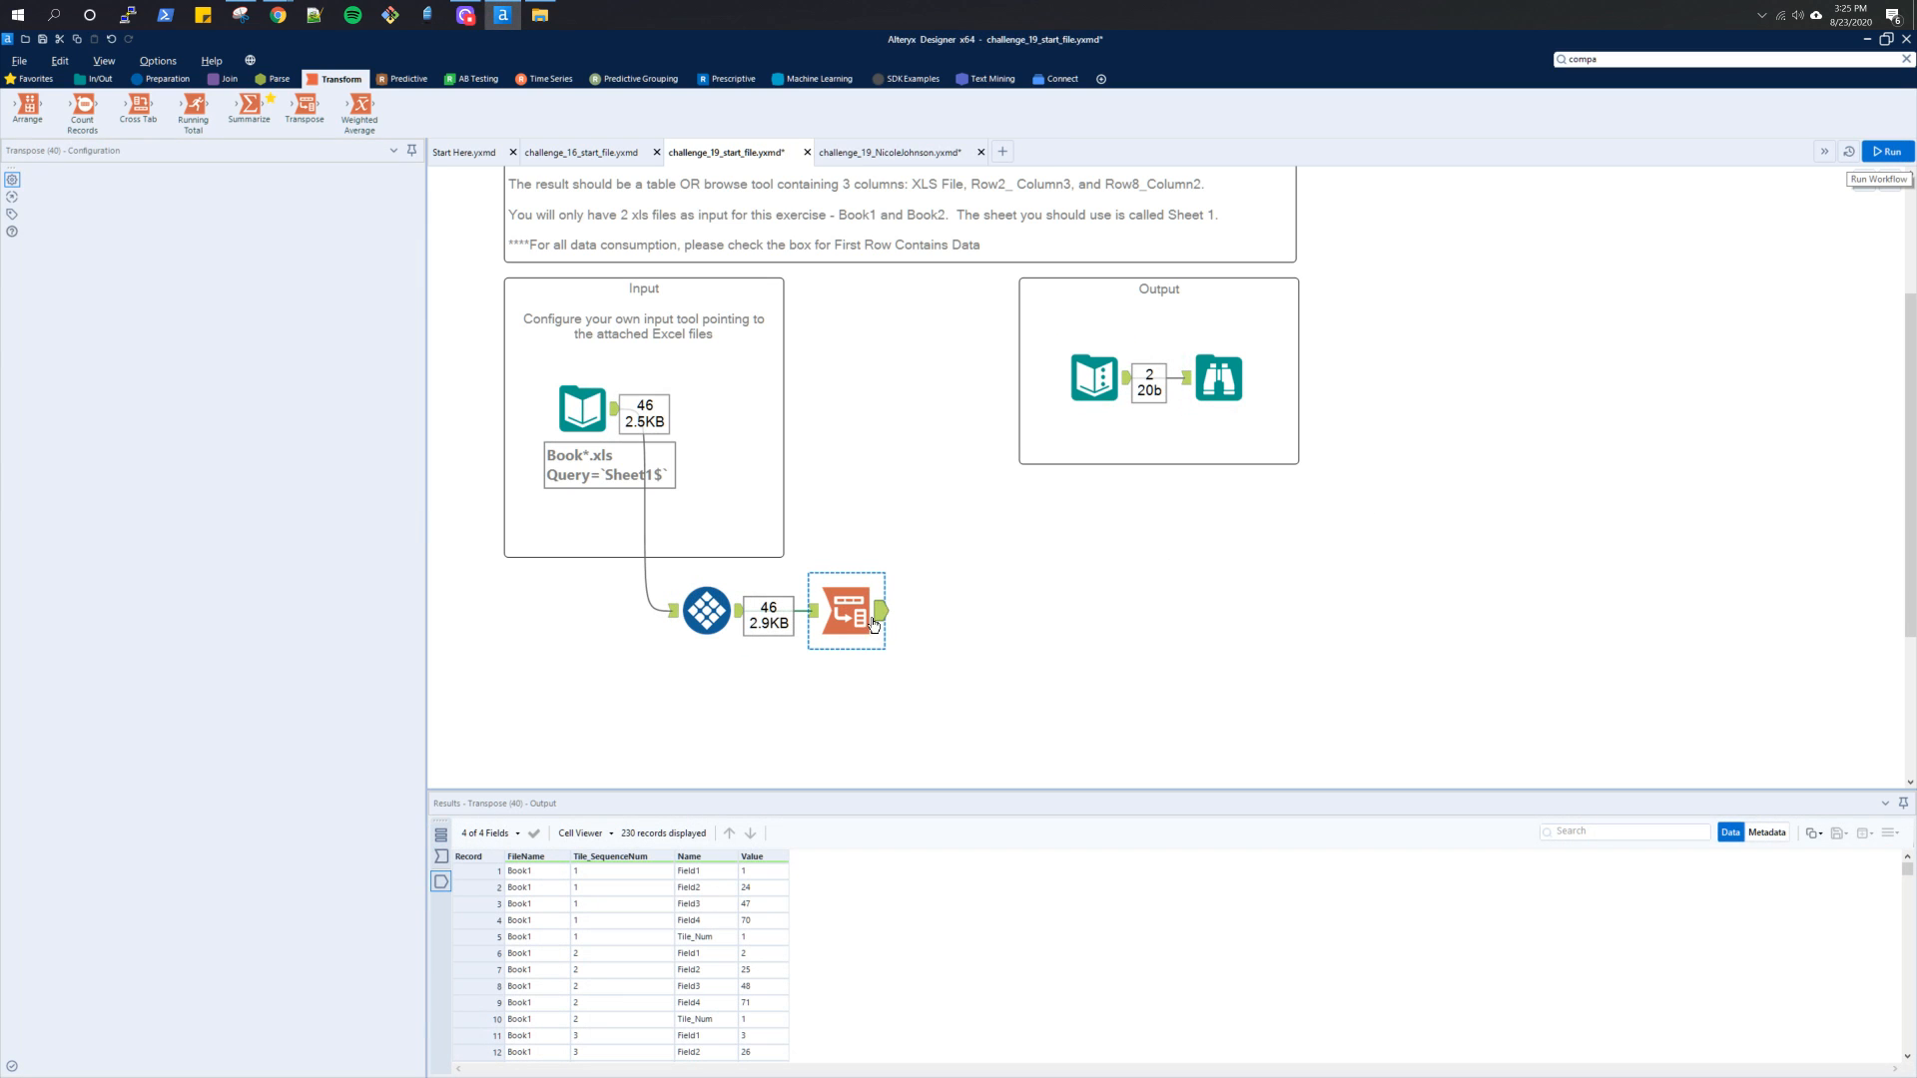
click(874, 624)
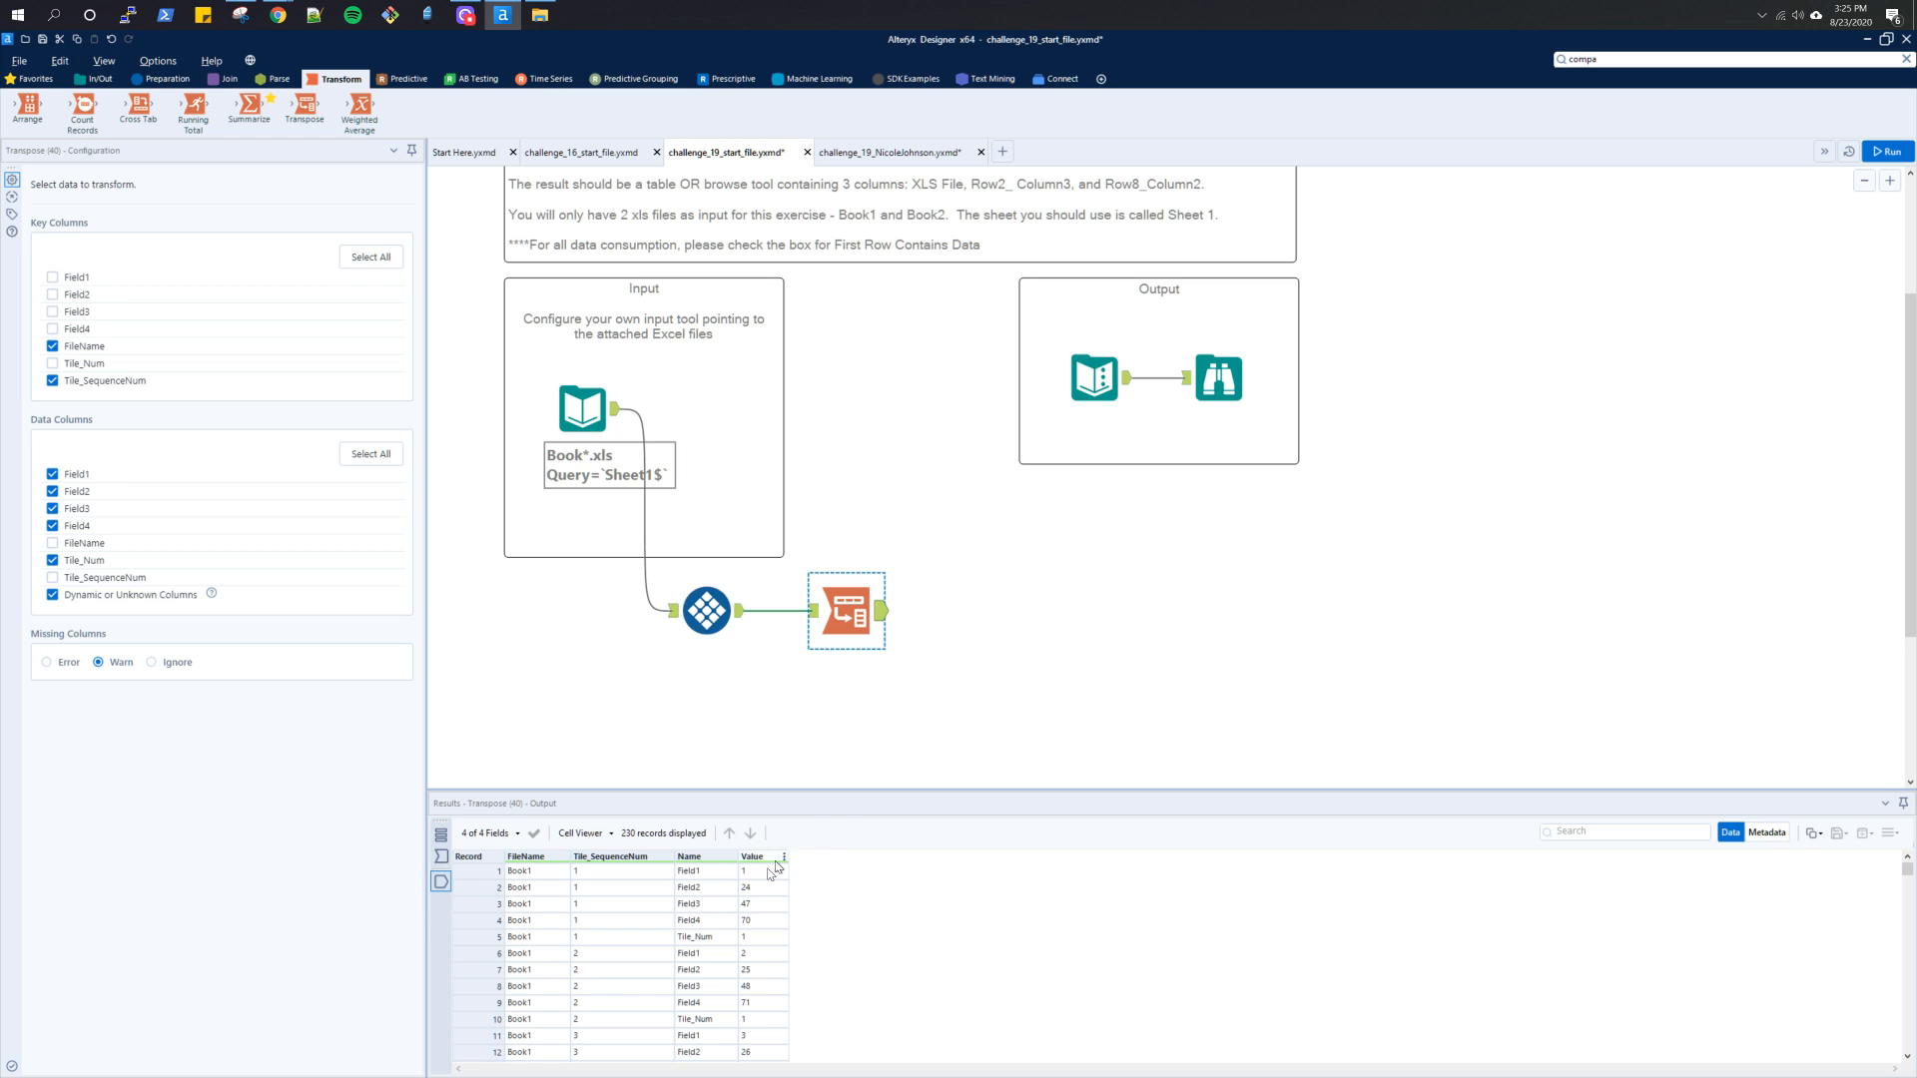
Enable First Row Contains Data on the start file's Input Data tool to match the finished workflow, and rerun the workflow
click(891, 153)
click(848, 708)
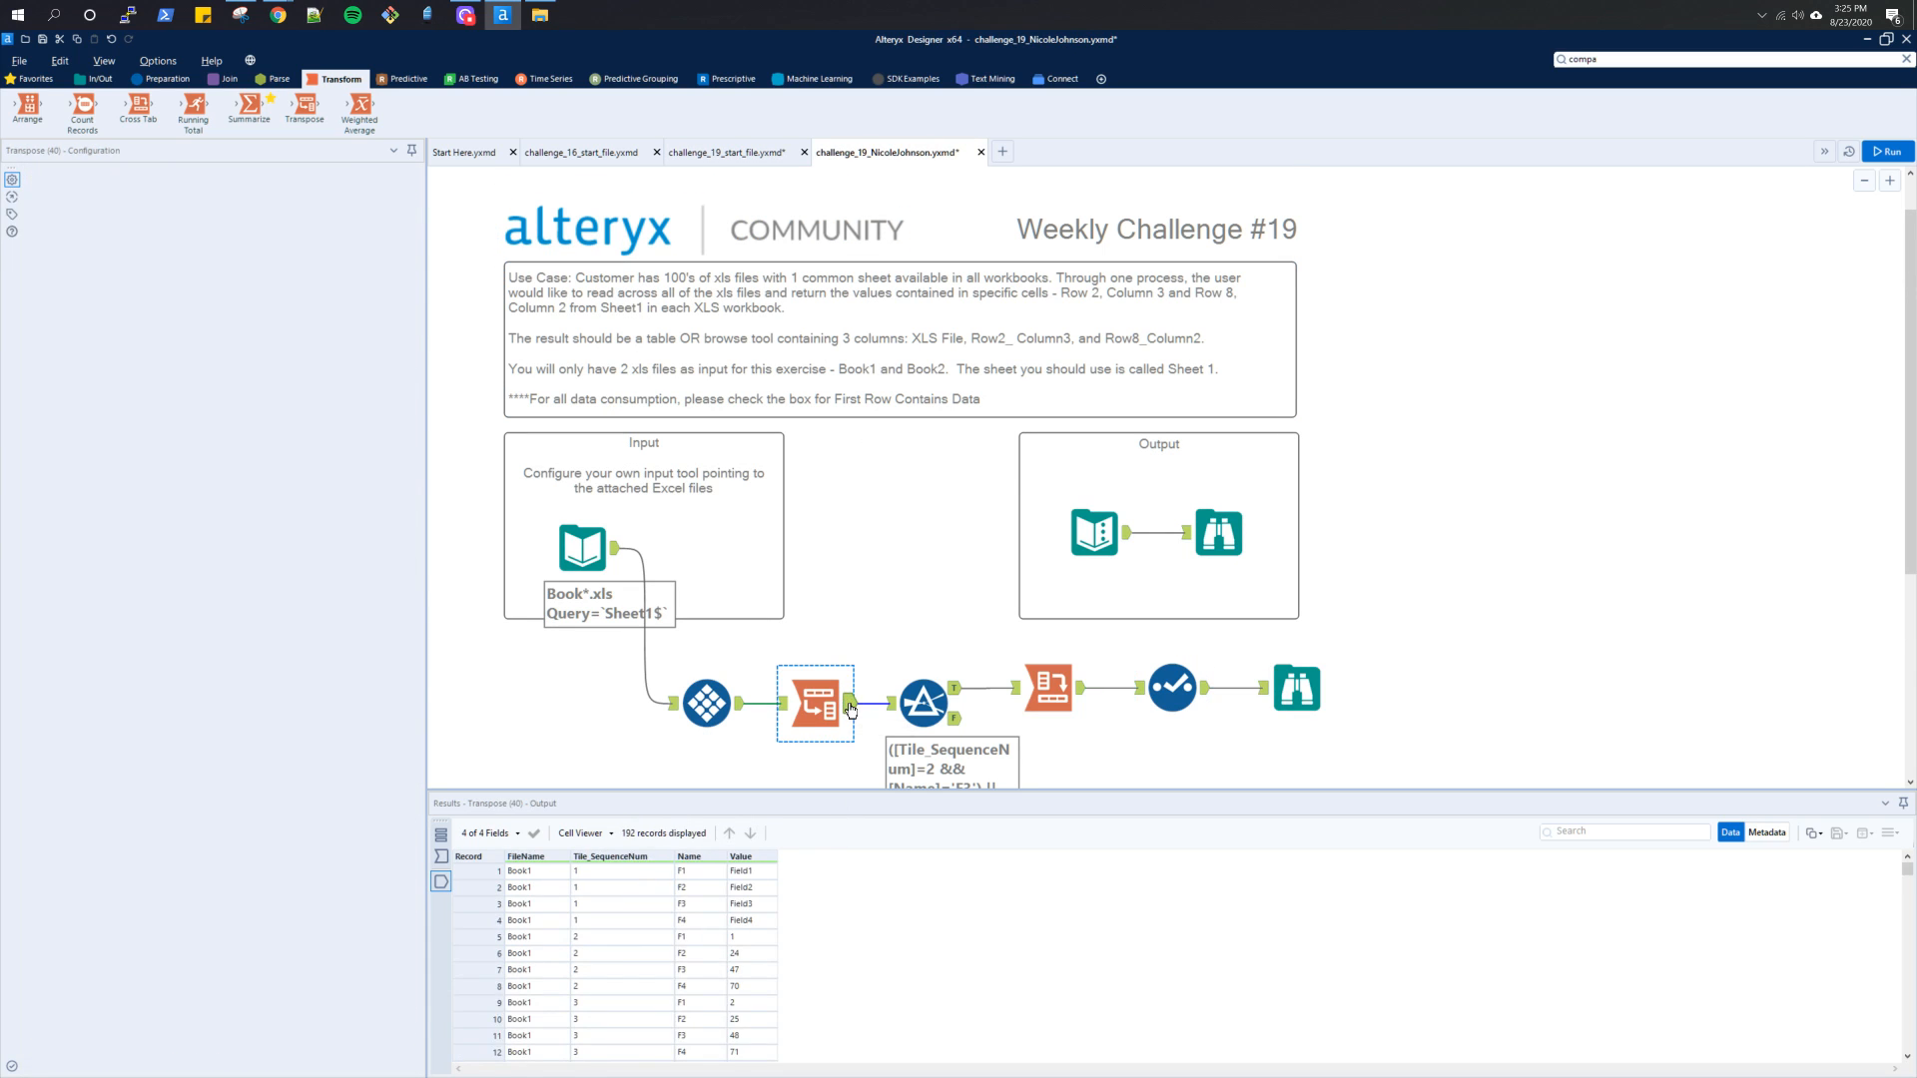
click(615, 557)
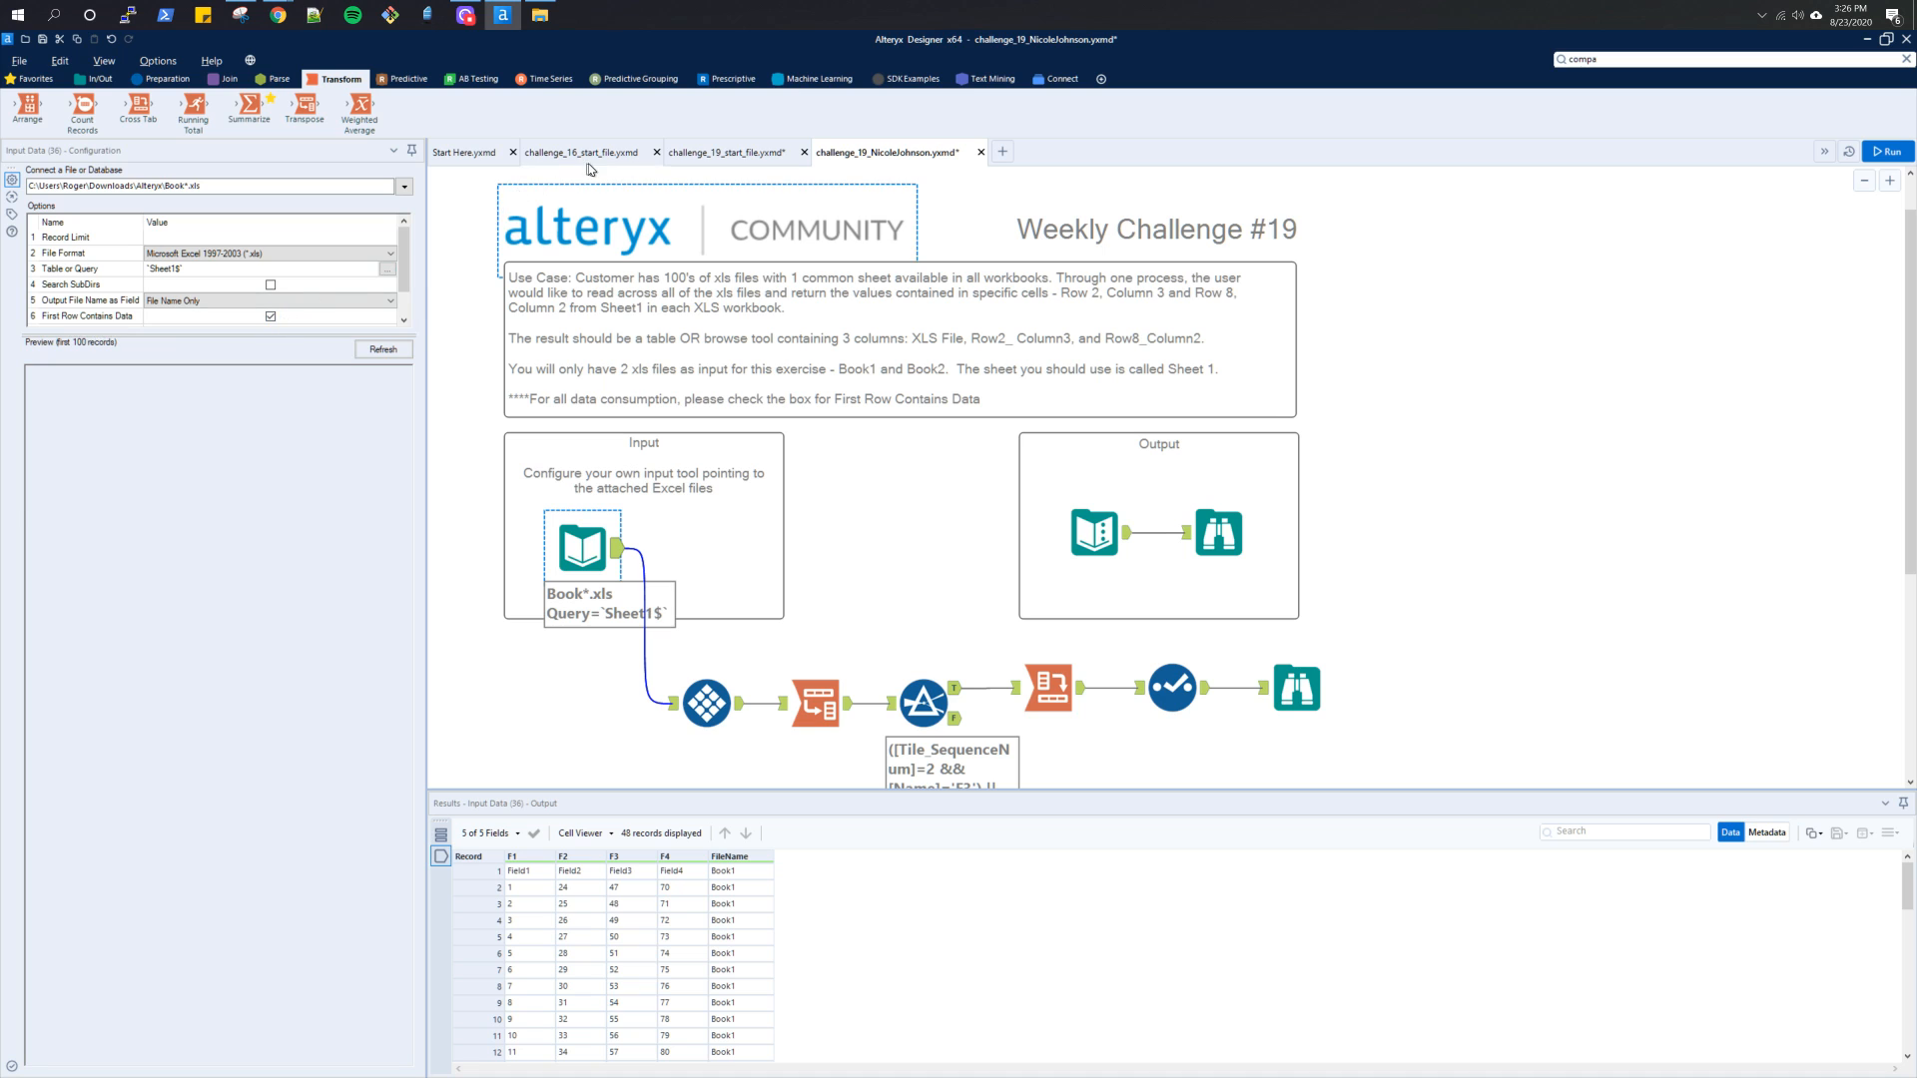
click(726, 152)
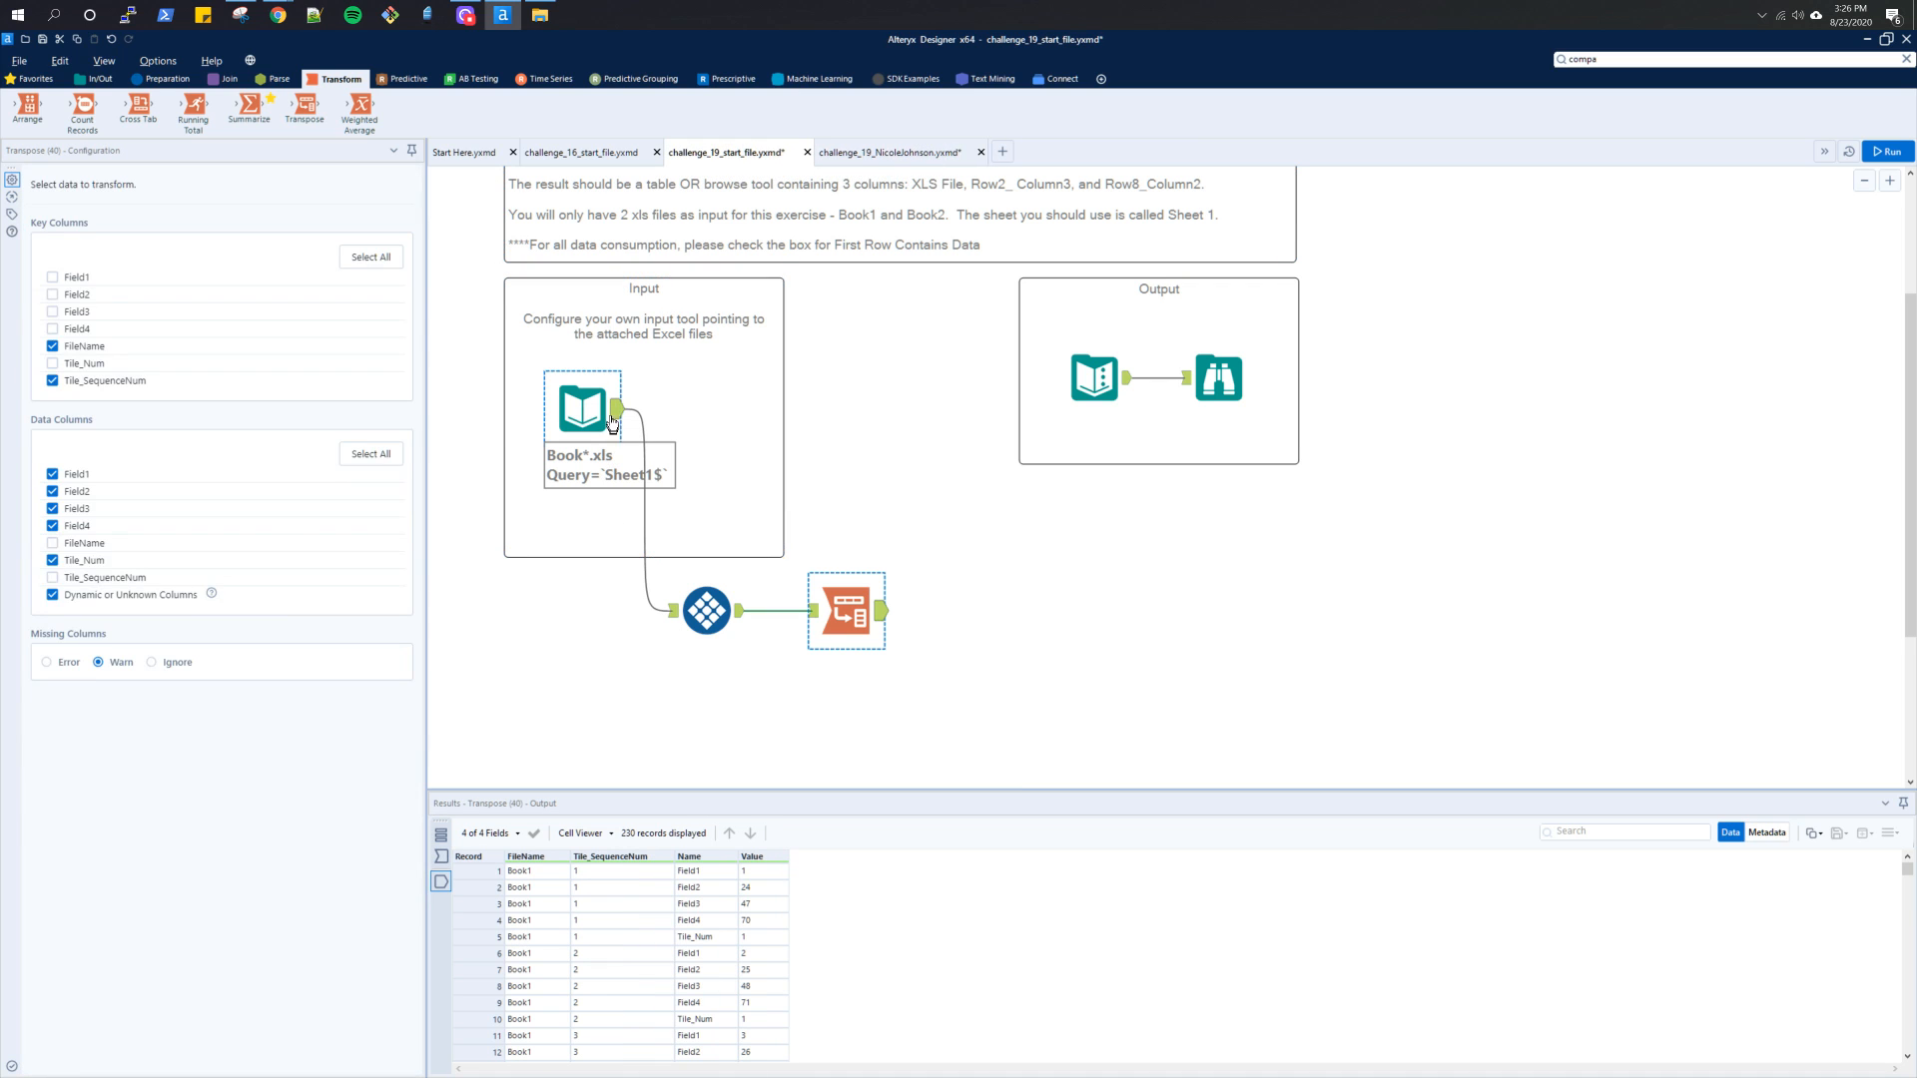
click(612, 423)
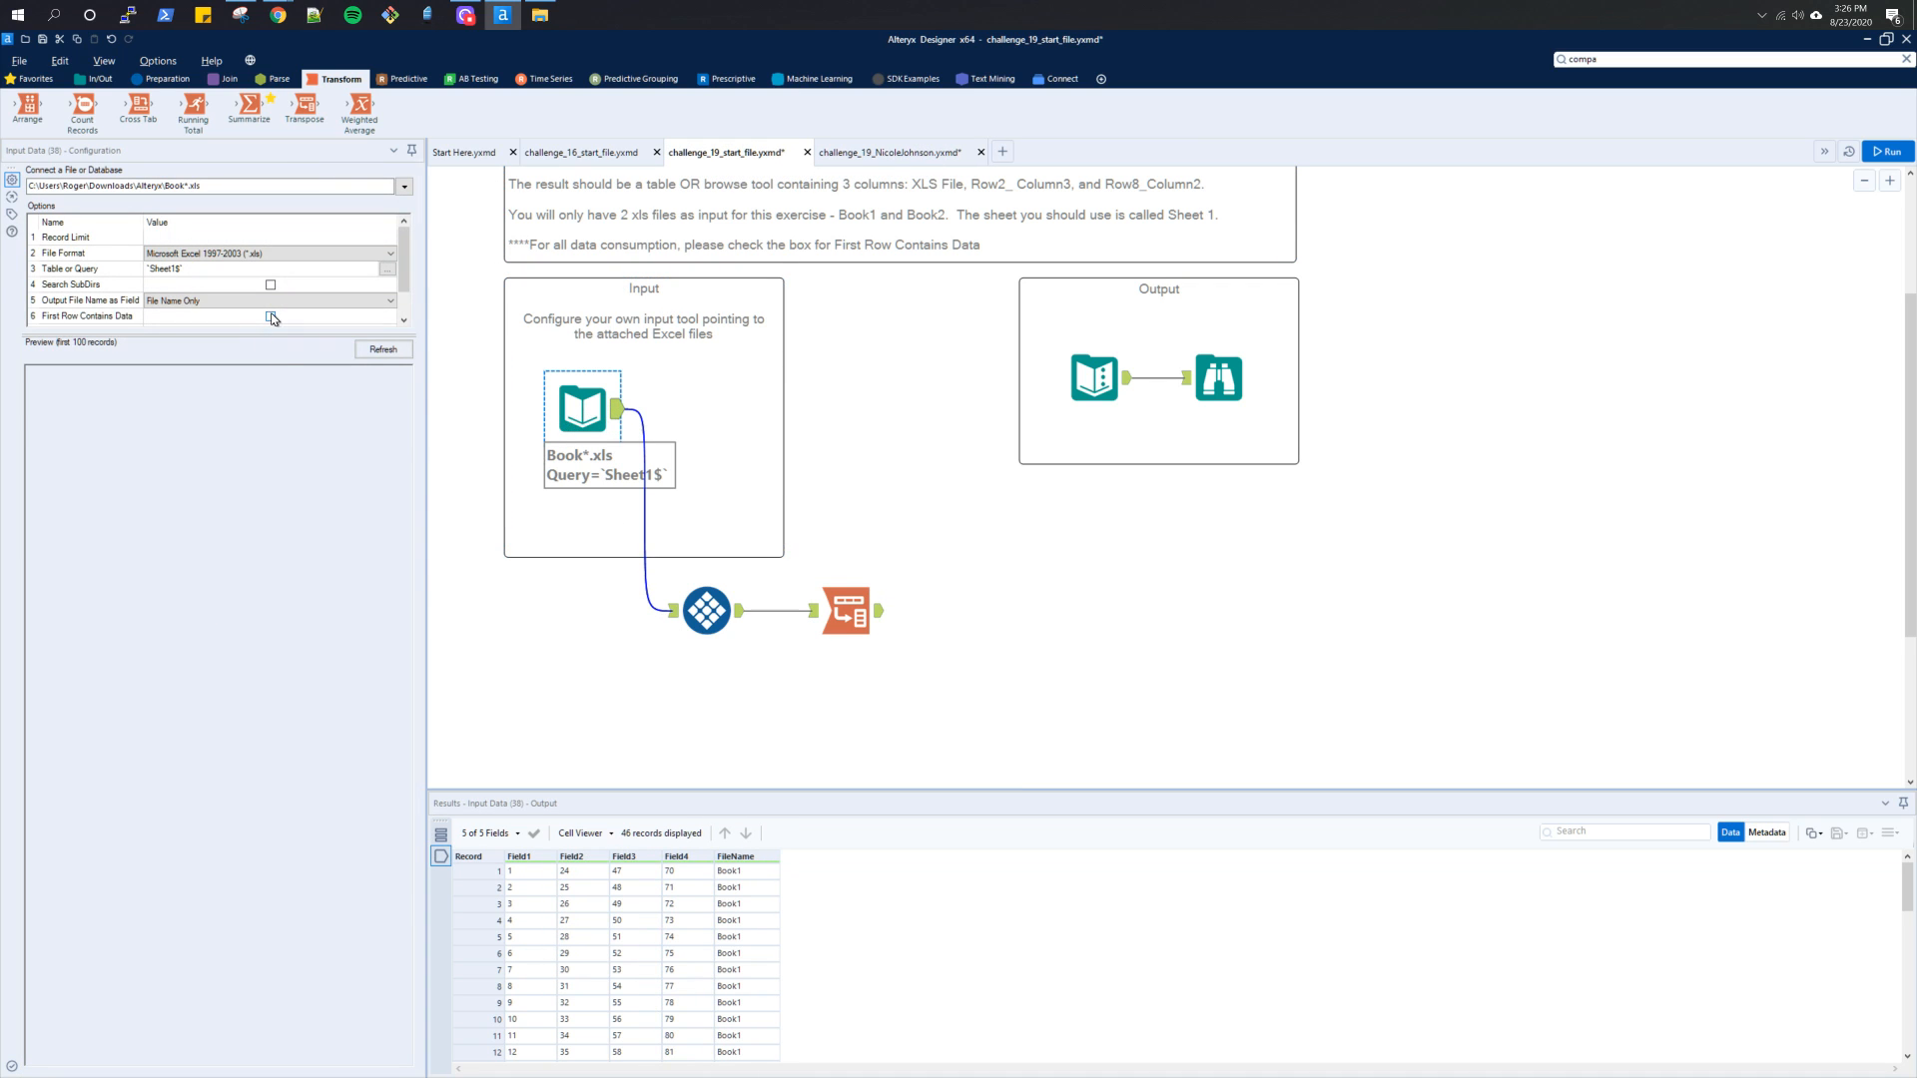
click(271, 316)
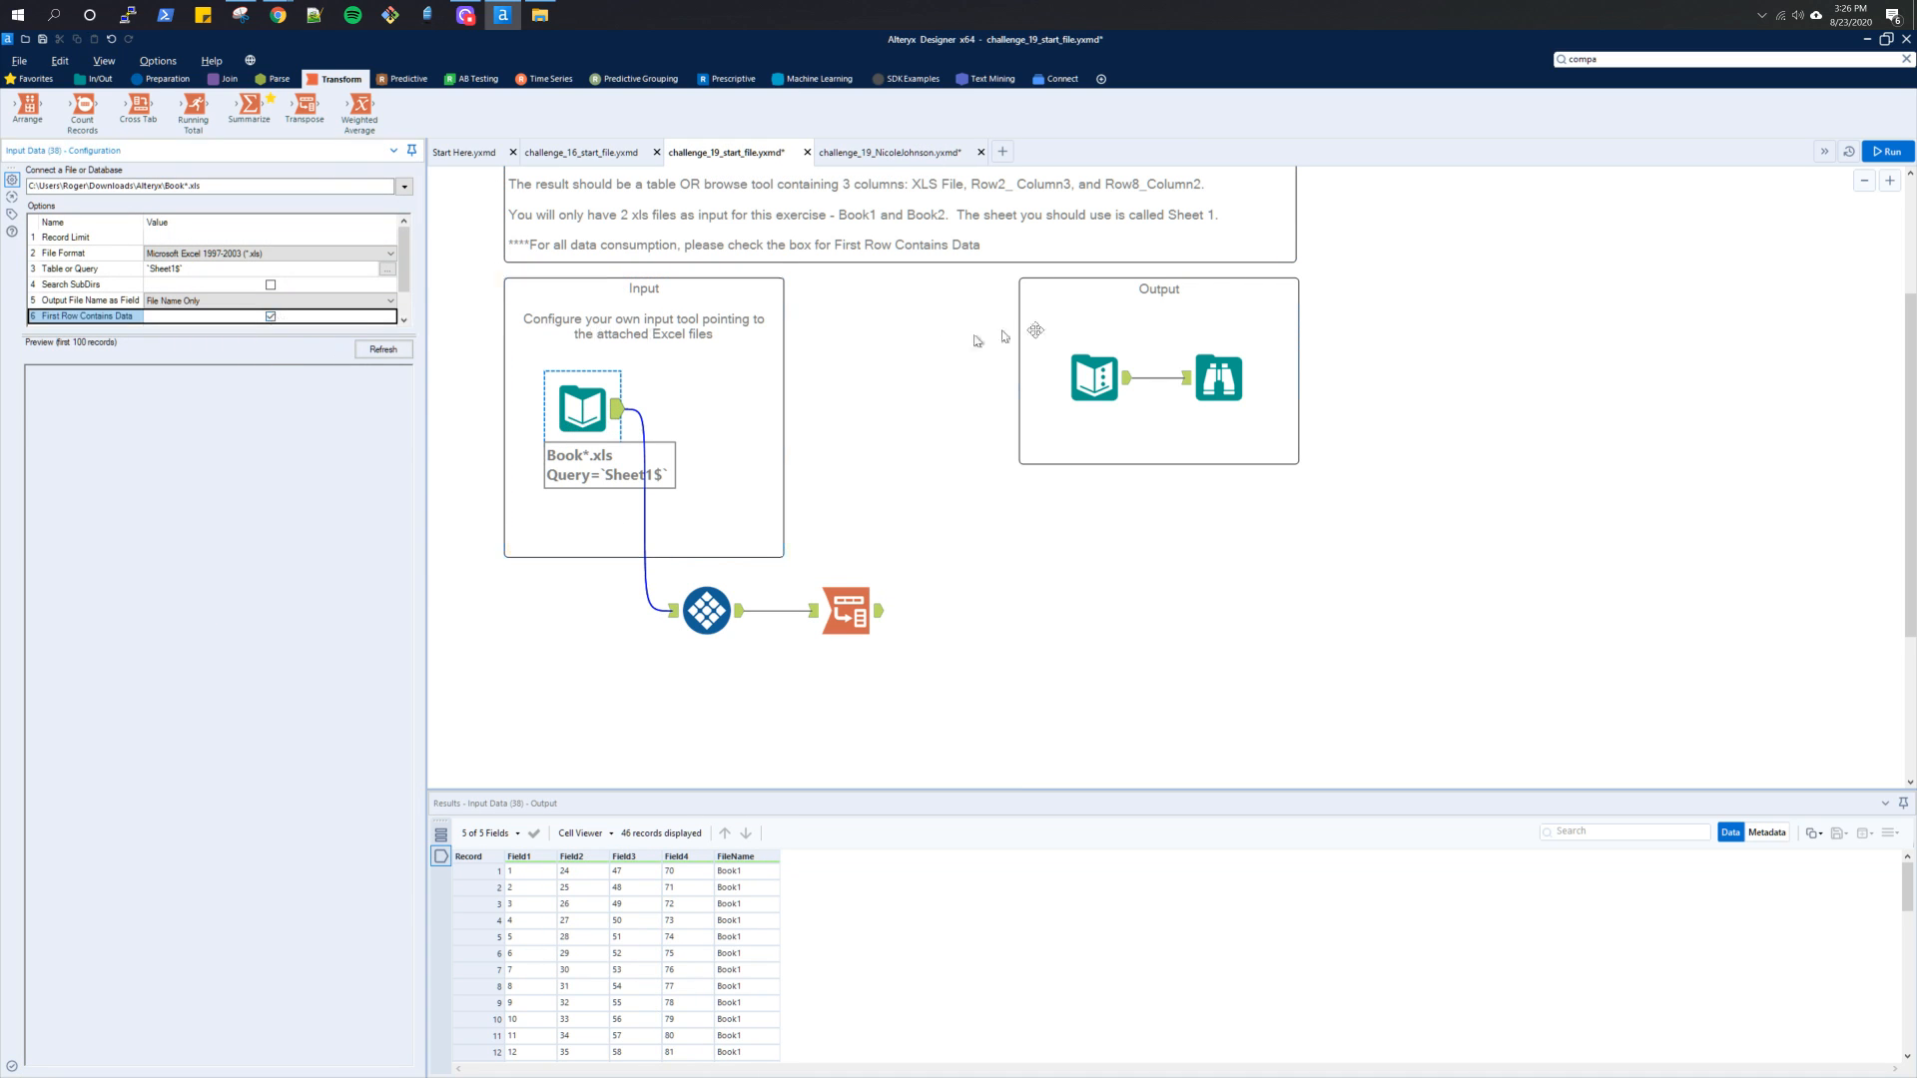
click(1877, 154)
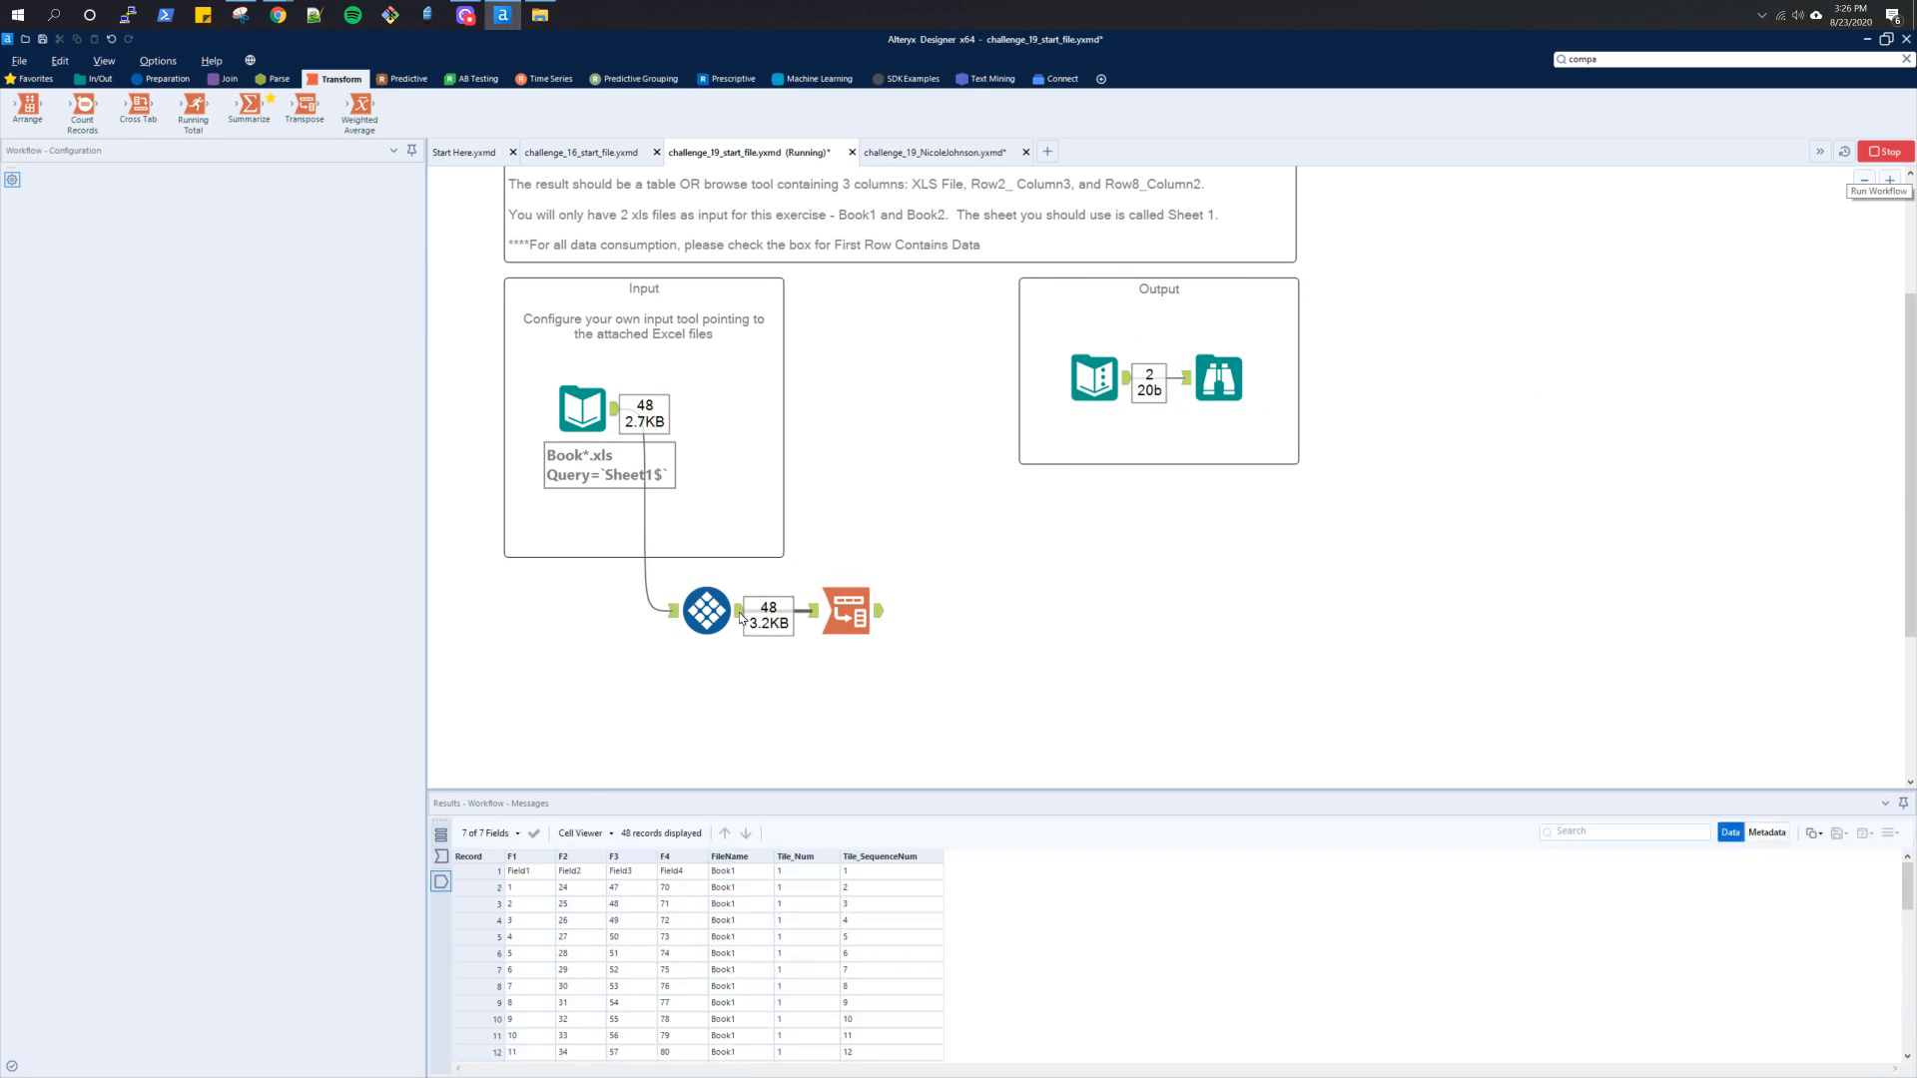
click(715, 611)
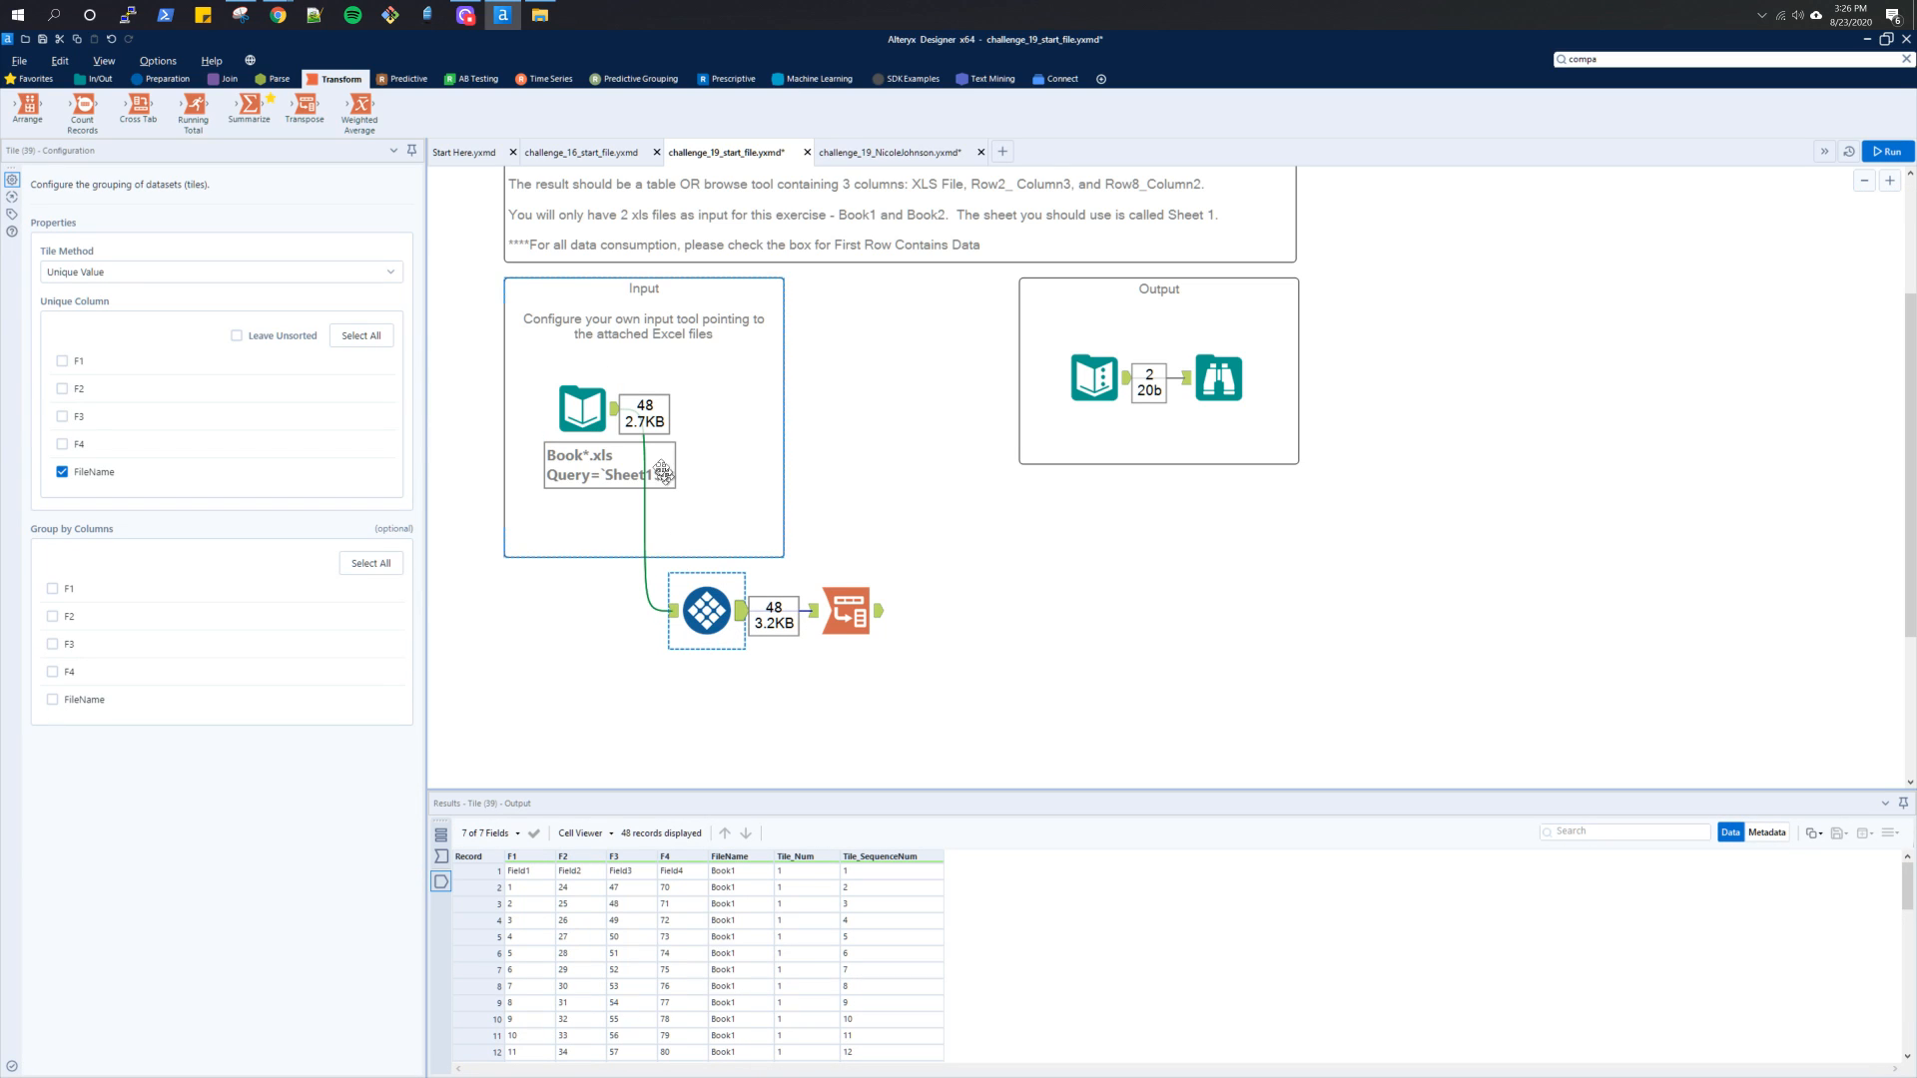
click(619, 417)
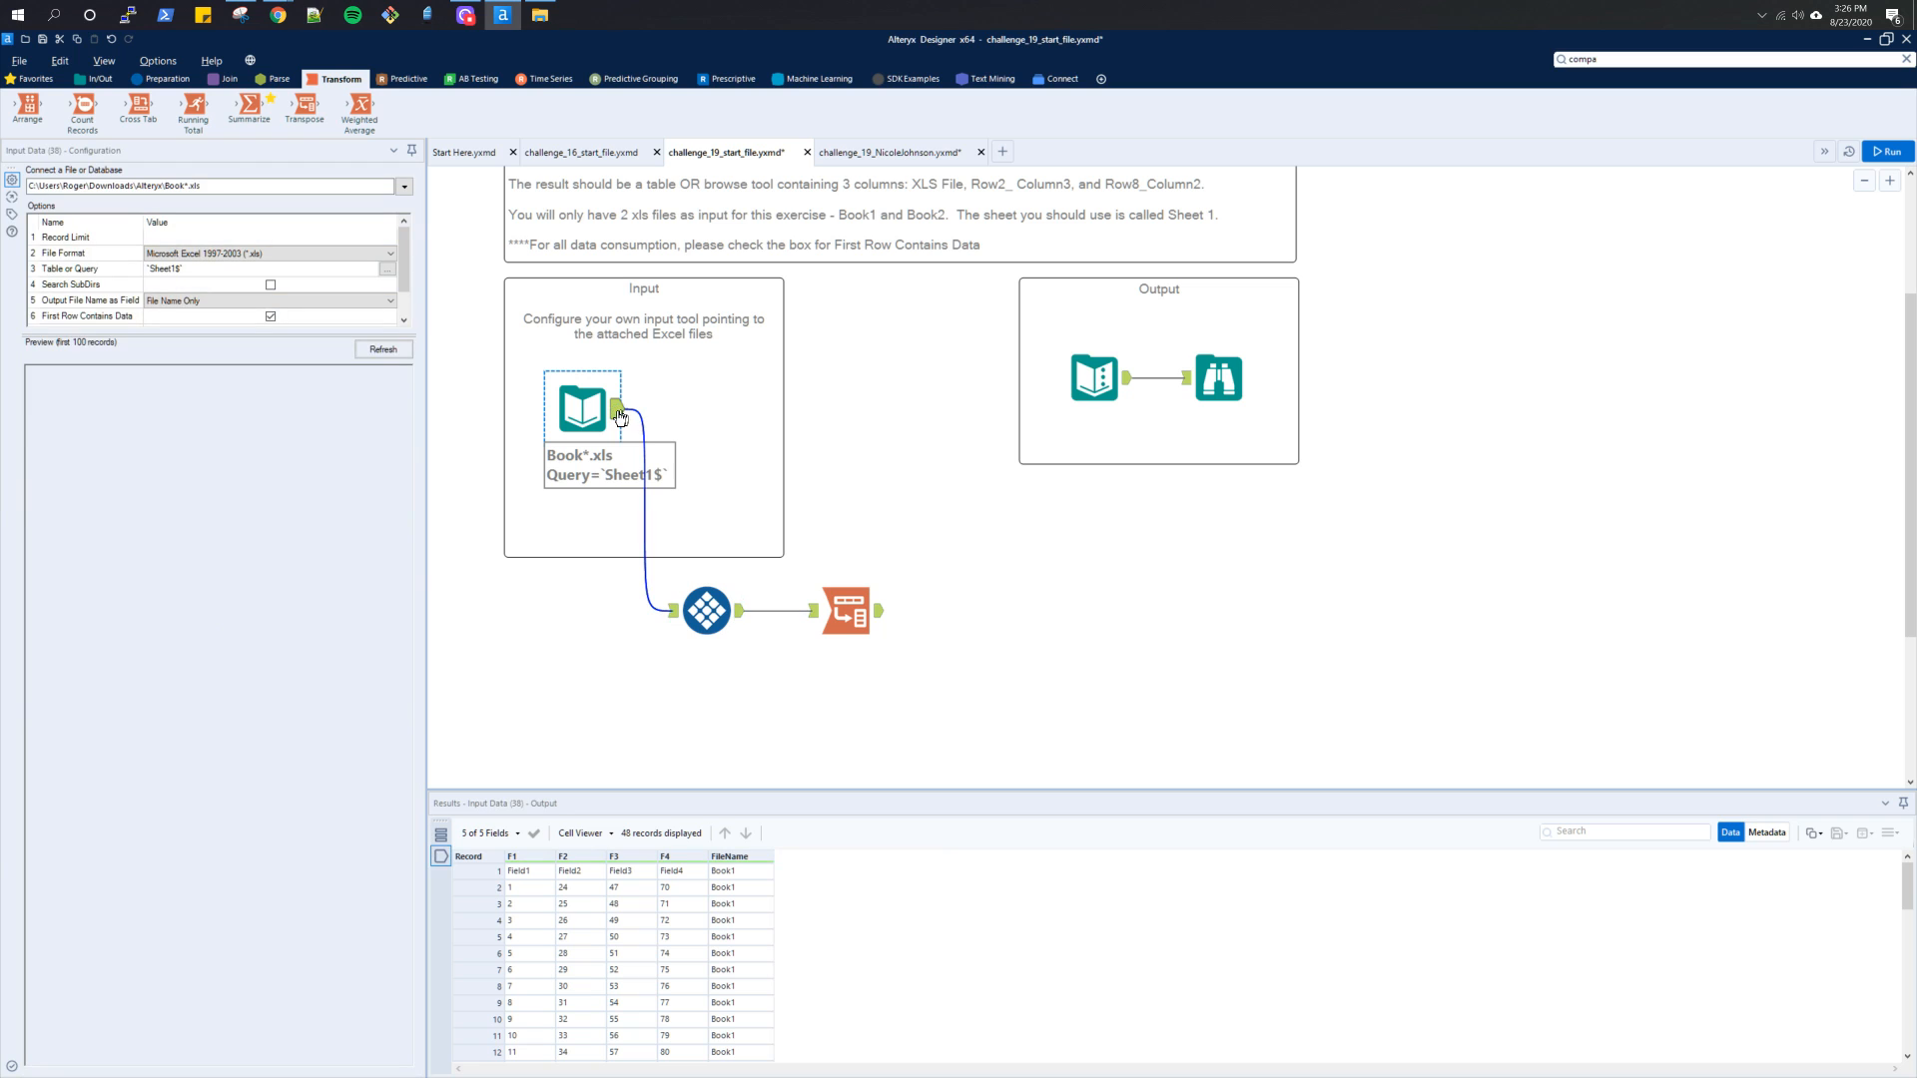
Check the finished workflow and the Transpose output, and add a Filter tool after the Transpose tool in the start file
click(886, 152)
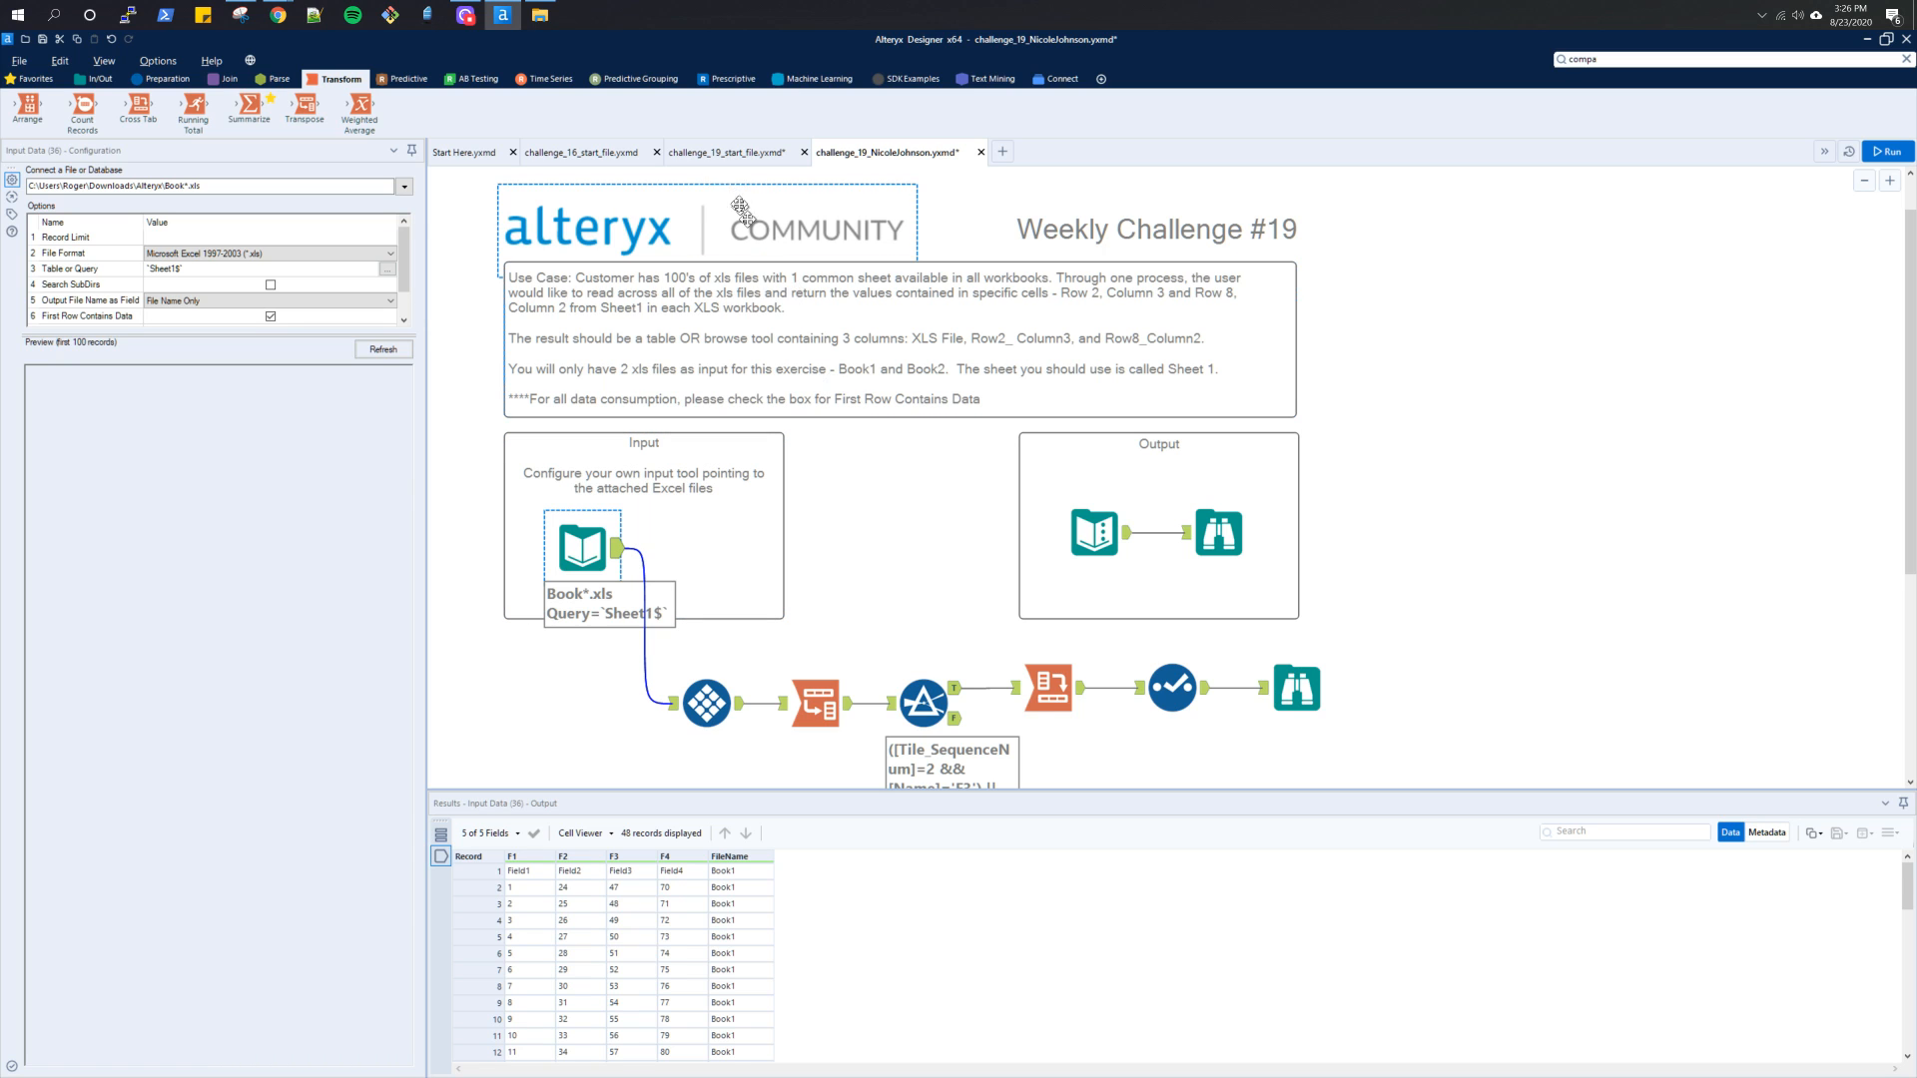
click(719, 155)
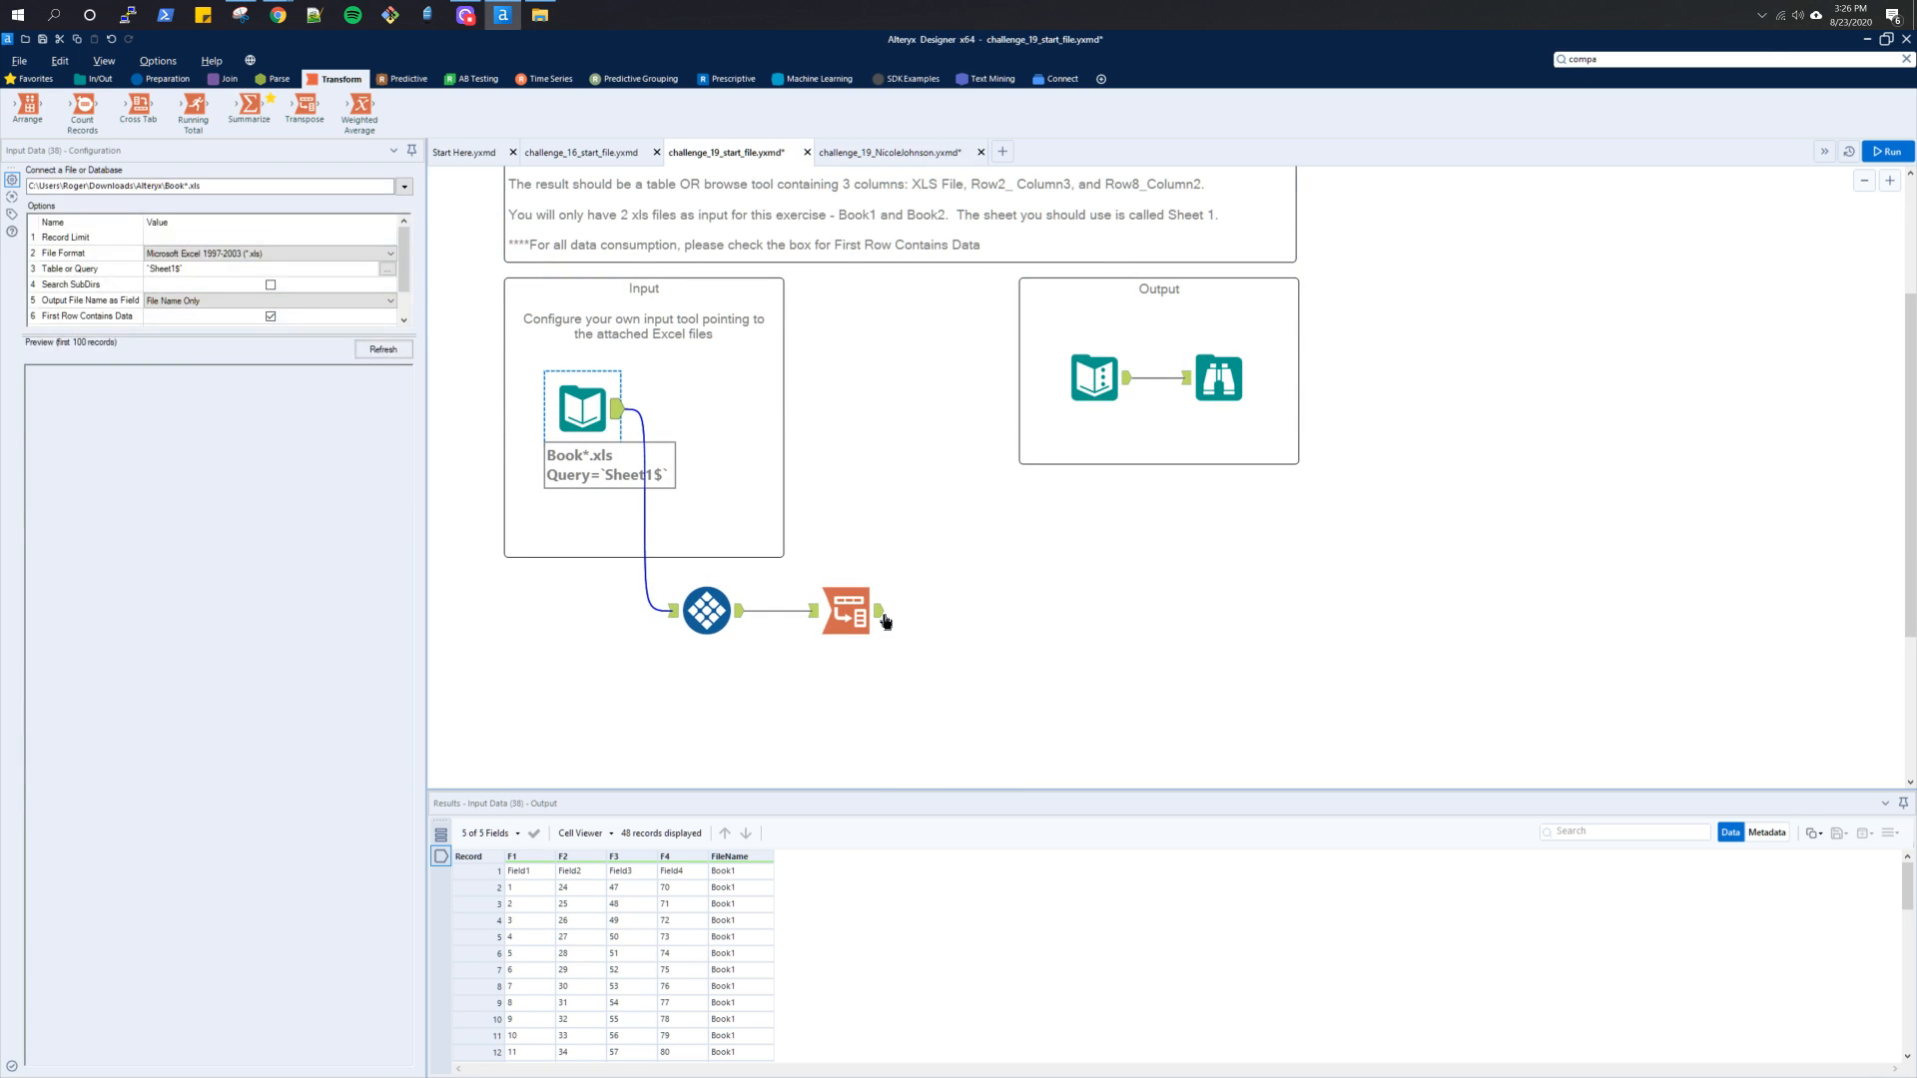
click(883, 617)
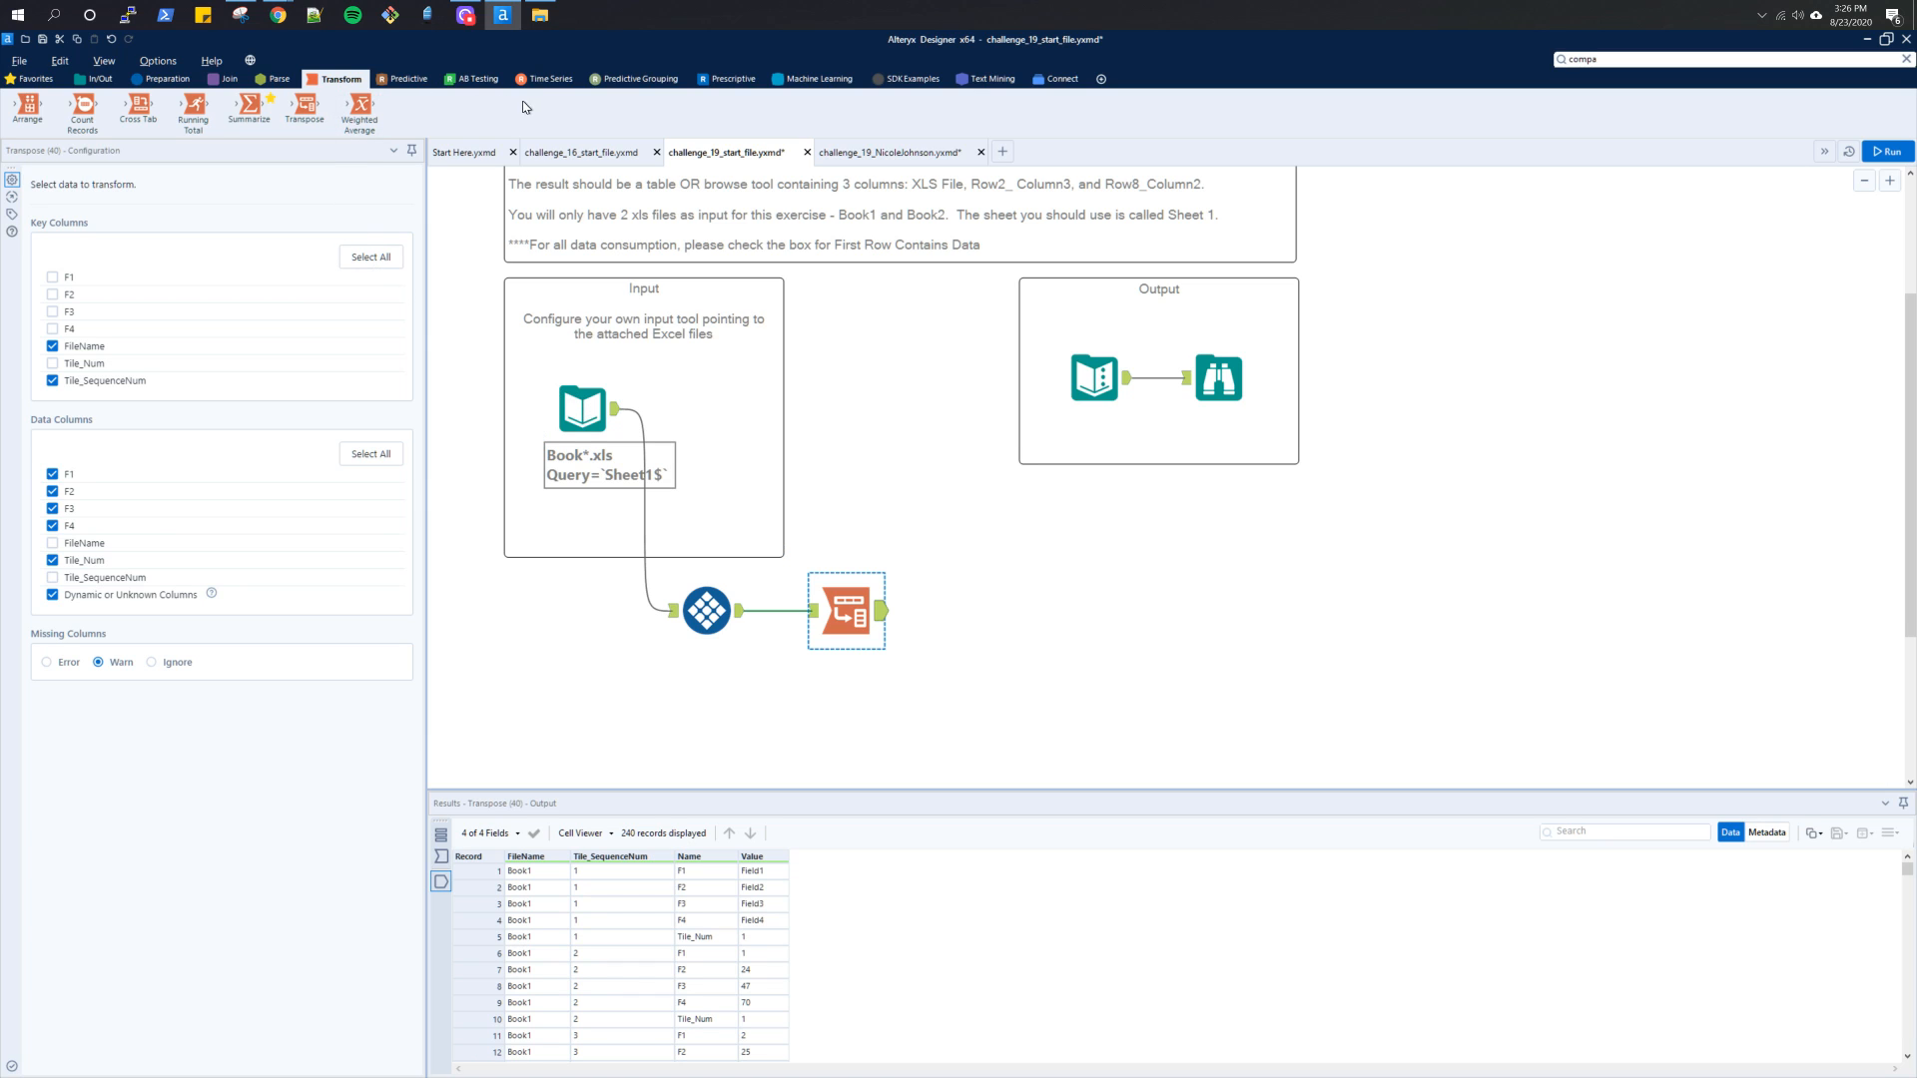
click(112, 82)
click(151, 83)
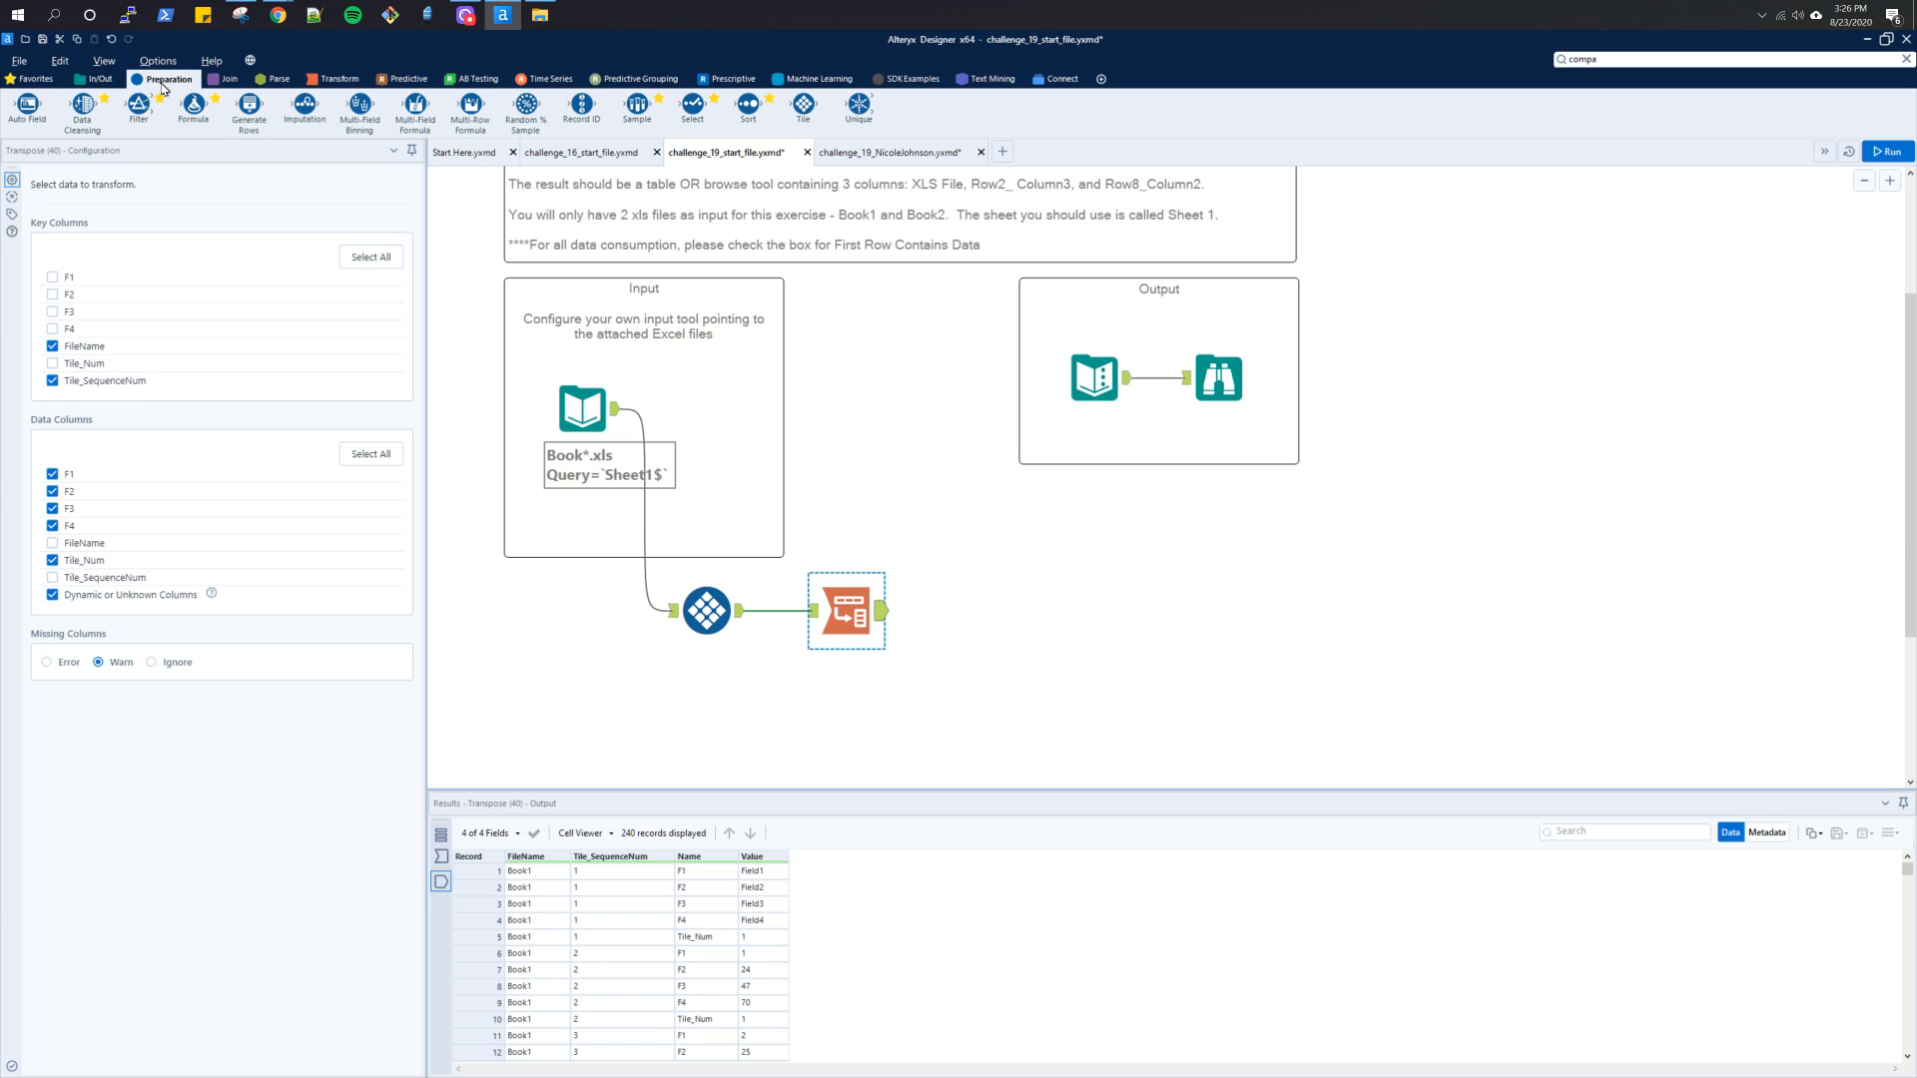
drag(140, 104, 983, 614)
Switch the Filter to a custom filter, begin its expression with "([", and display the Filter's input data
scroll(1139, 672, up, 1)
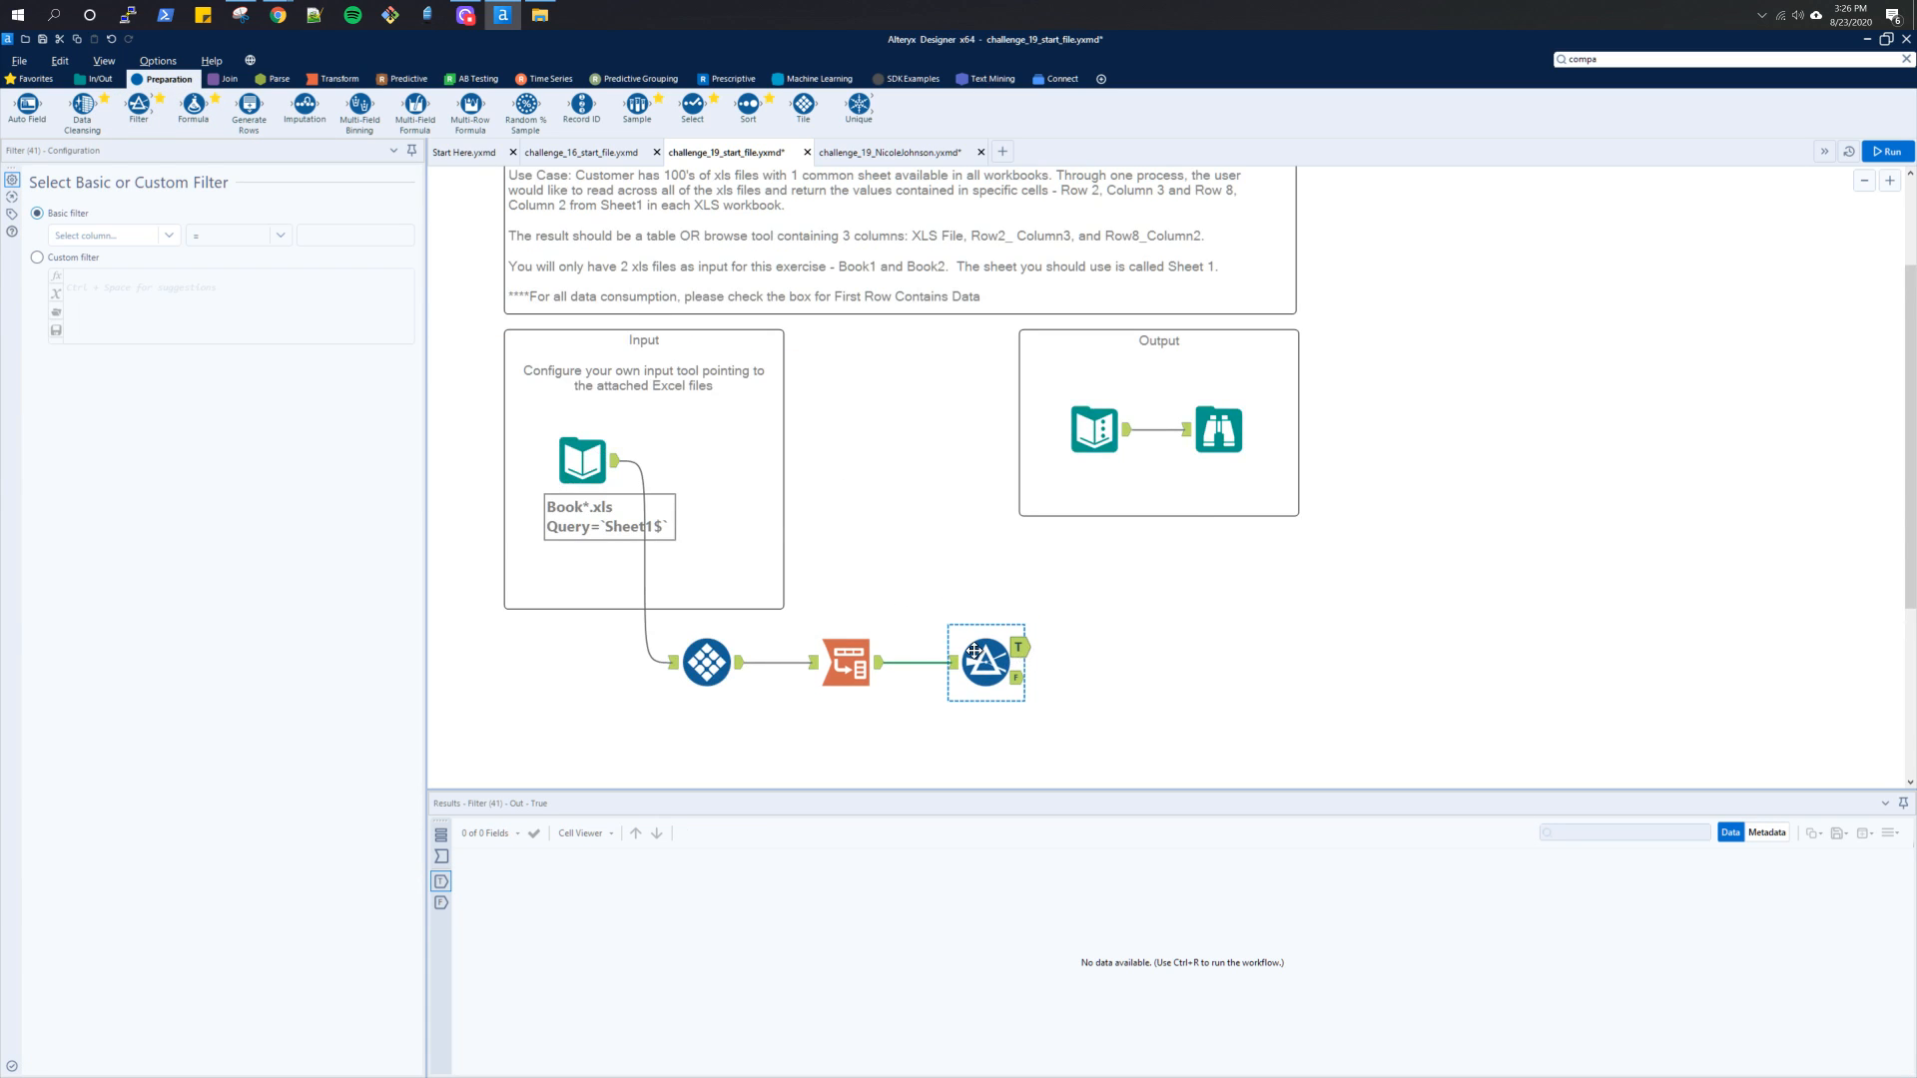
scroll(539, 310, up, 1)
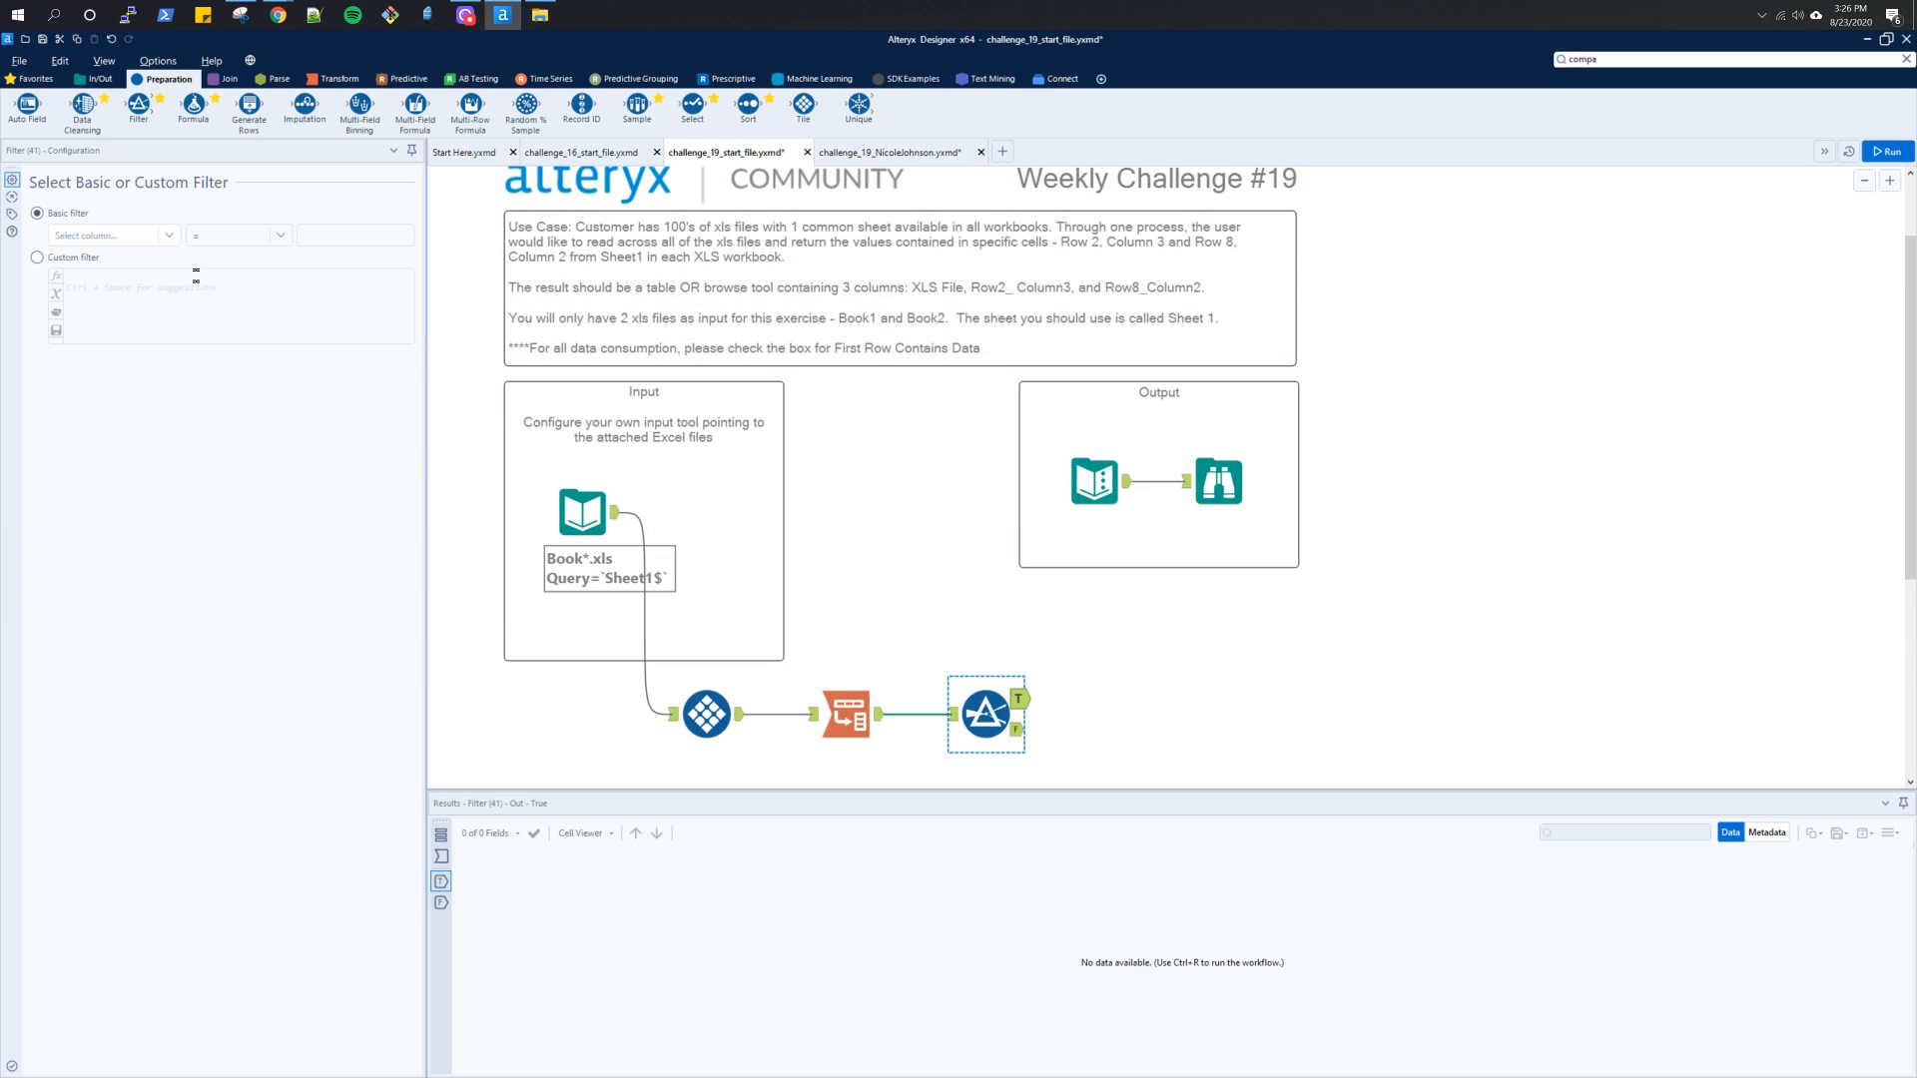
click(40, 257)
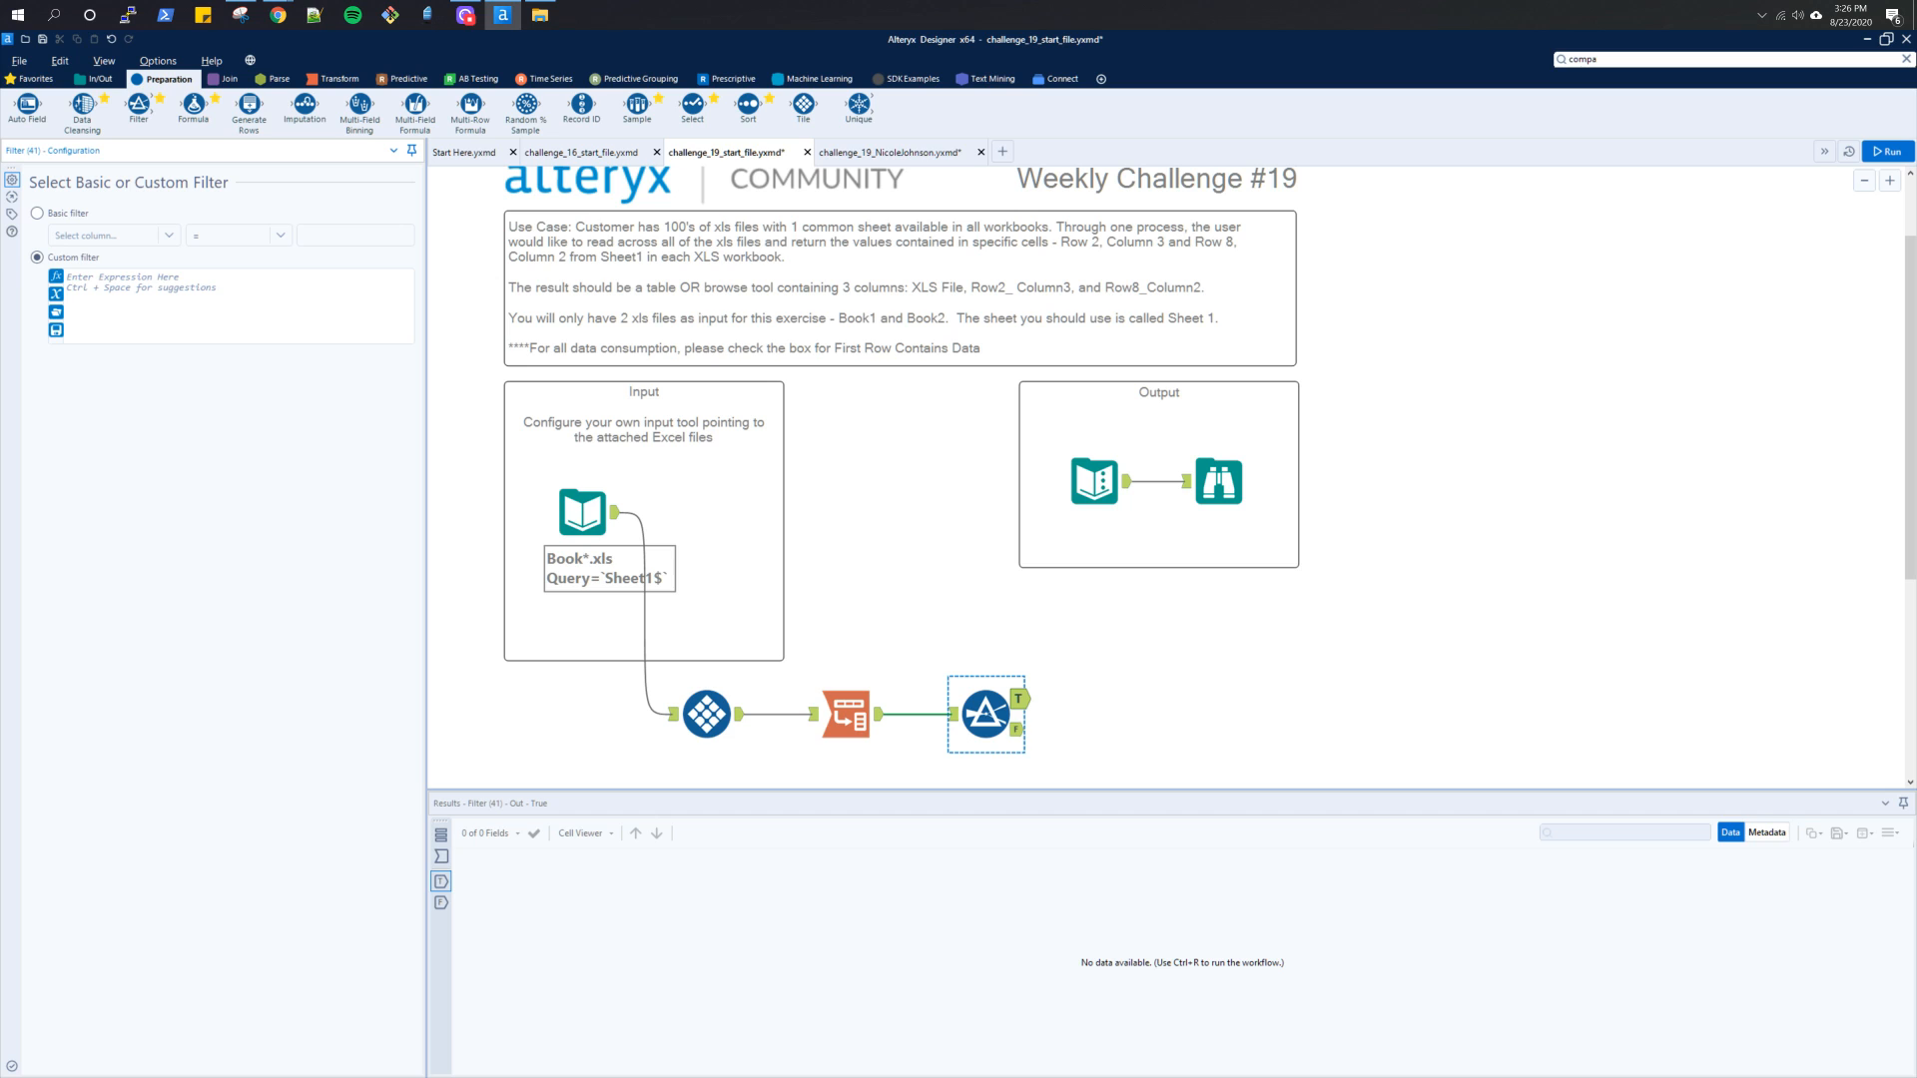
scroll(750, 453, up, 1)
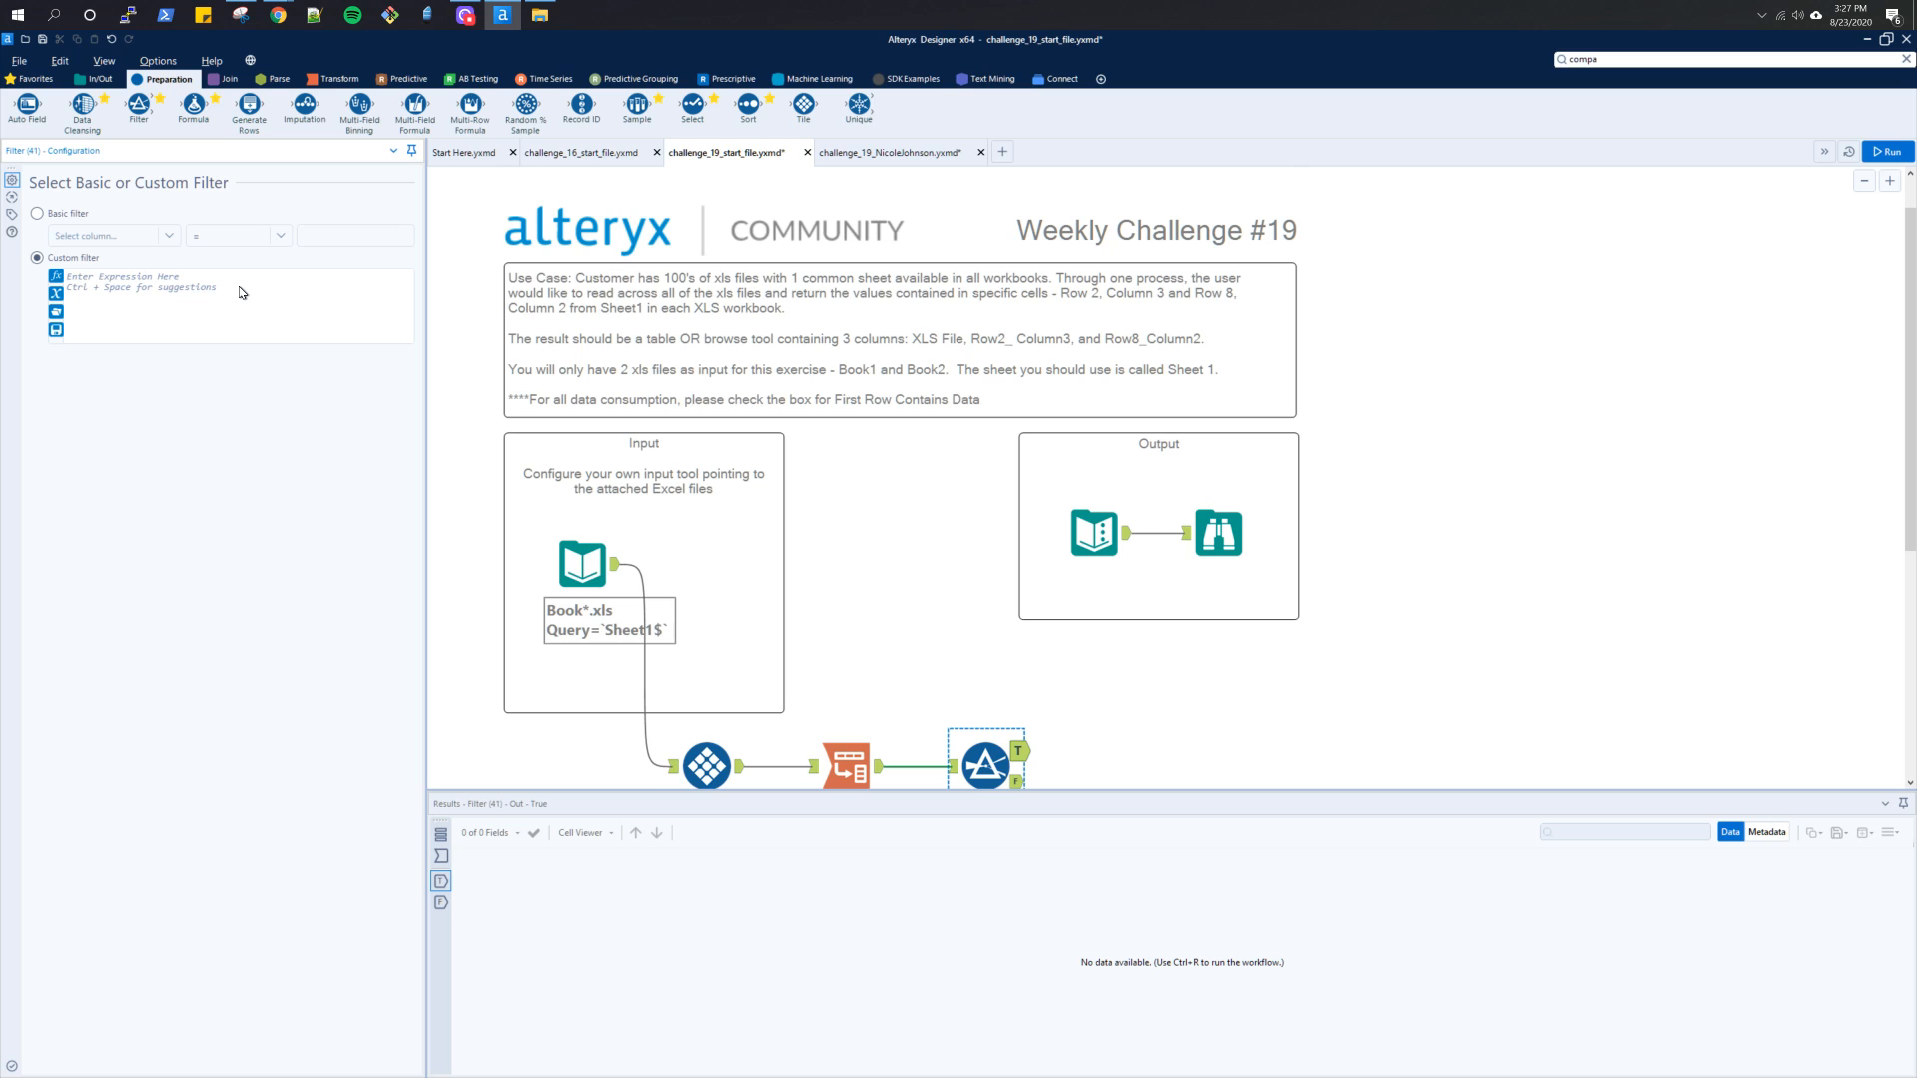
text([)
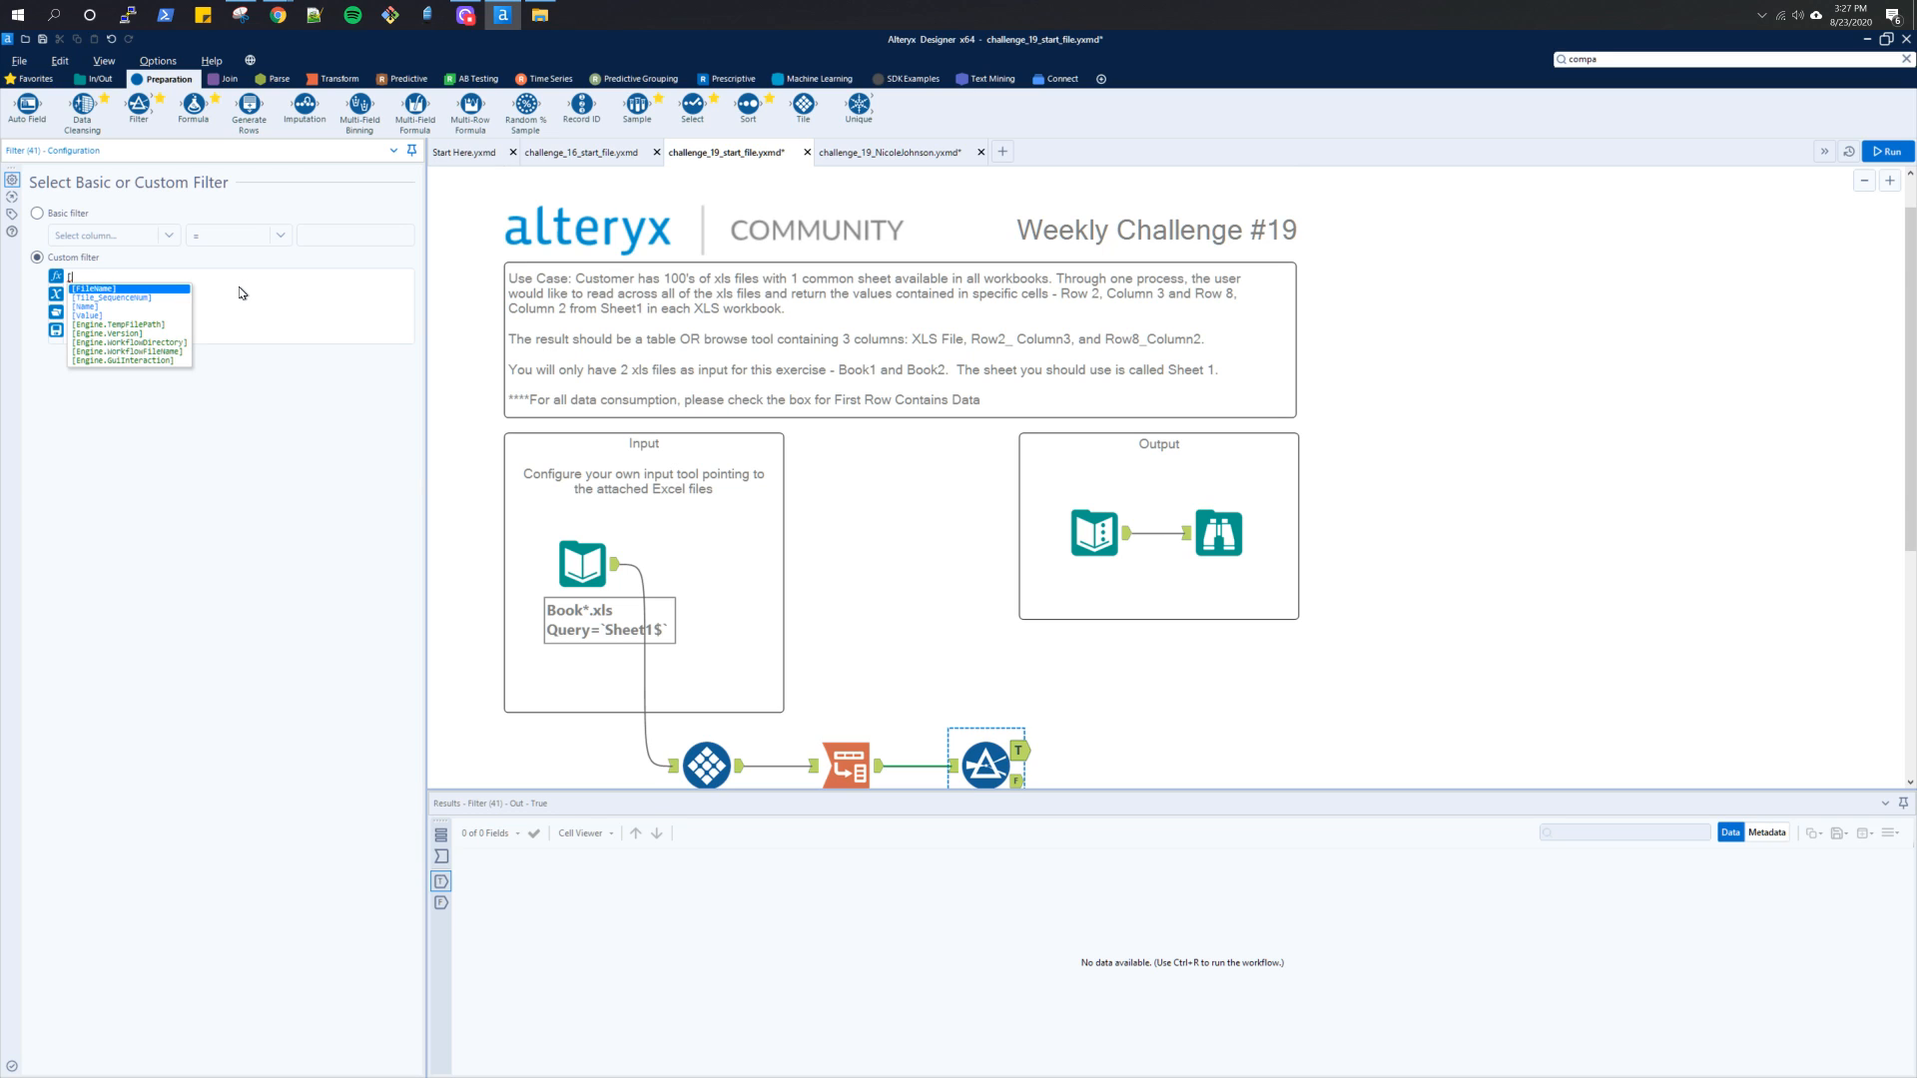
key(BackSpace)
text(()
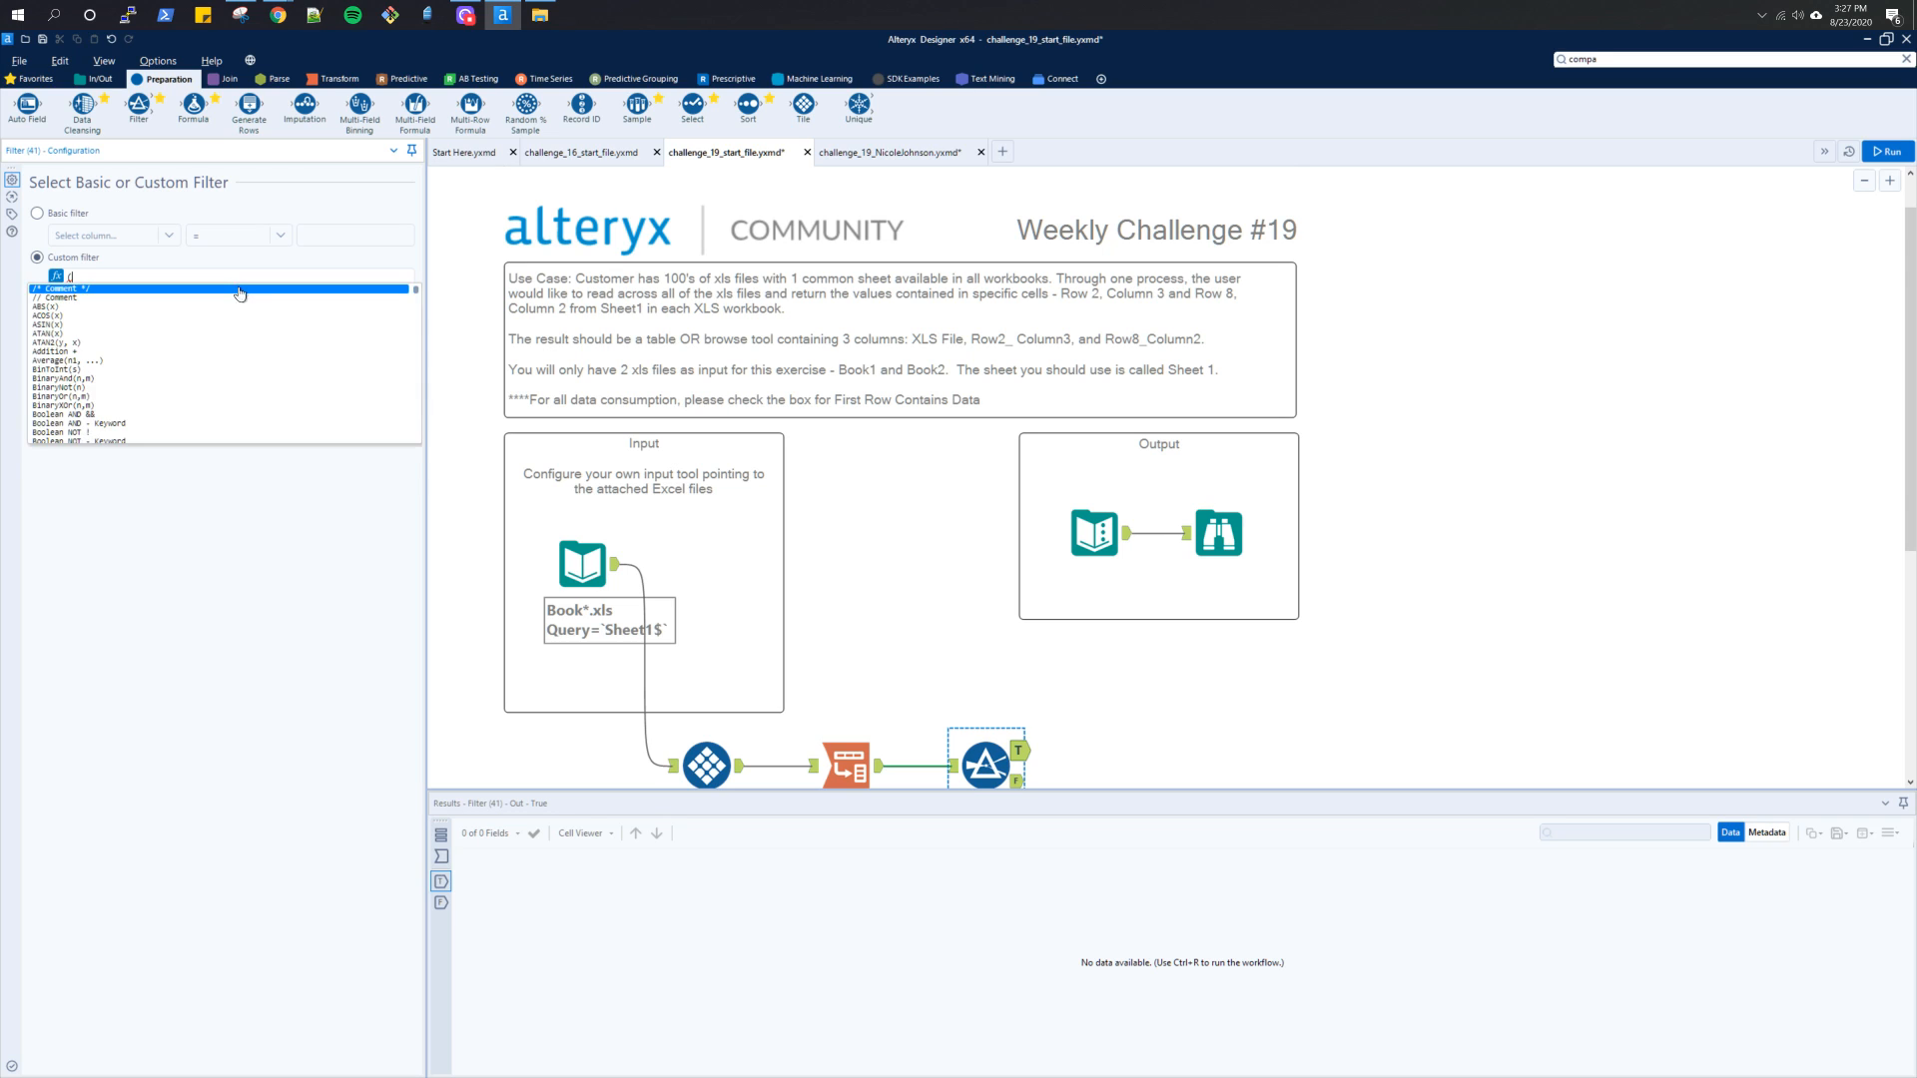
text([)
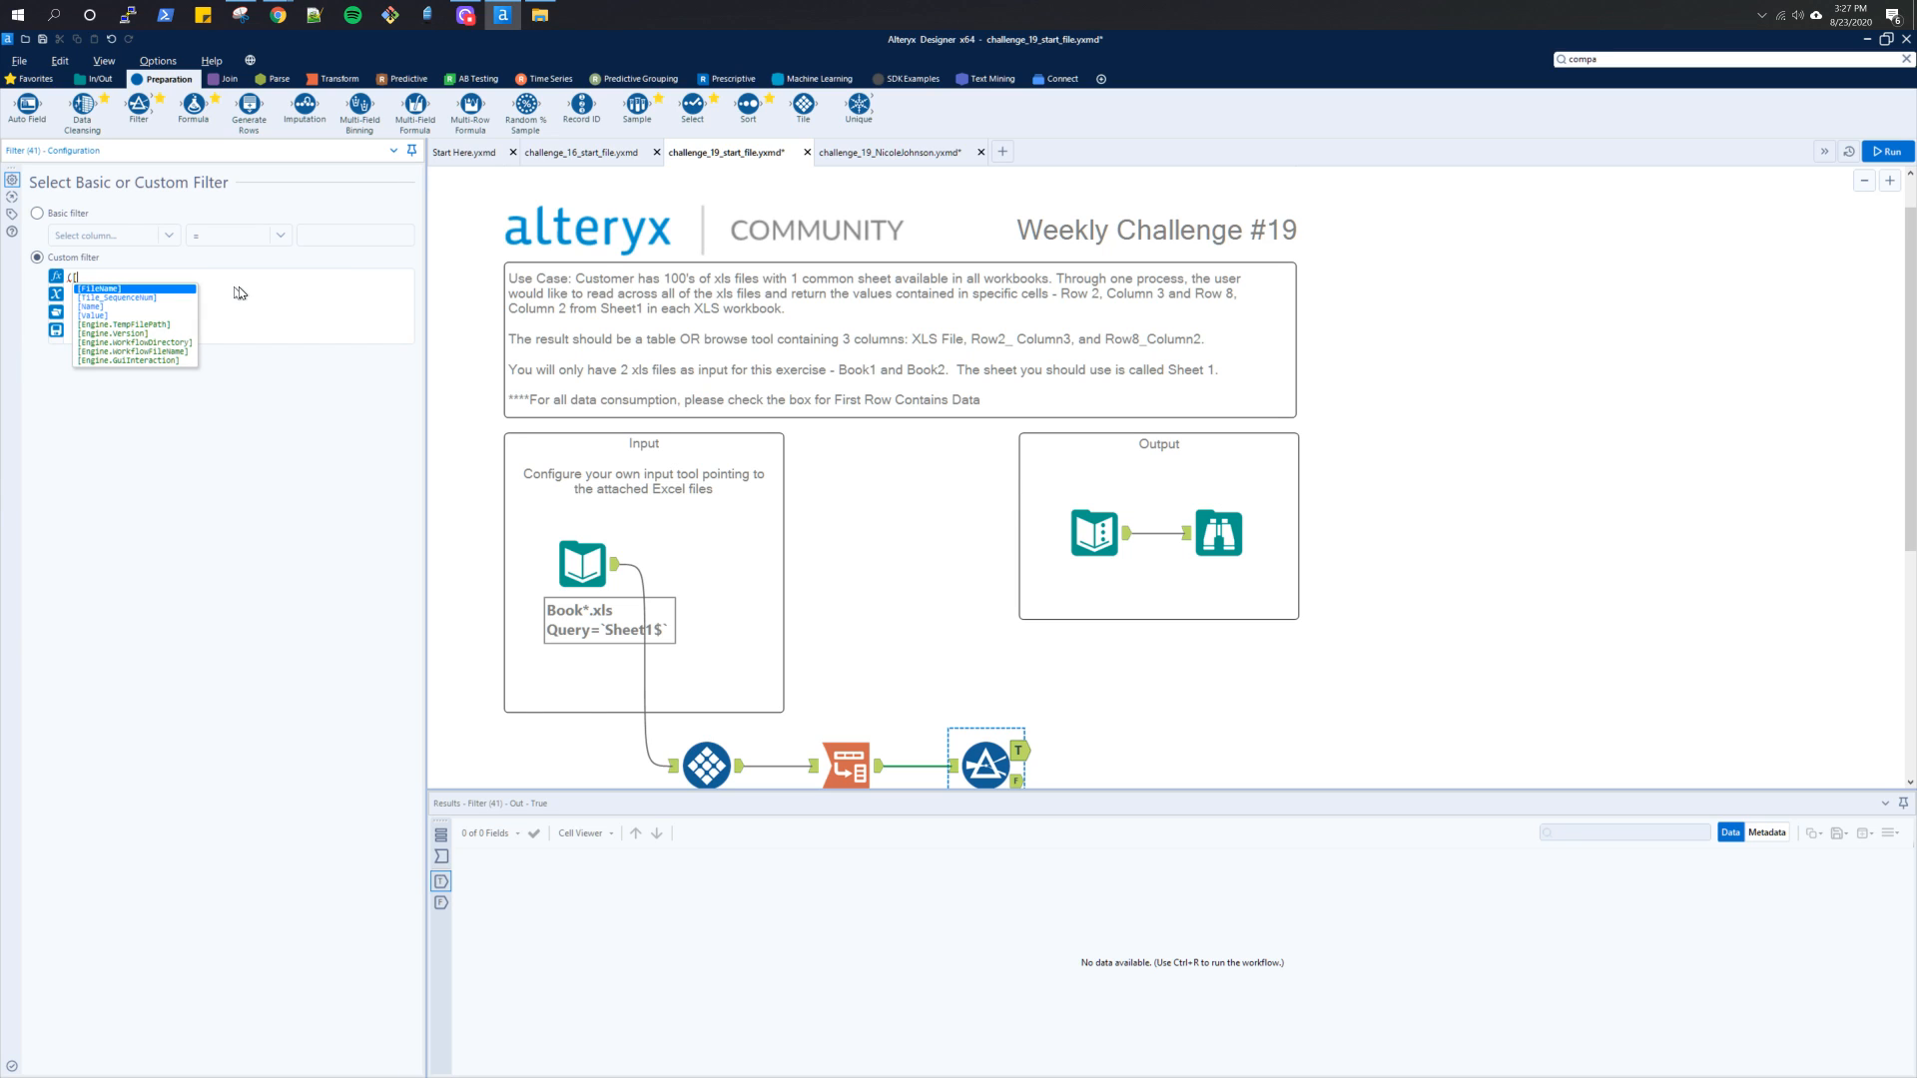
click(950, 766)
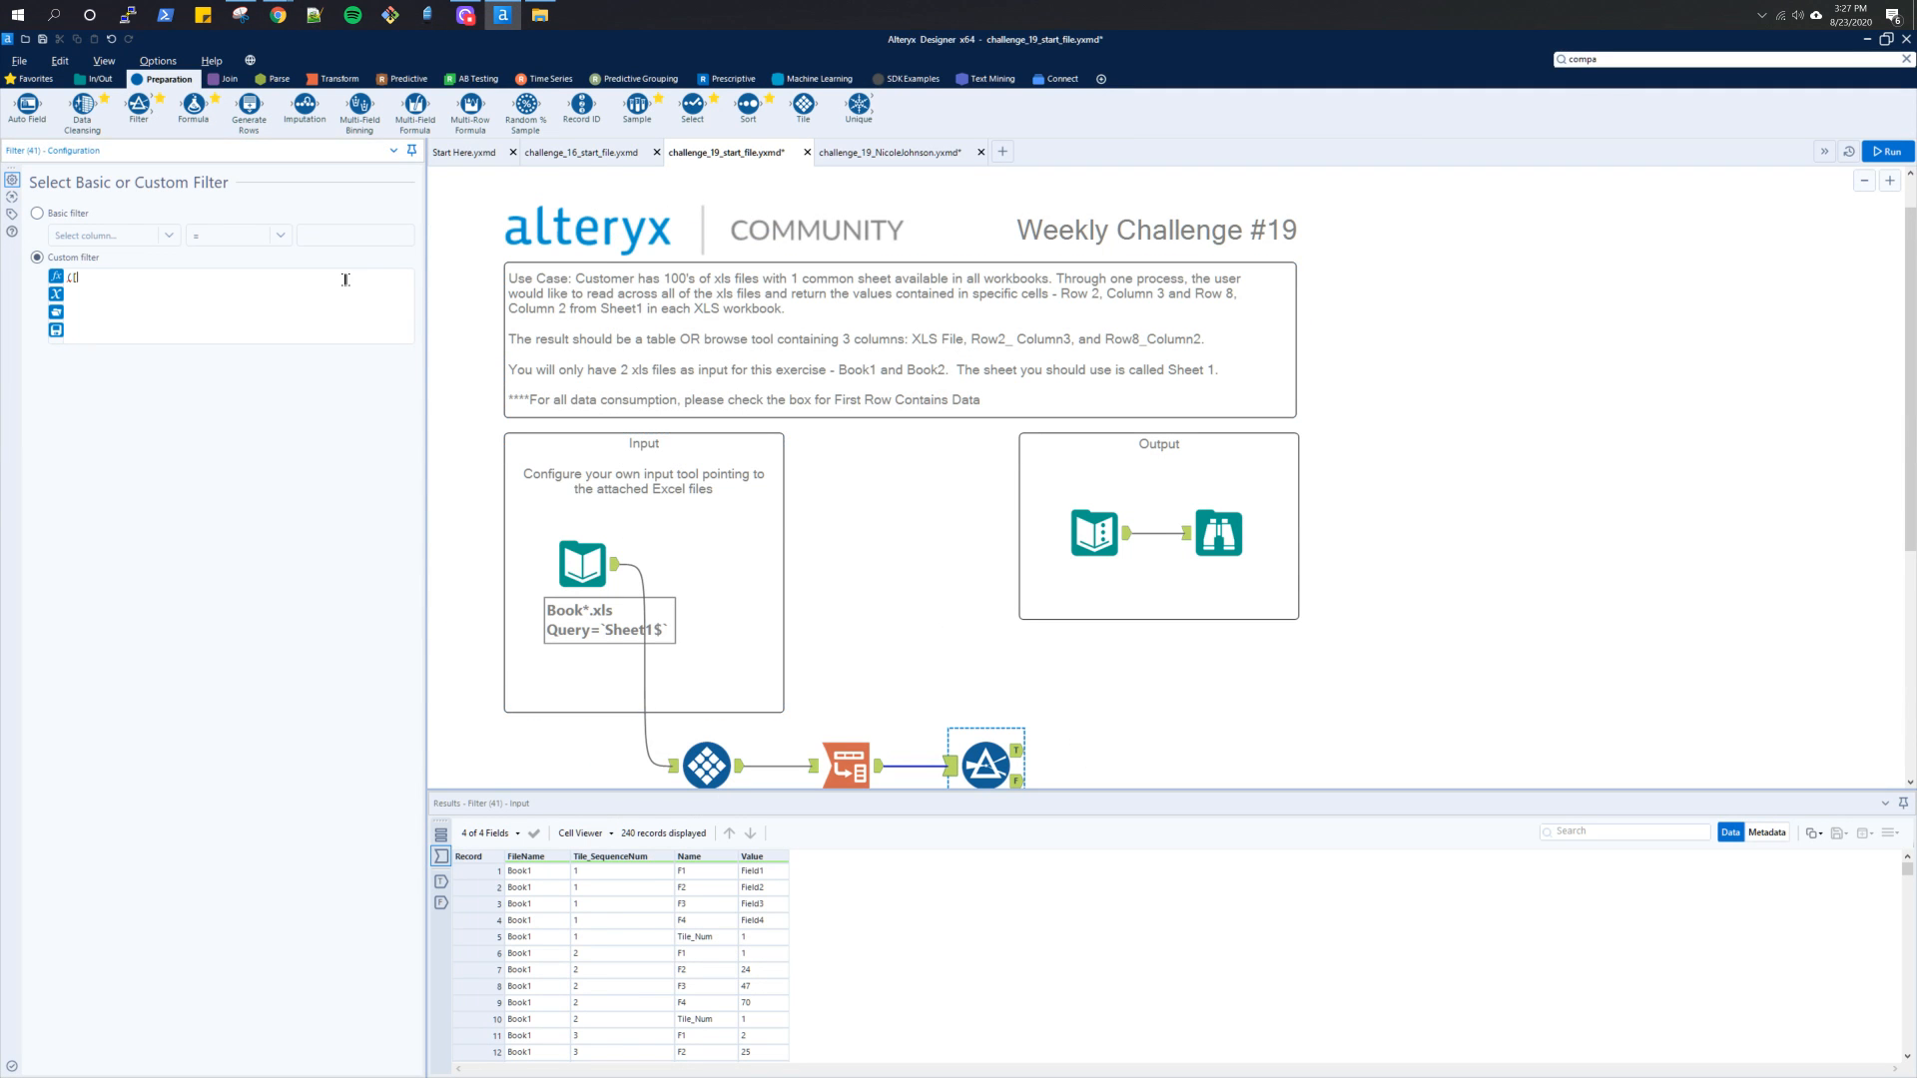
Complete the first filter condition as ([Tile_SequenceNum] = 2 AND [Name] = "F2") and follow it with OR
text(t)
key(Return)
text(= 2 AND)
text([N)
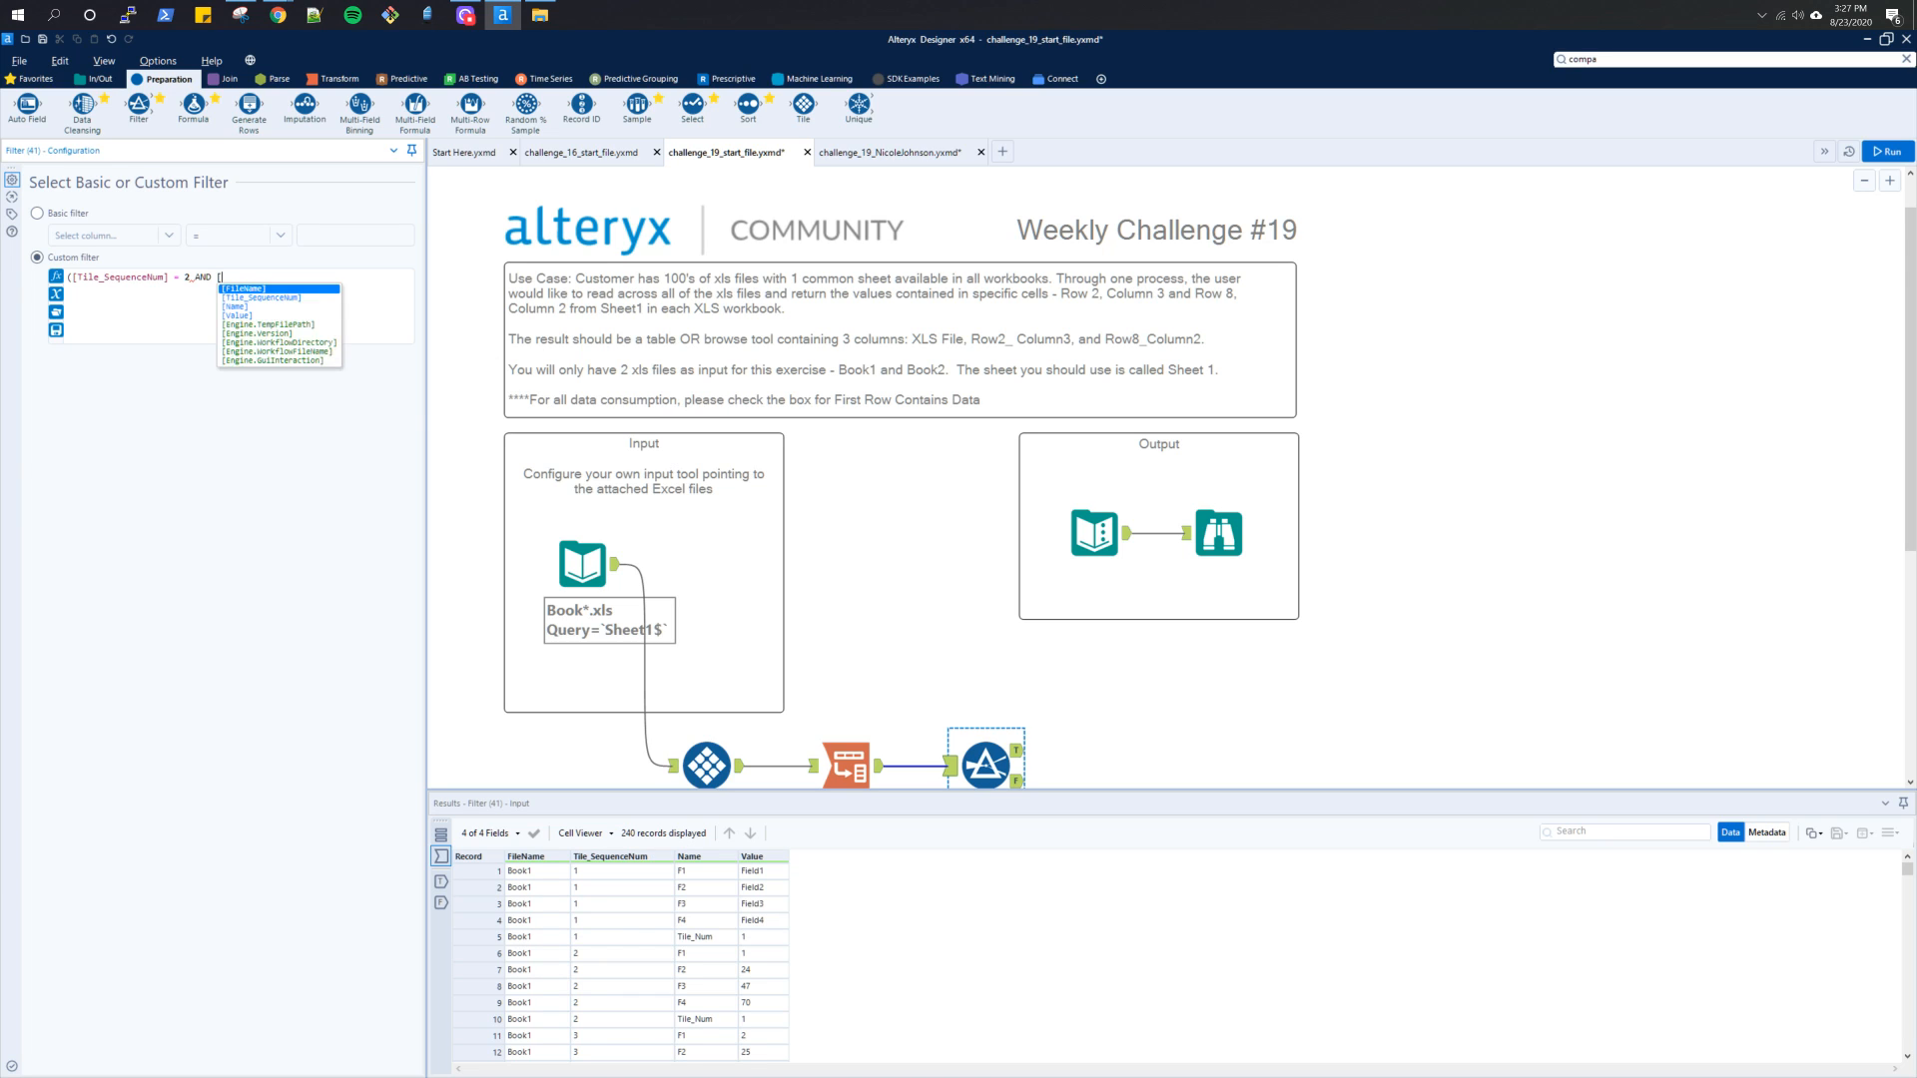
key(Return)
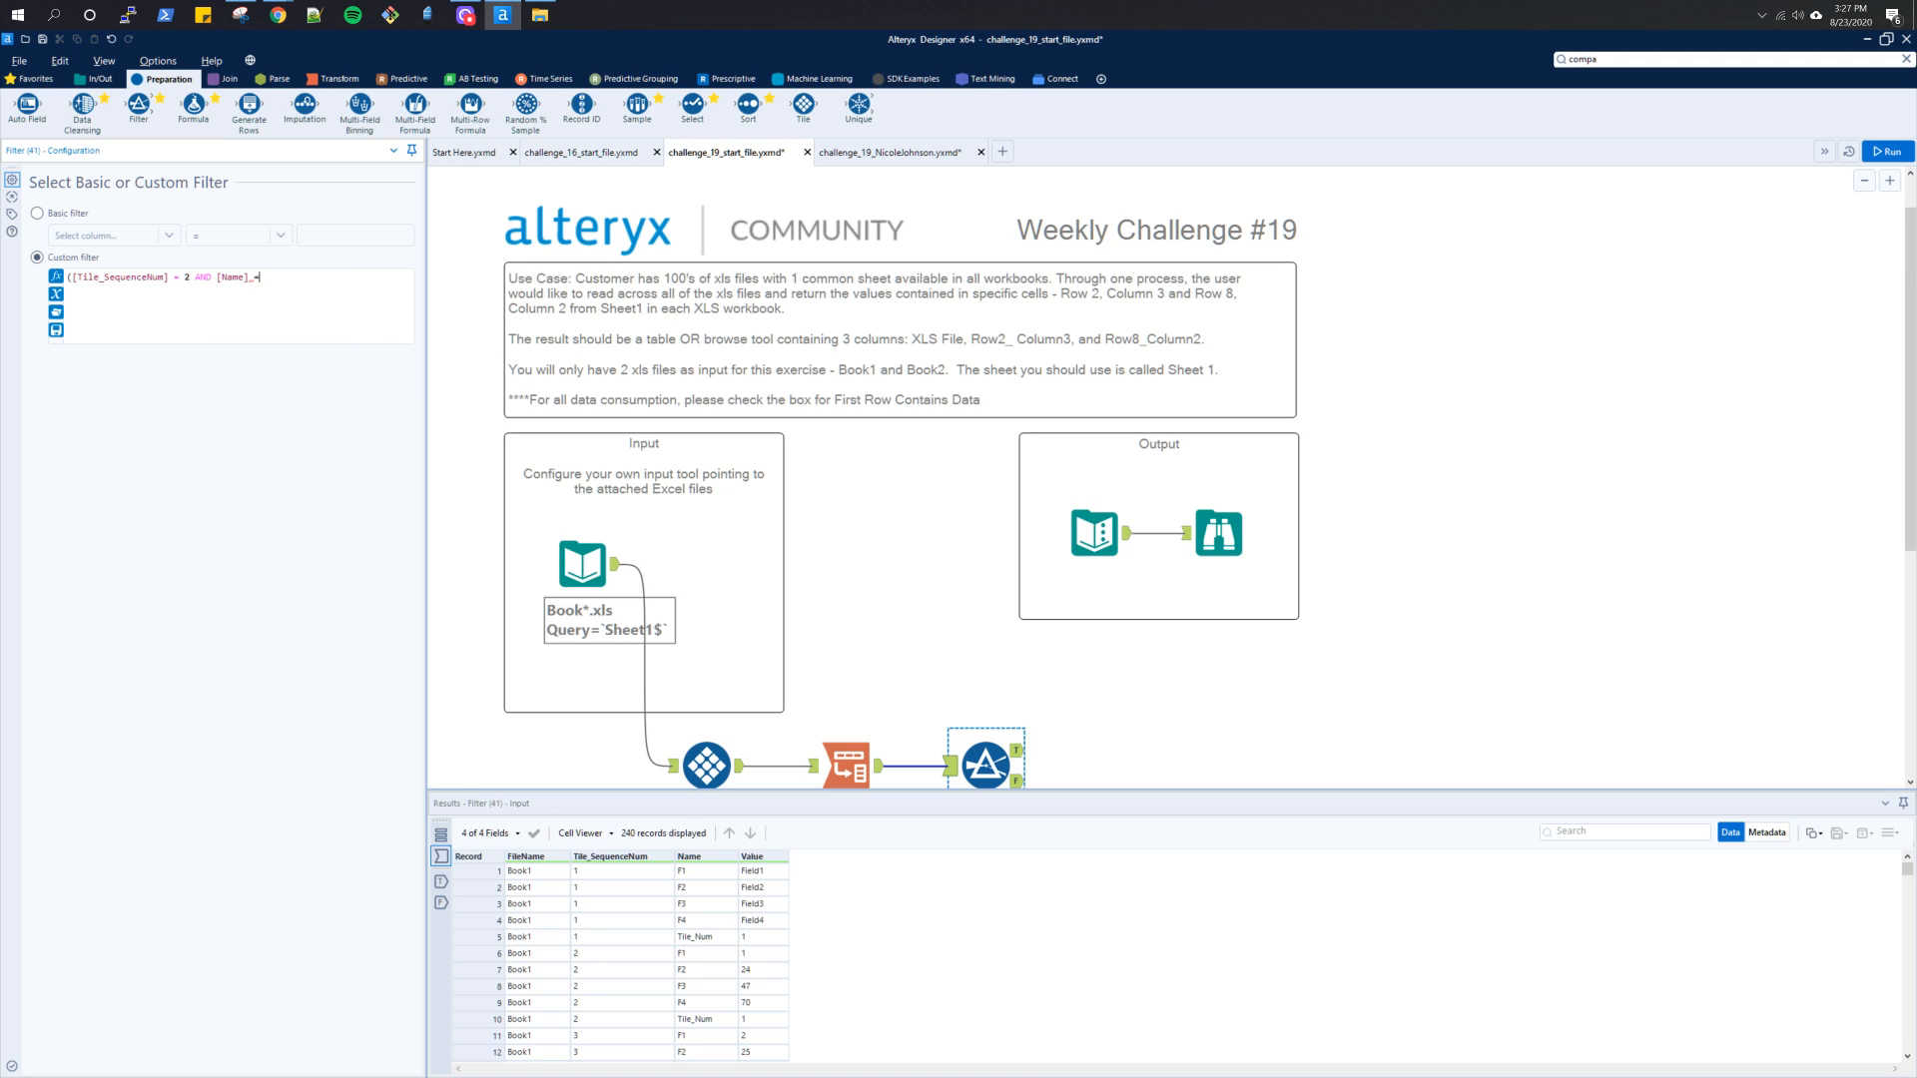
text(= "f)
key(BackSpace)
text(F2") OR)
Duplicate the condition as ([Tile_SequenceNum] = 8 AND [Name] = "F2") on the second line, and change the first condition's name to "F3"
key(ctrl+a)
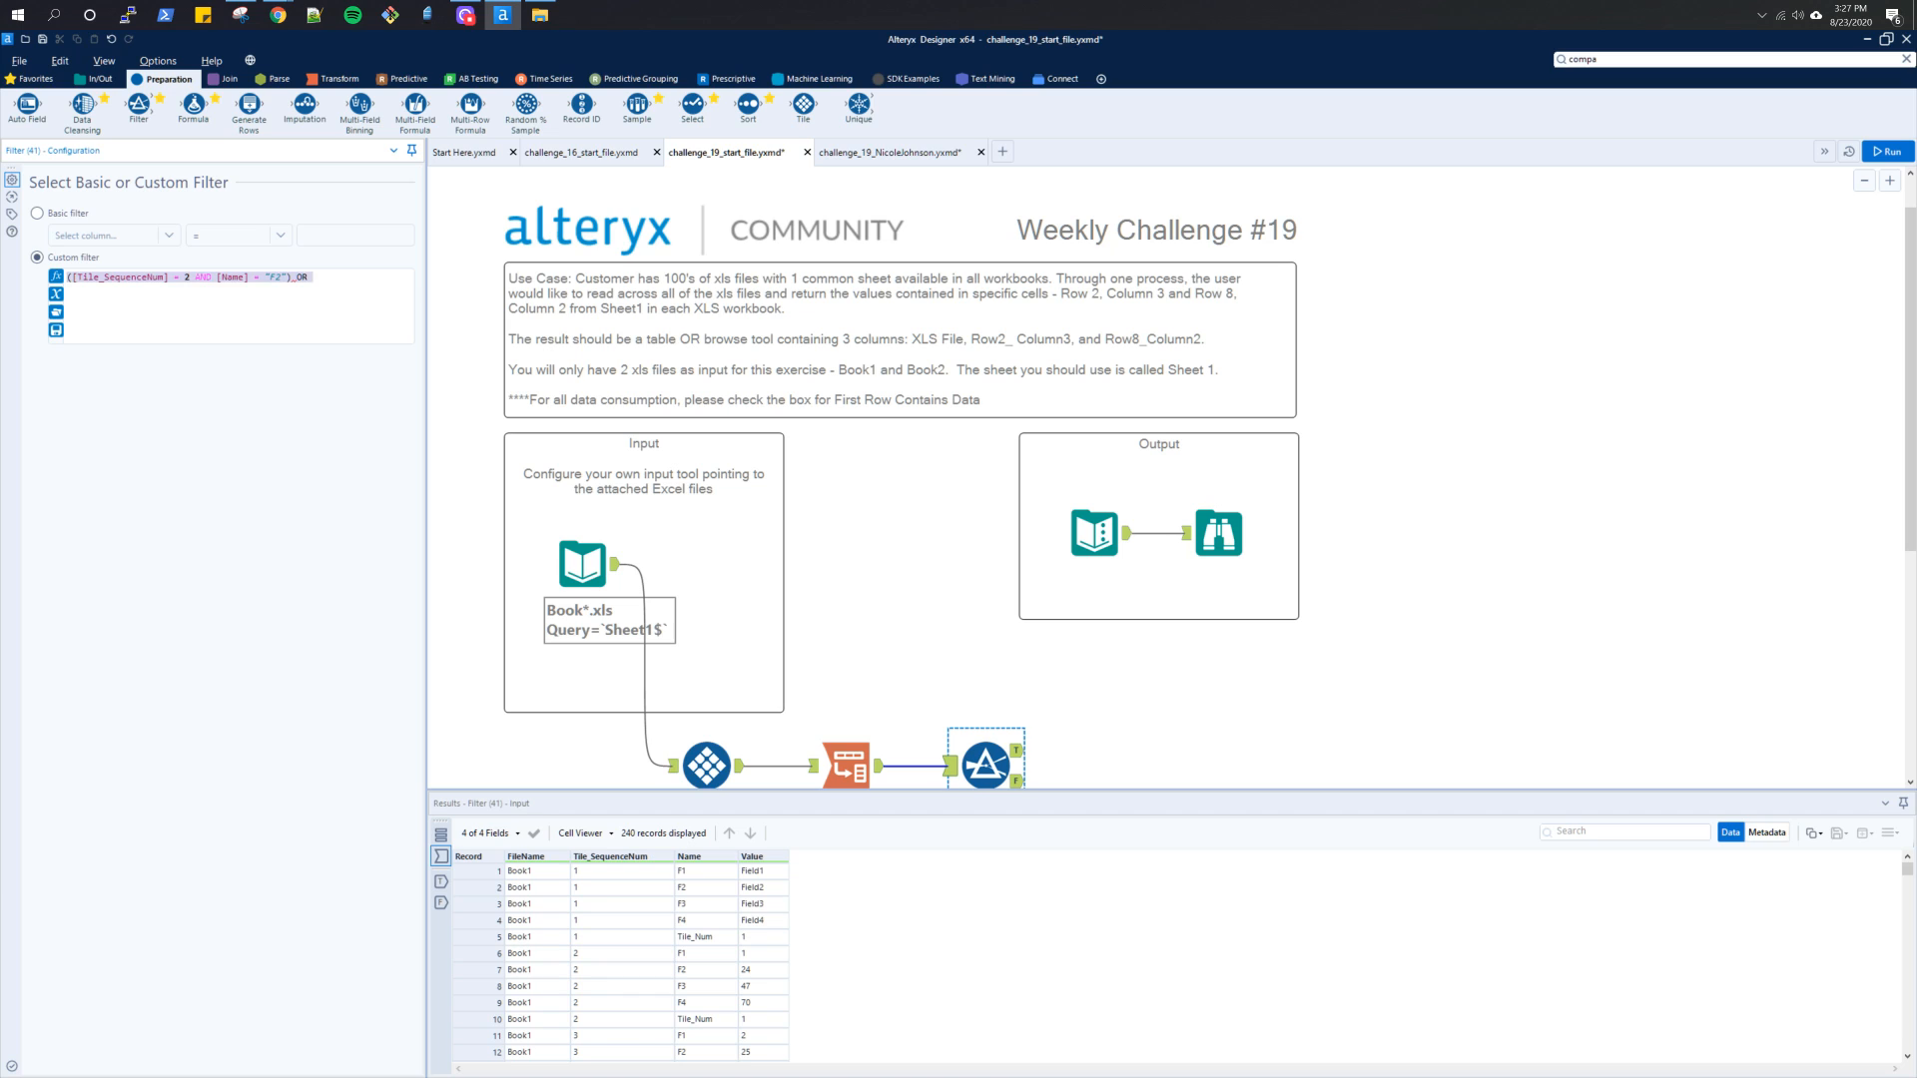
key(ctrl+c)
key(Down)
key(ctrl+v)
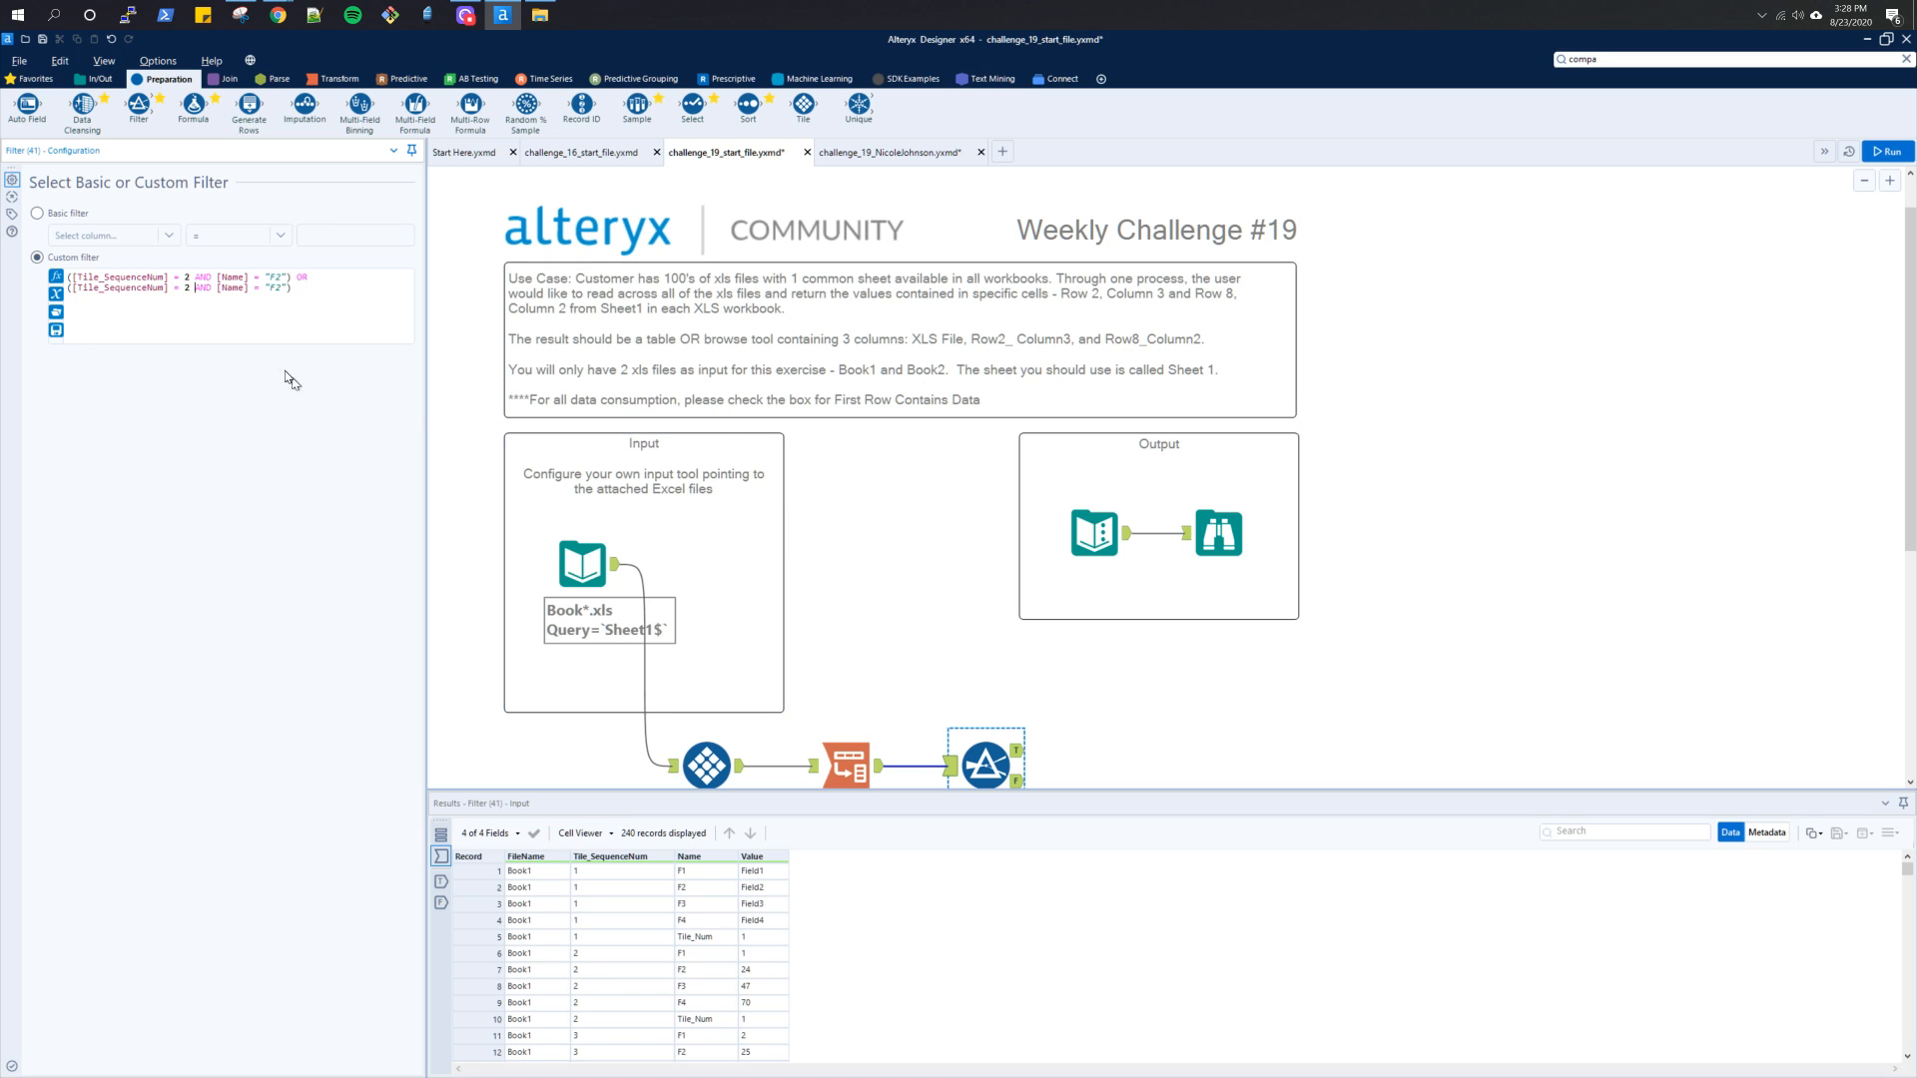
click(191, 289)
key(BackSpace)
text(8)
Run the workflow to inspect the Filter's True output, and connect a Cross Tab tool to that output
click(1878, 155)
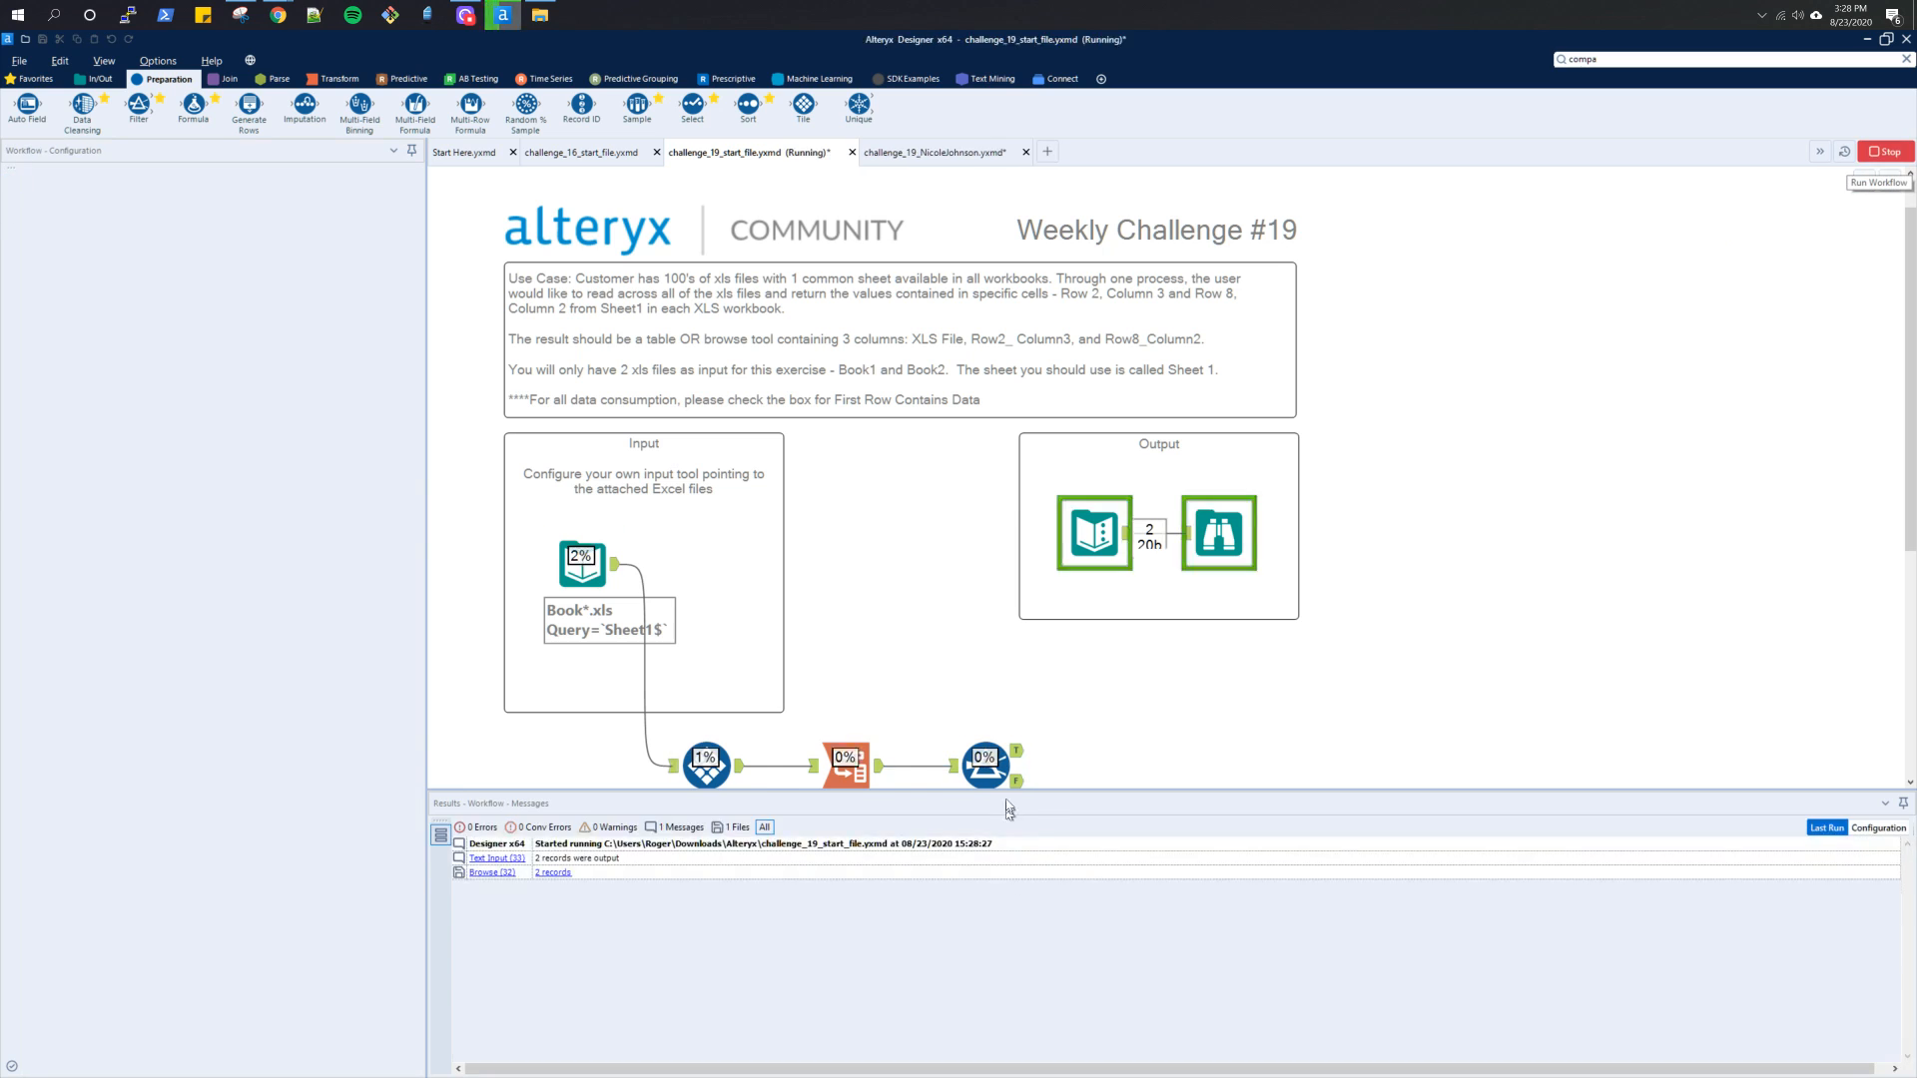
click(1016, 752)
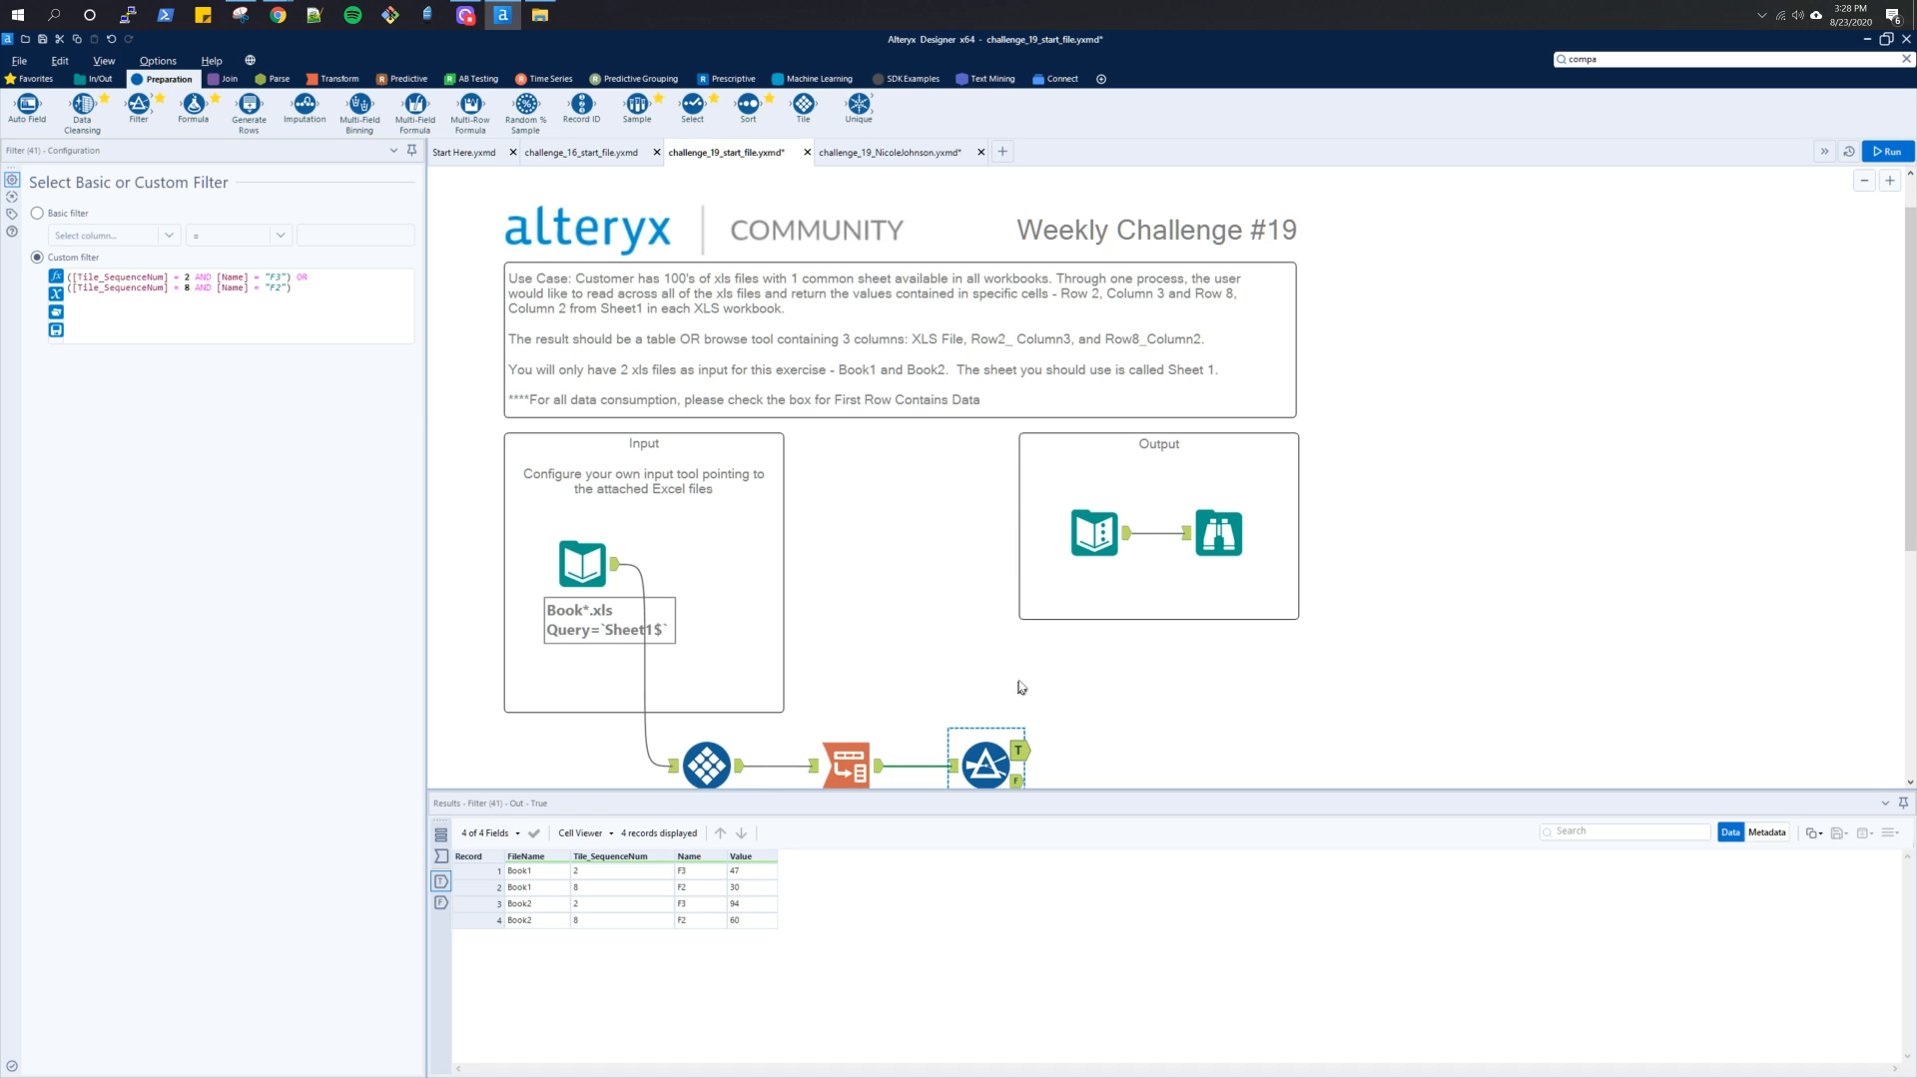
click(334, 79)
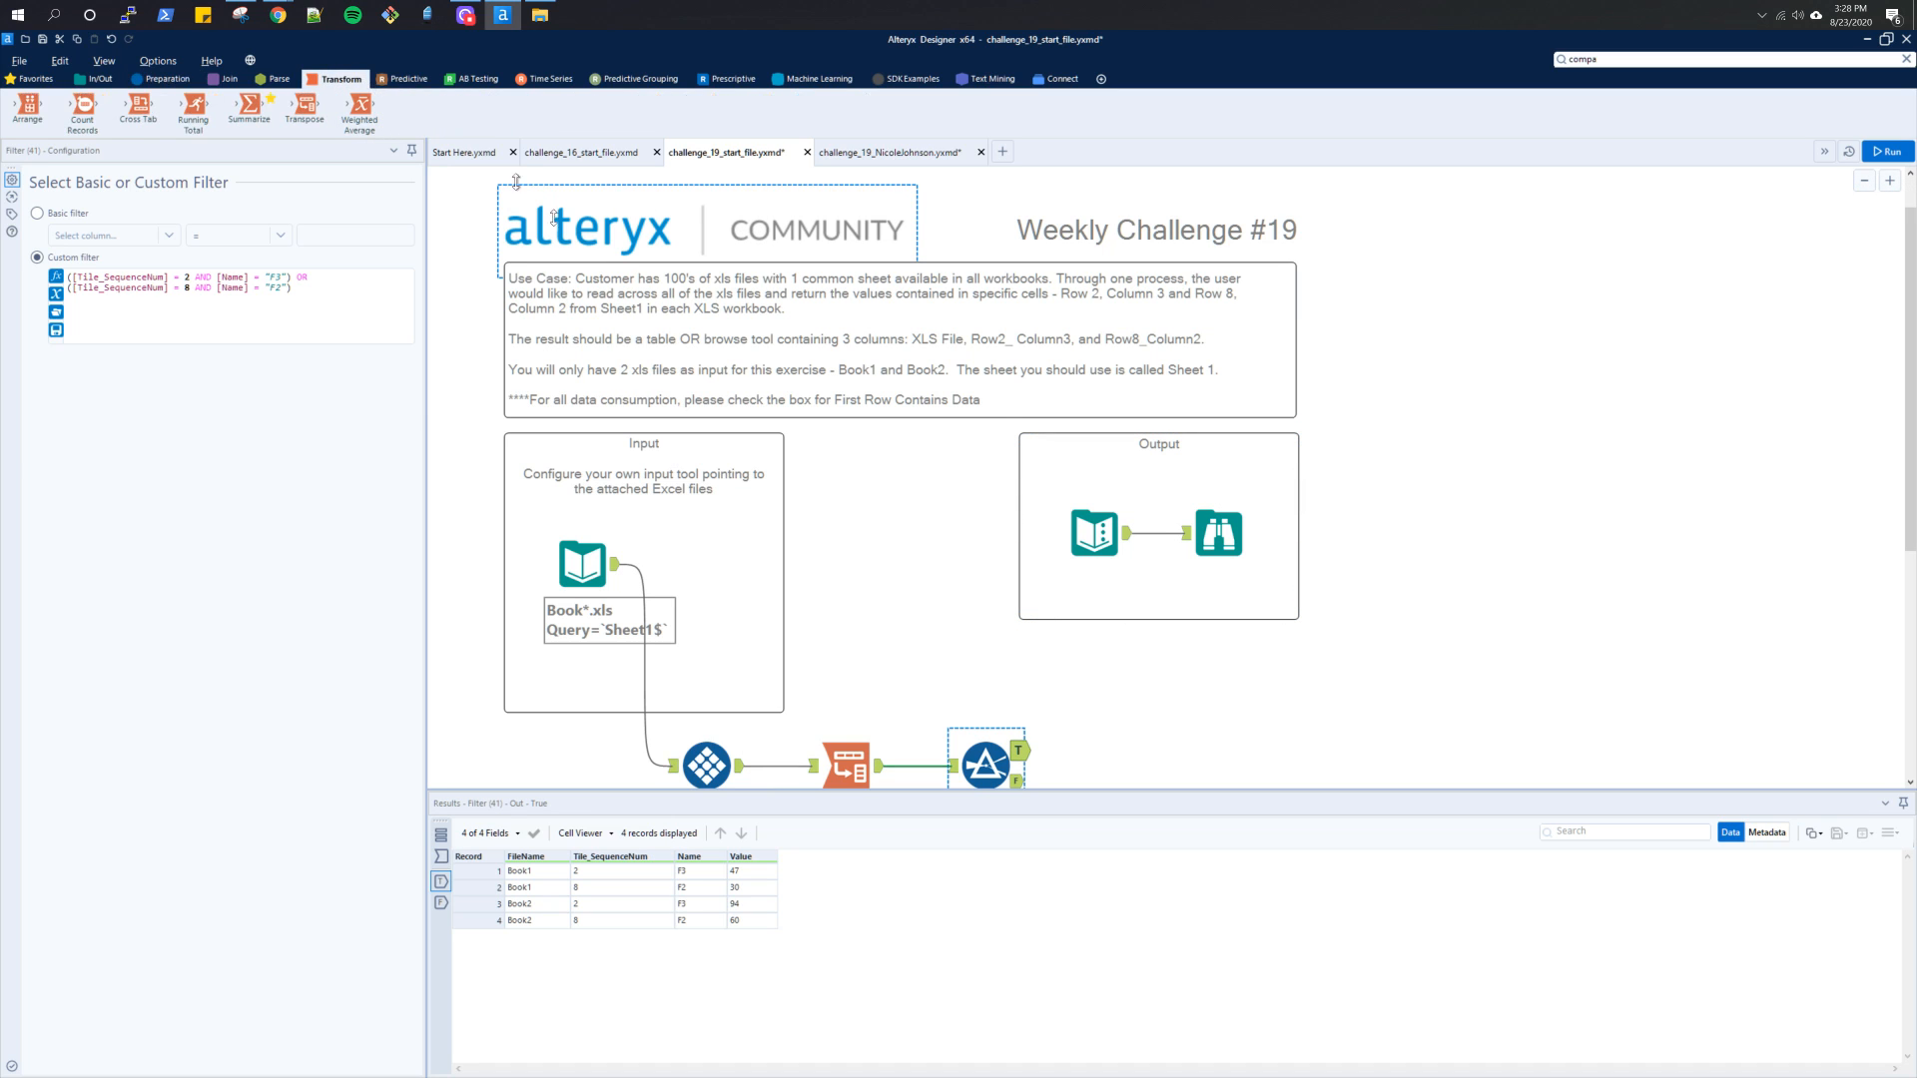
scroll(1212, 706, down, 3)
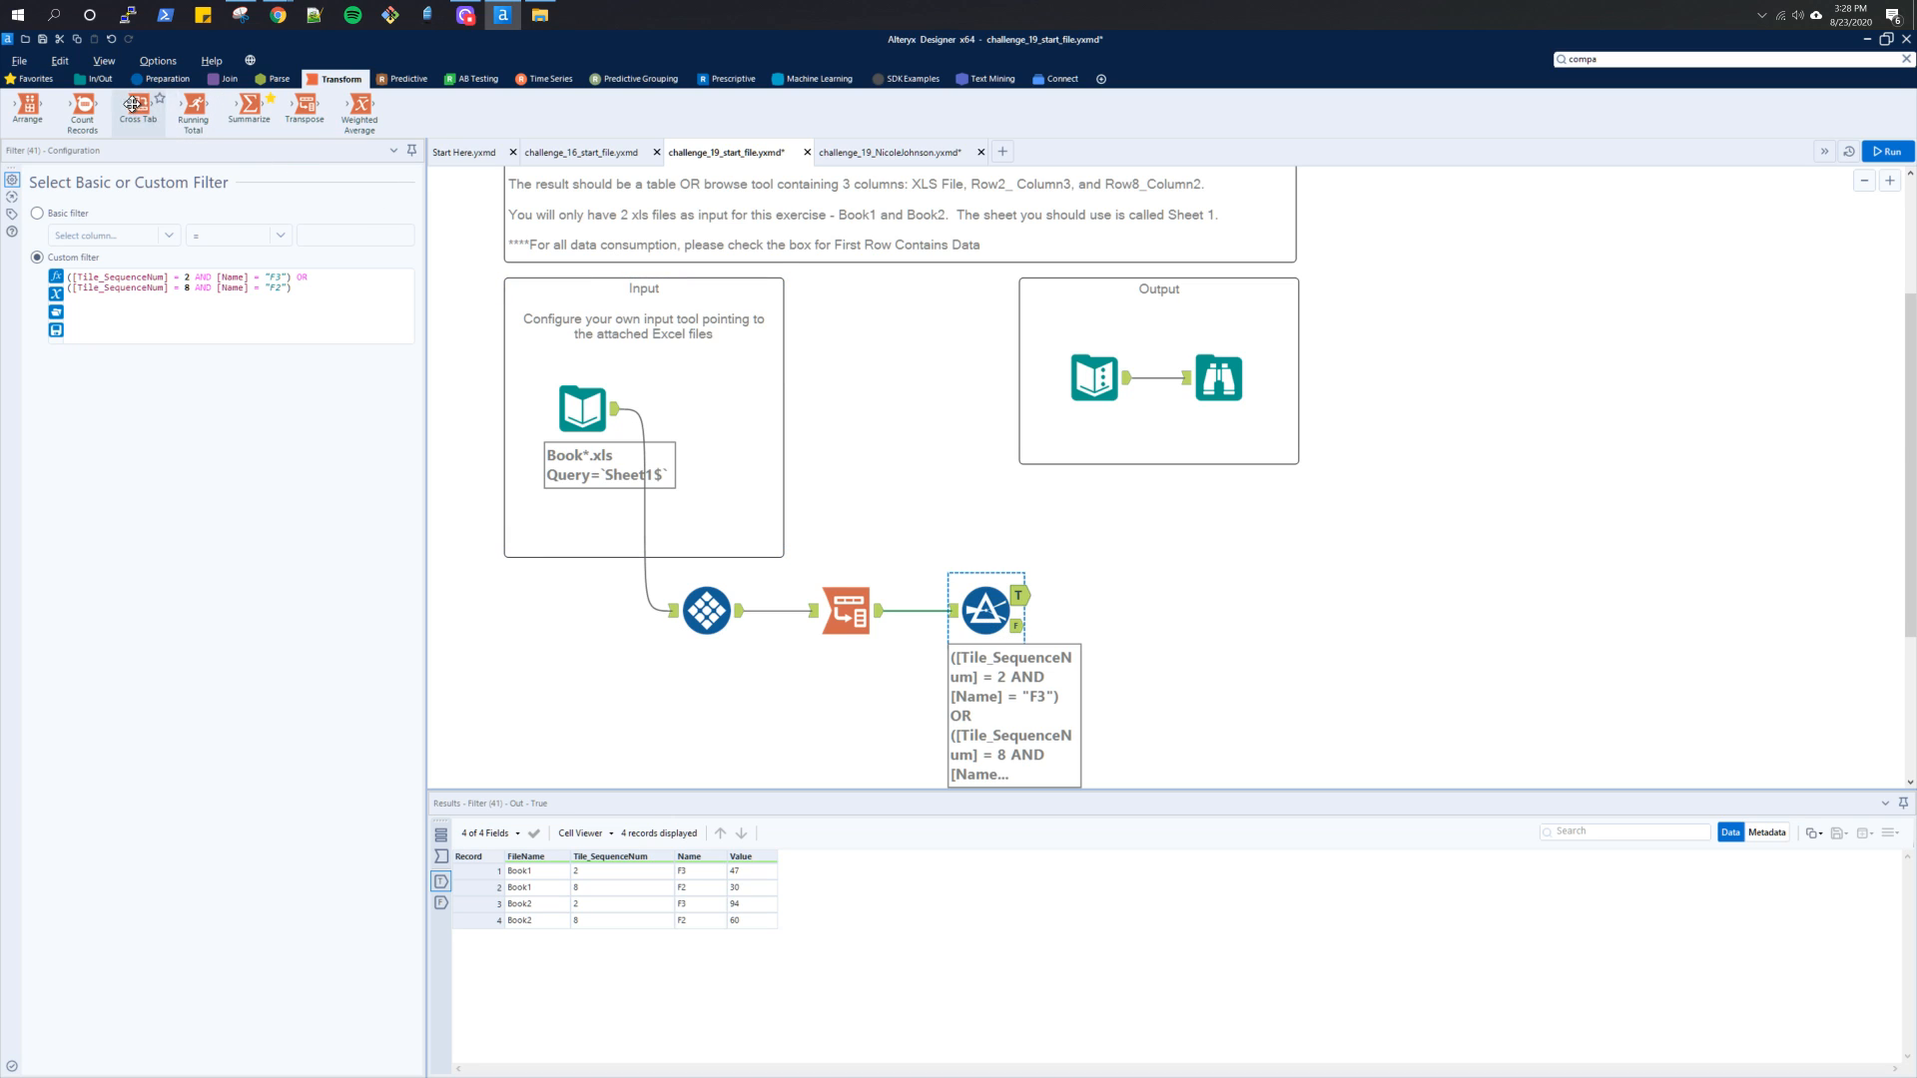
drag(140, 107, 1122, 593)
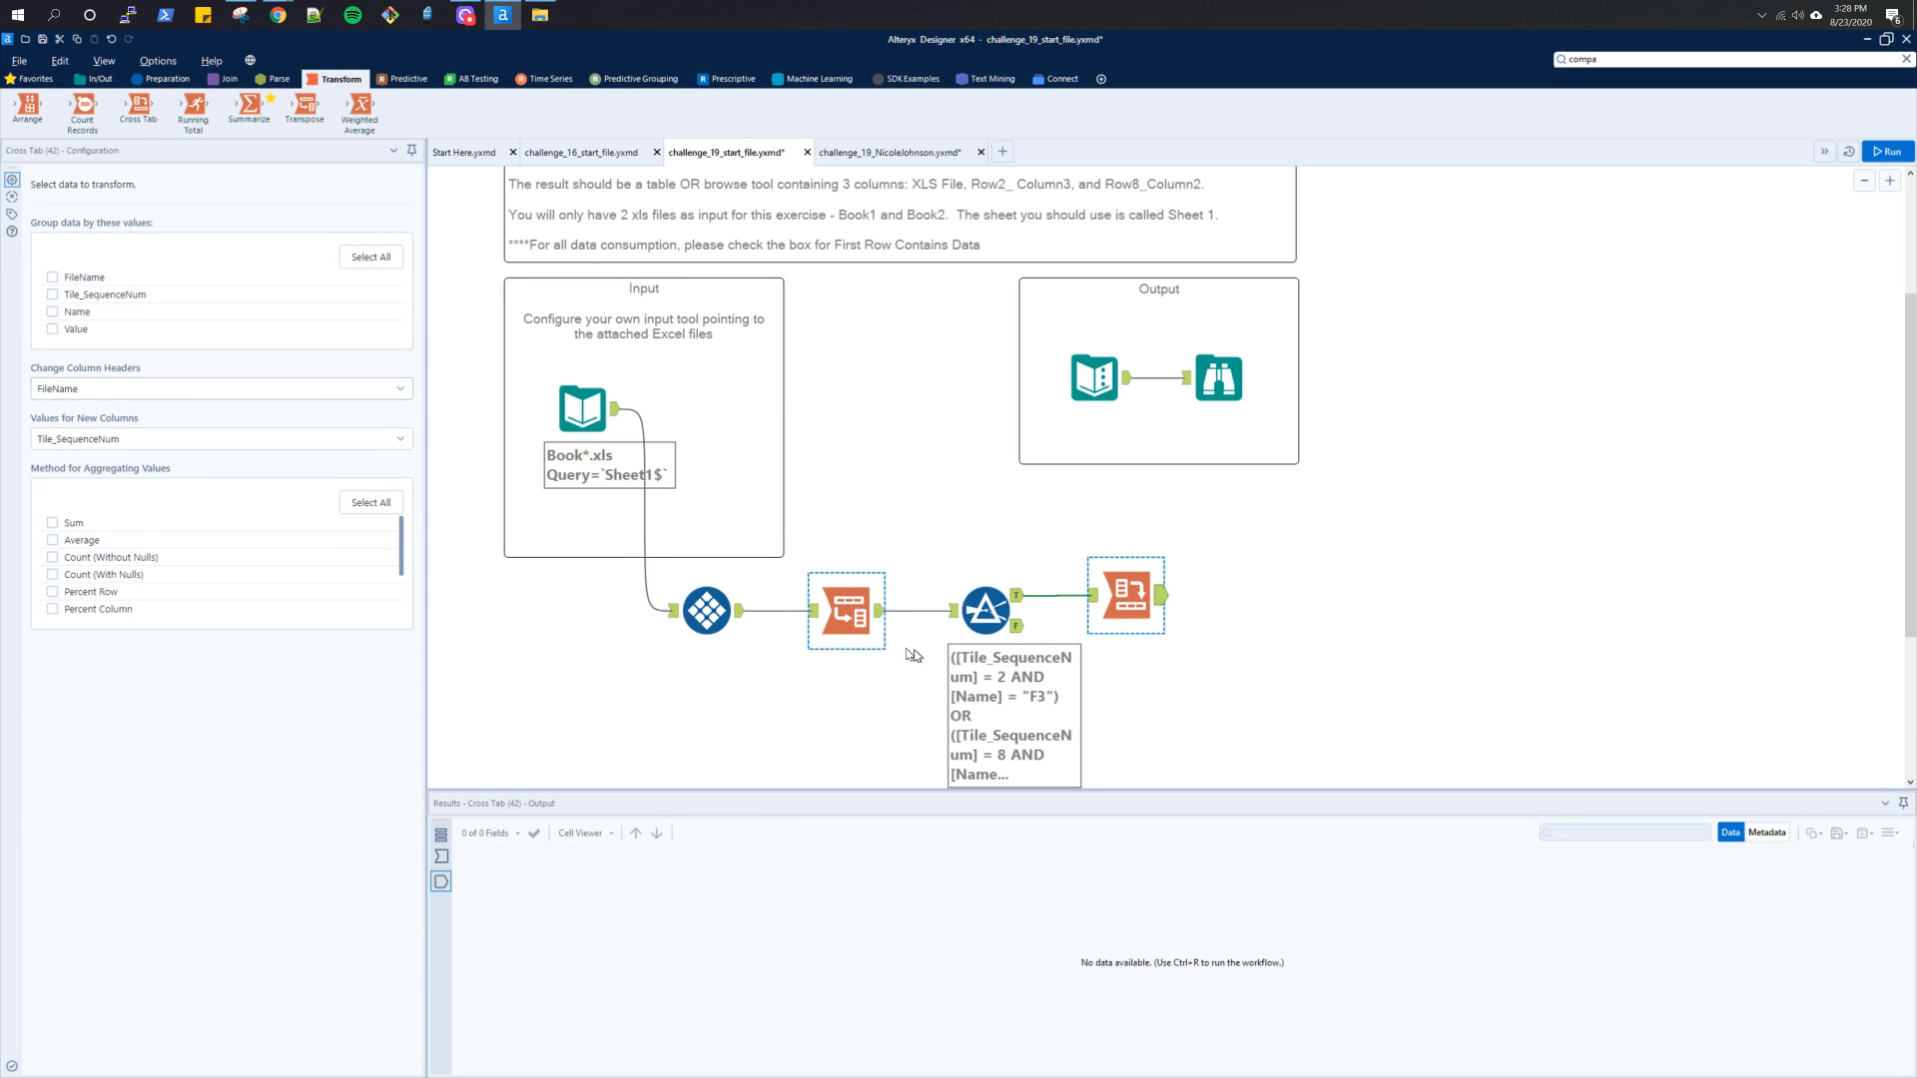
Group the Cross Tab by FileName with Tile_SequenceNum as column headers and Name as new column values, and run the workflow
click(1020, 589)
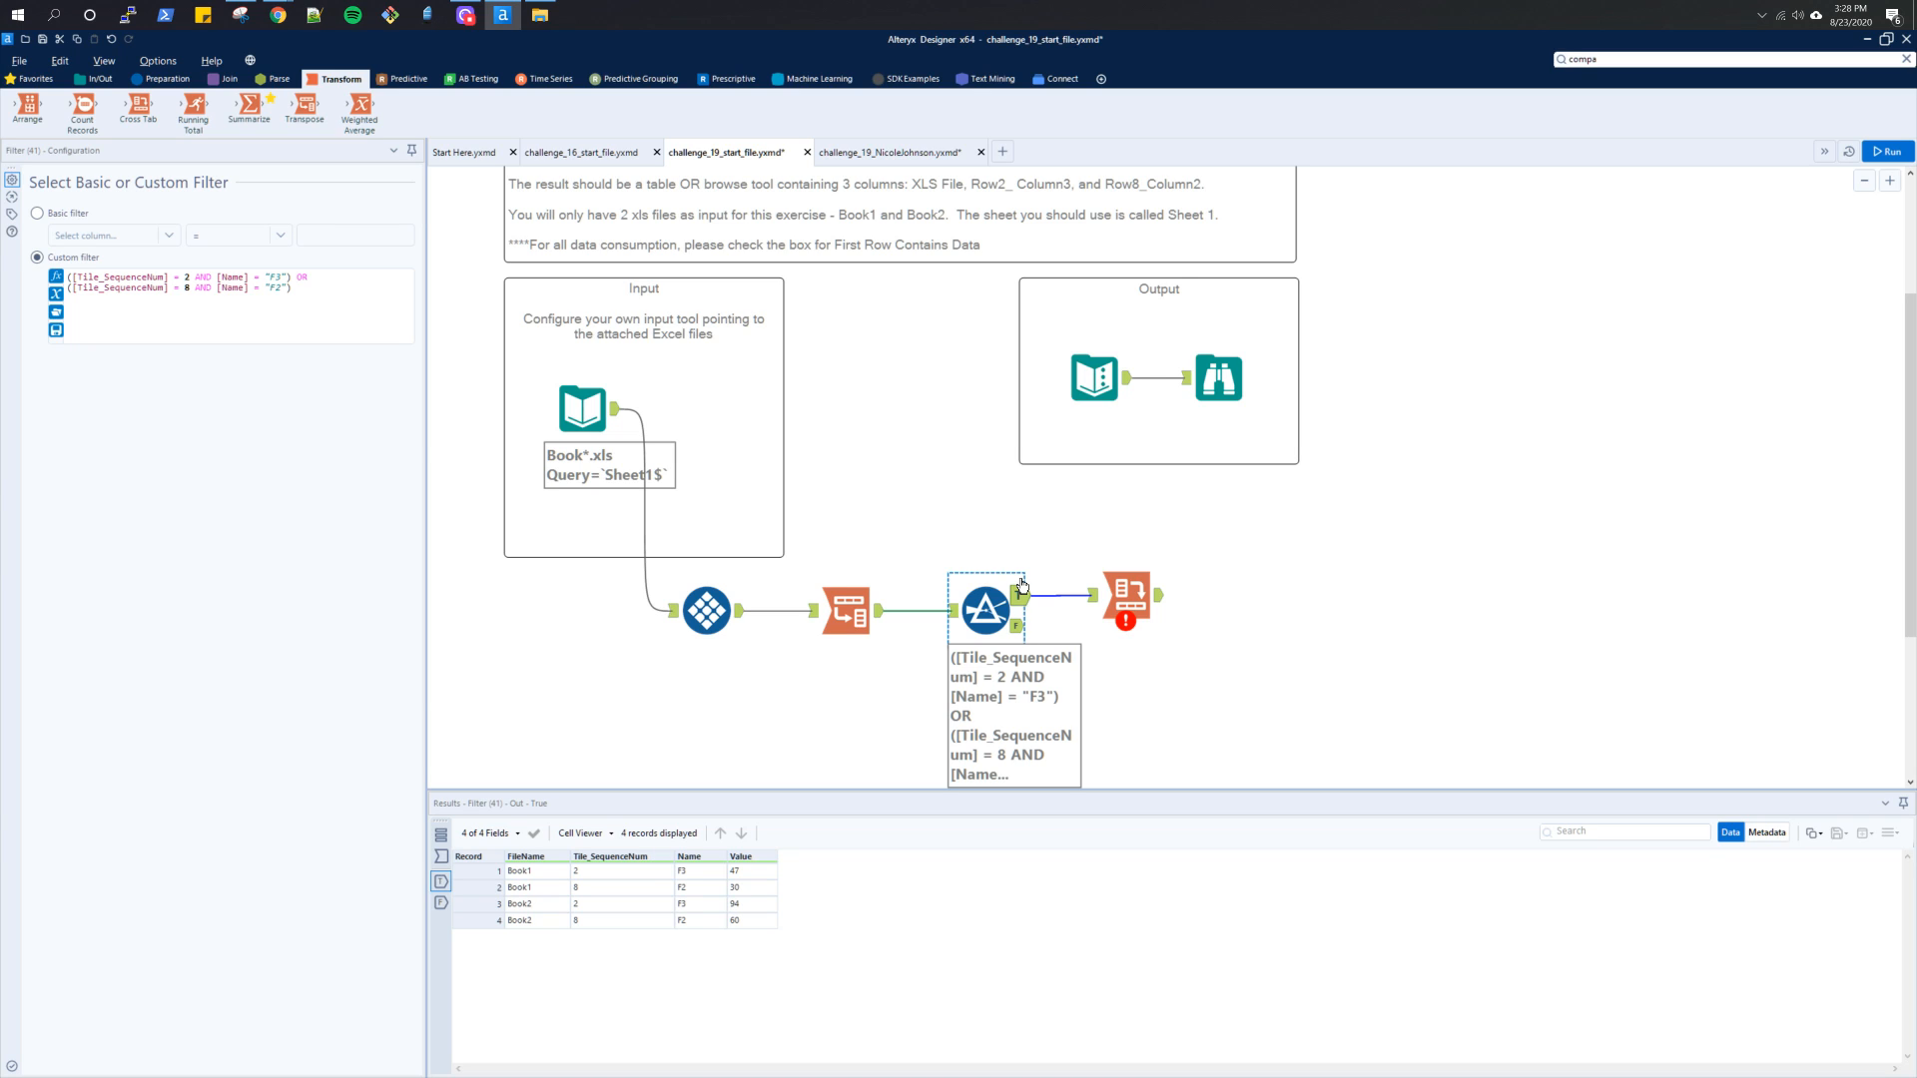
click(1126, 594)
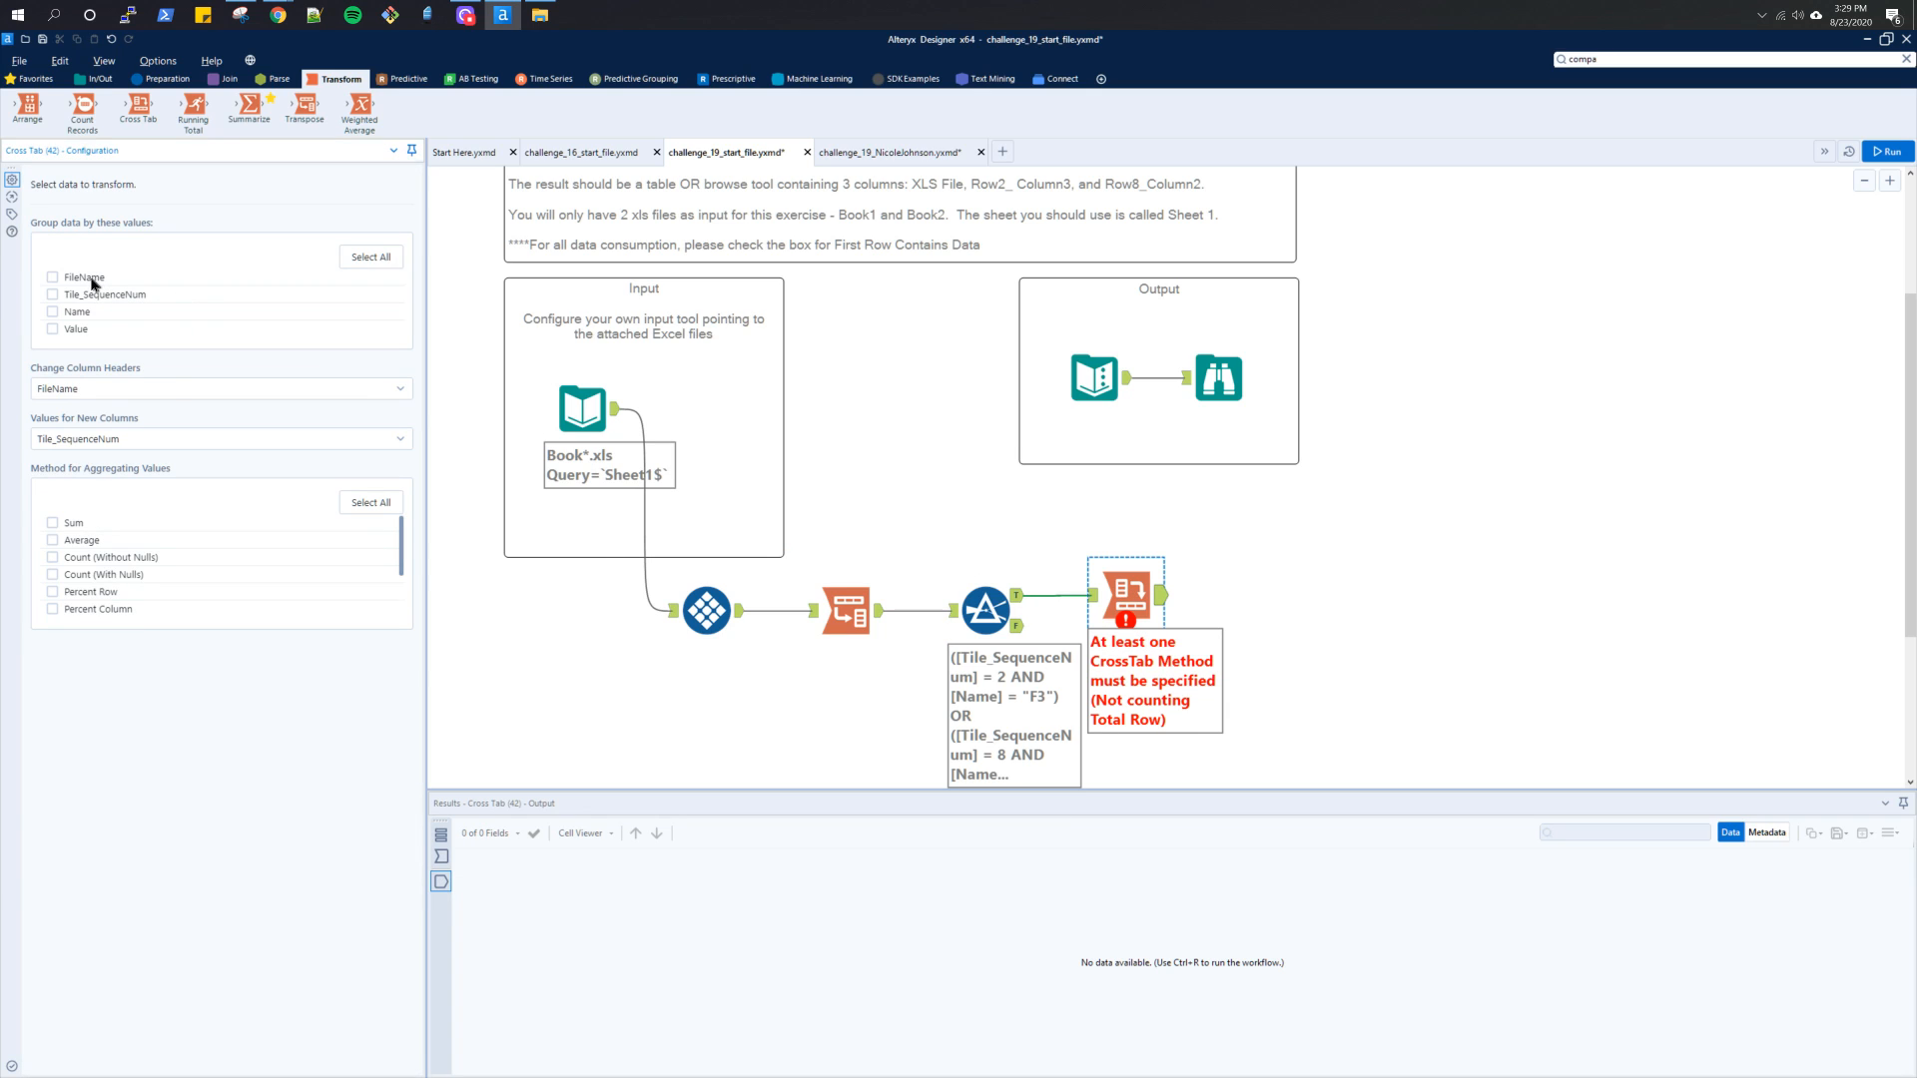
click(92, 281)
click(58, 393)
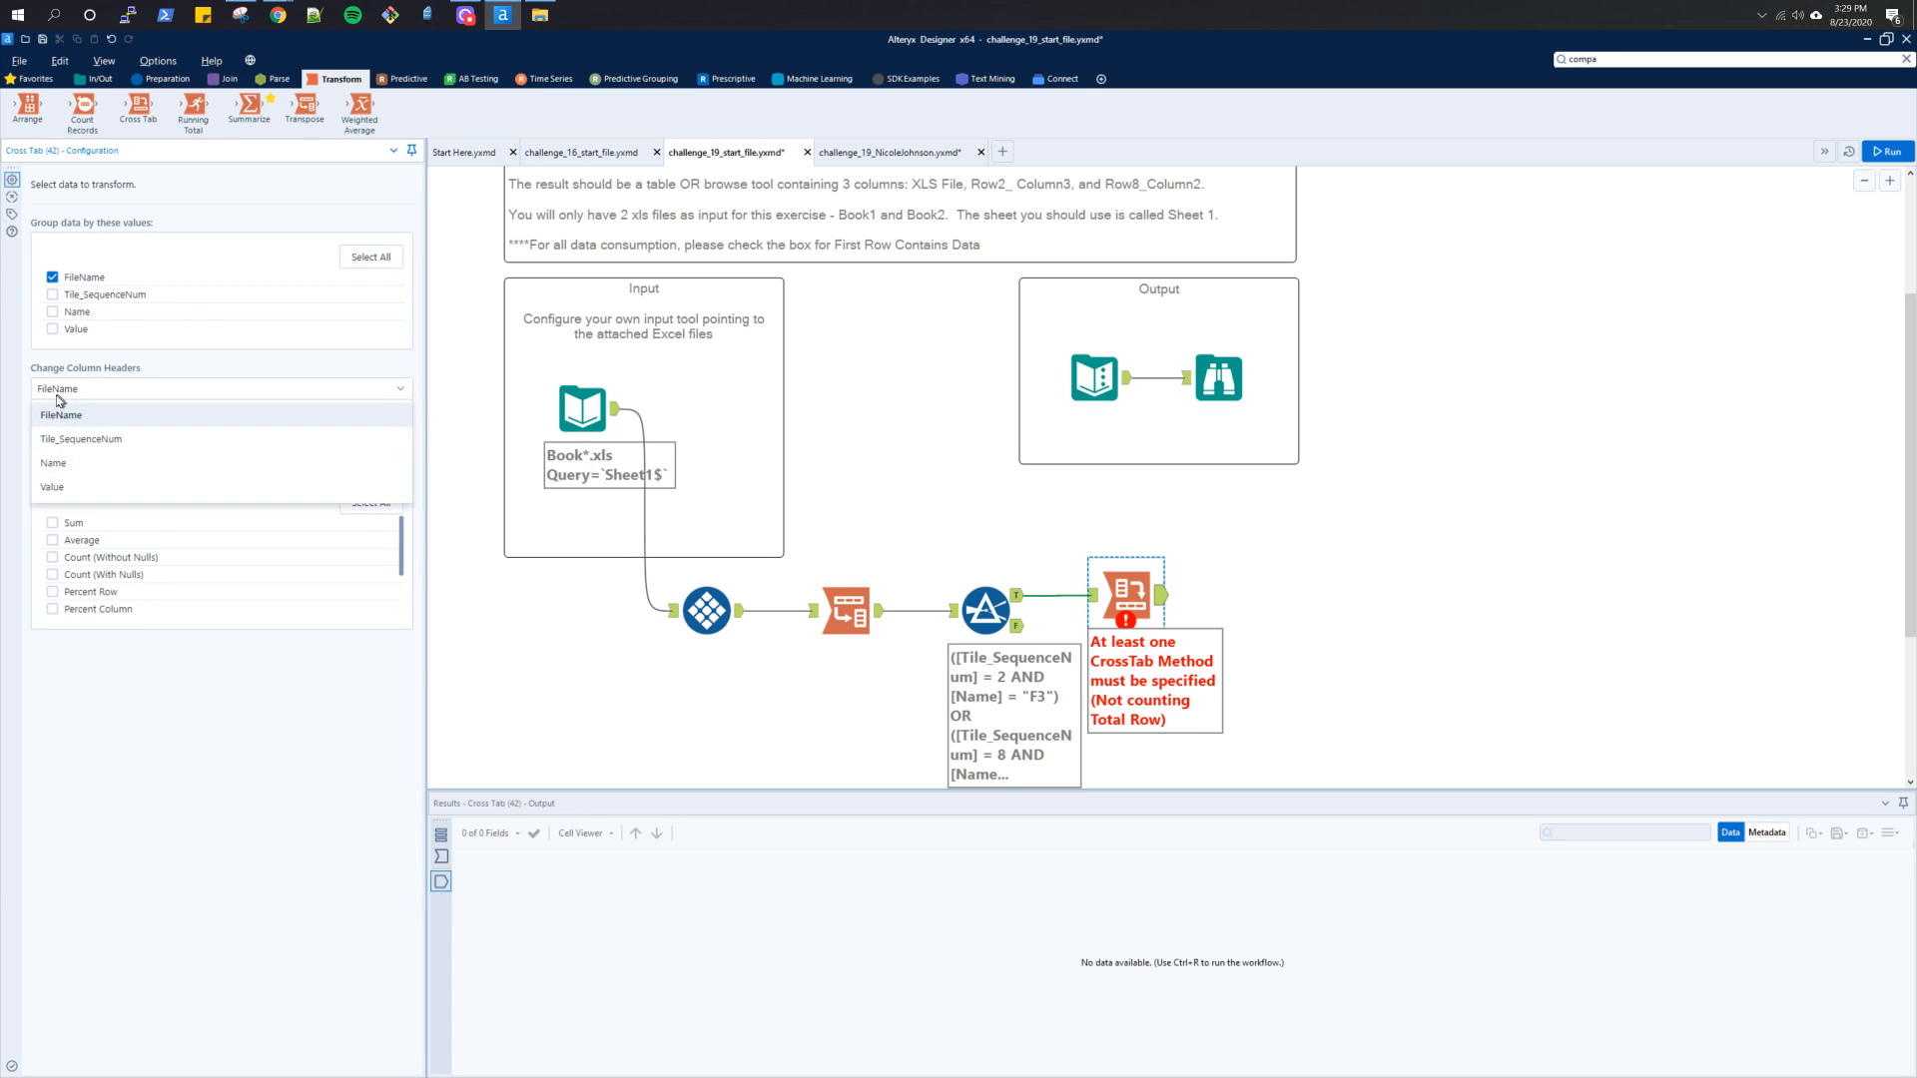
click(63, 444)
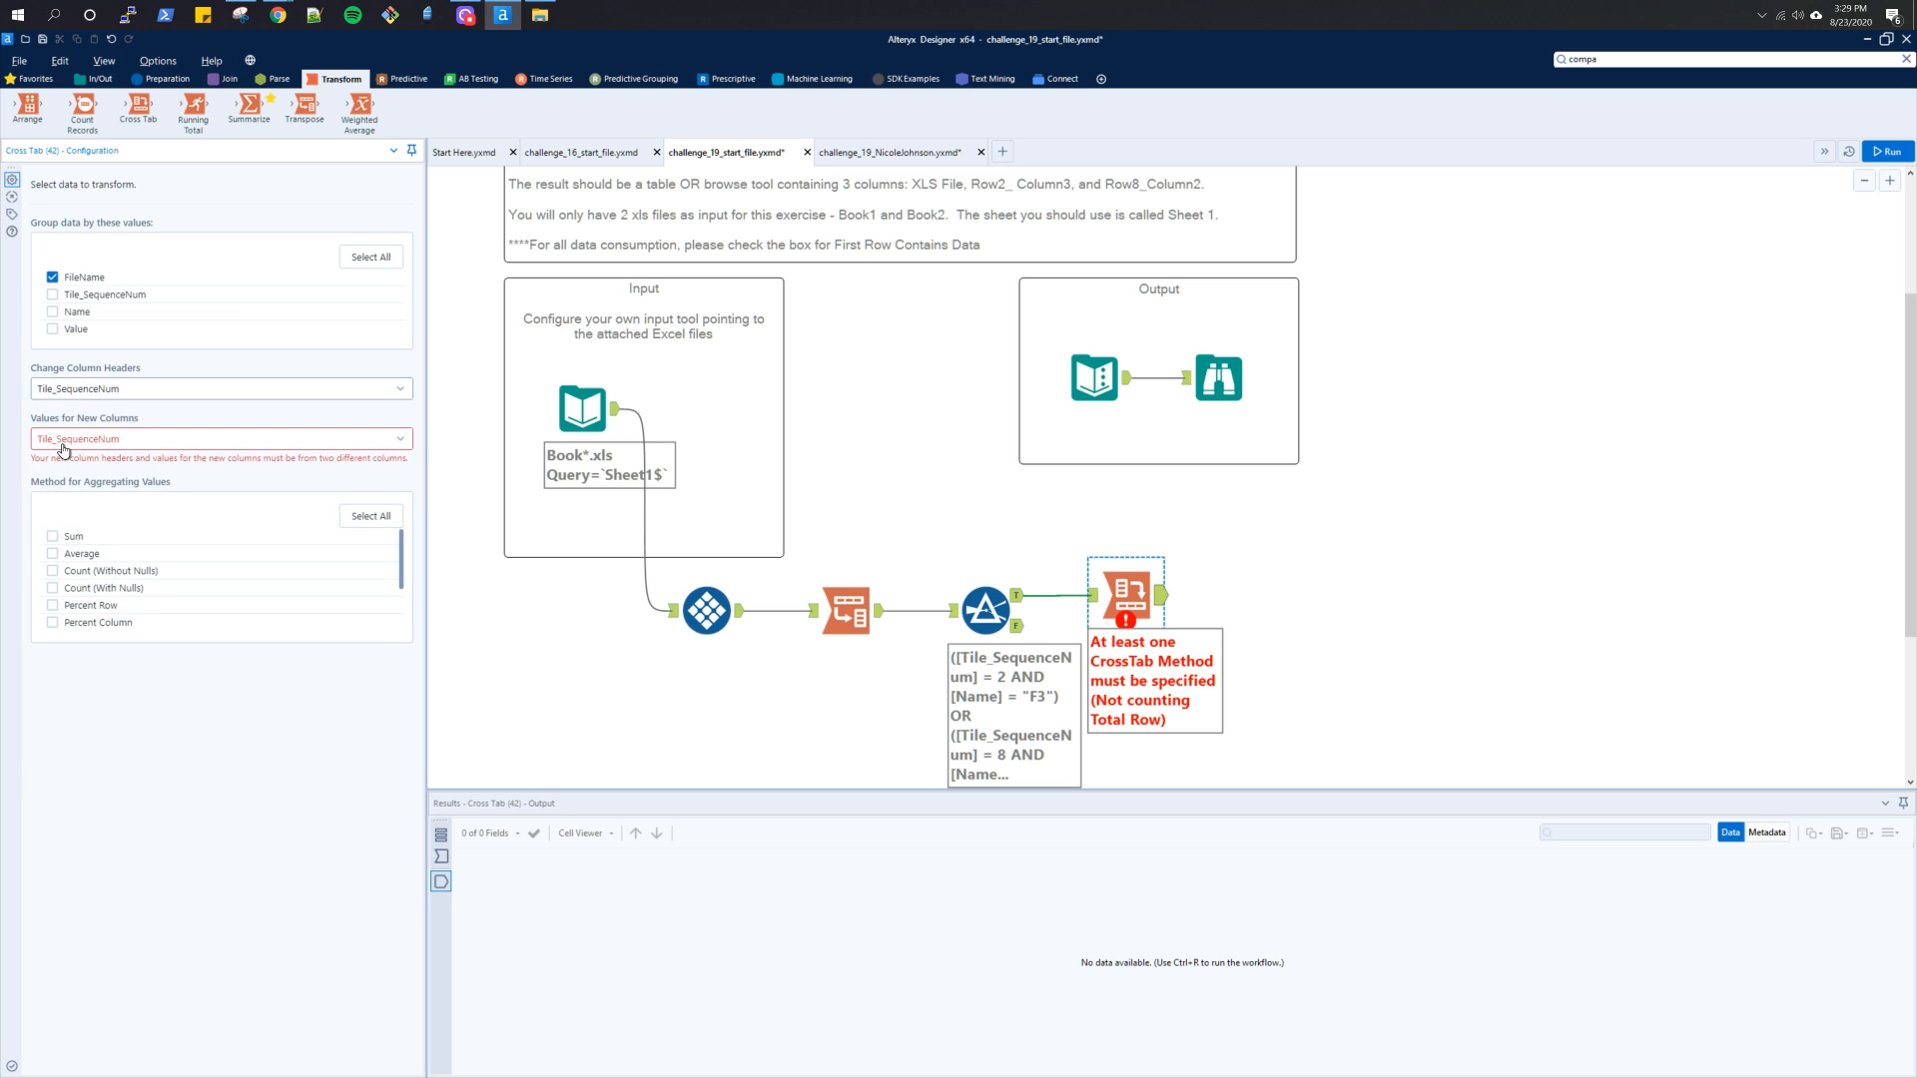
click(63, 439)
click(60, 512)
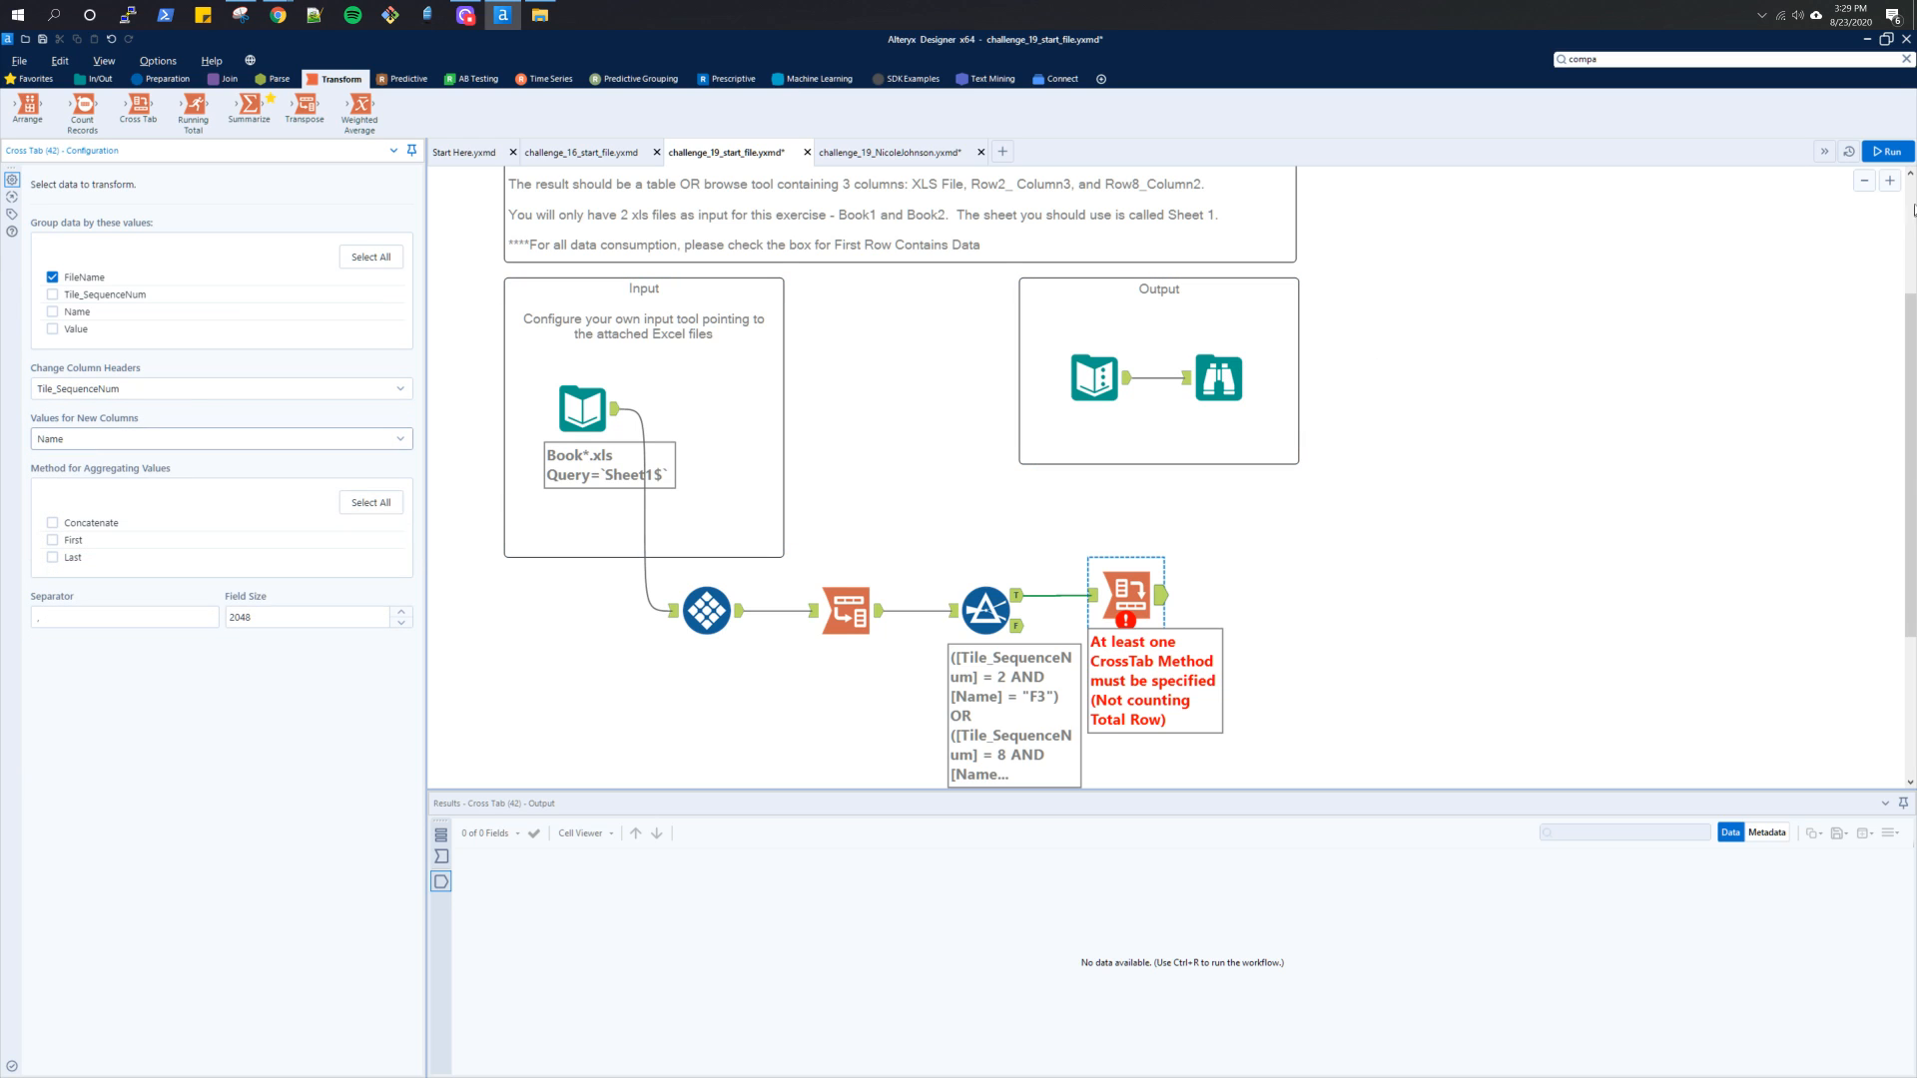
click(1885, 151)
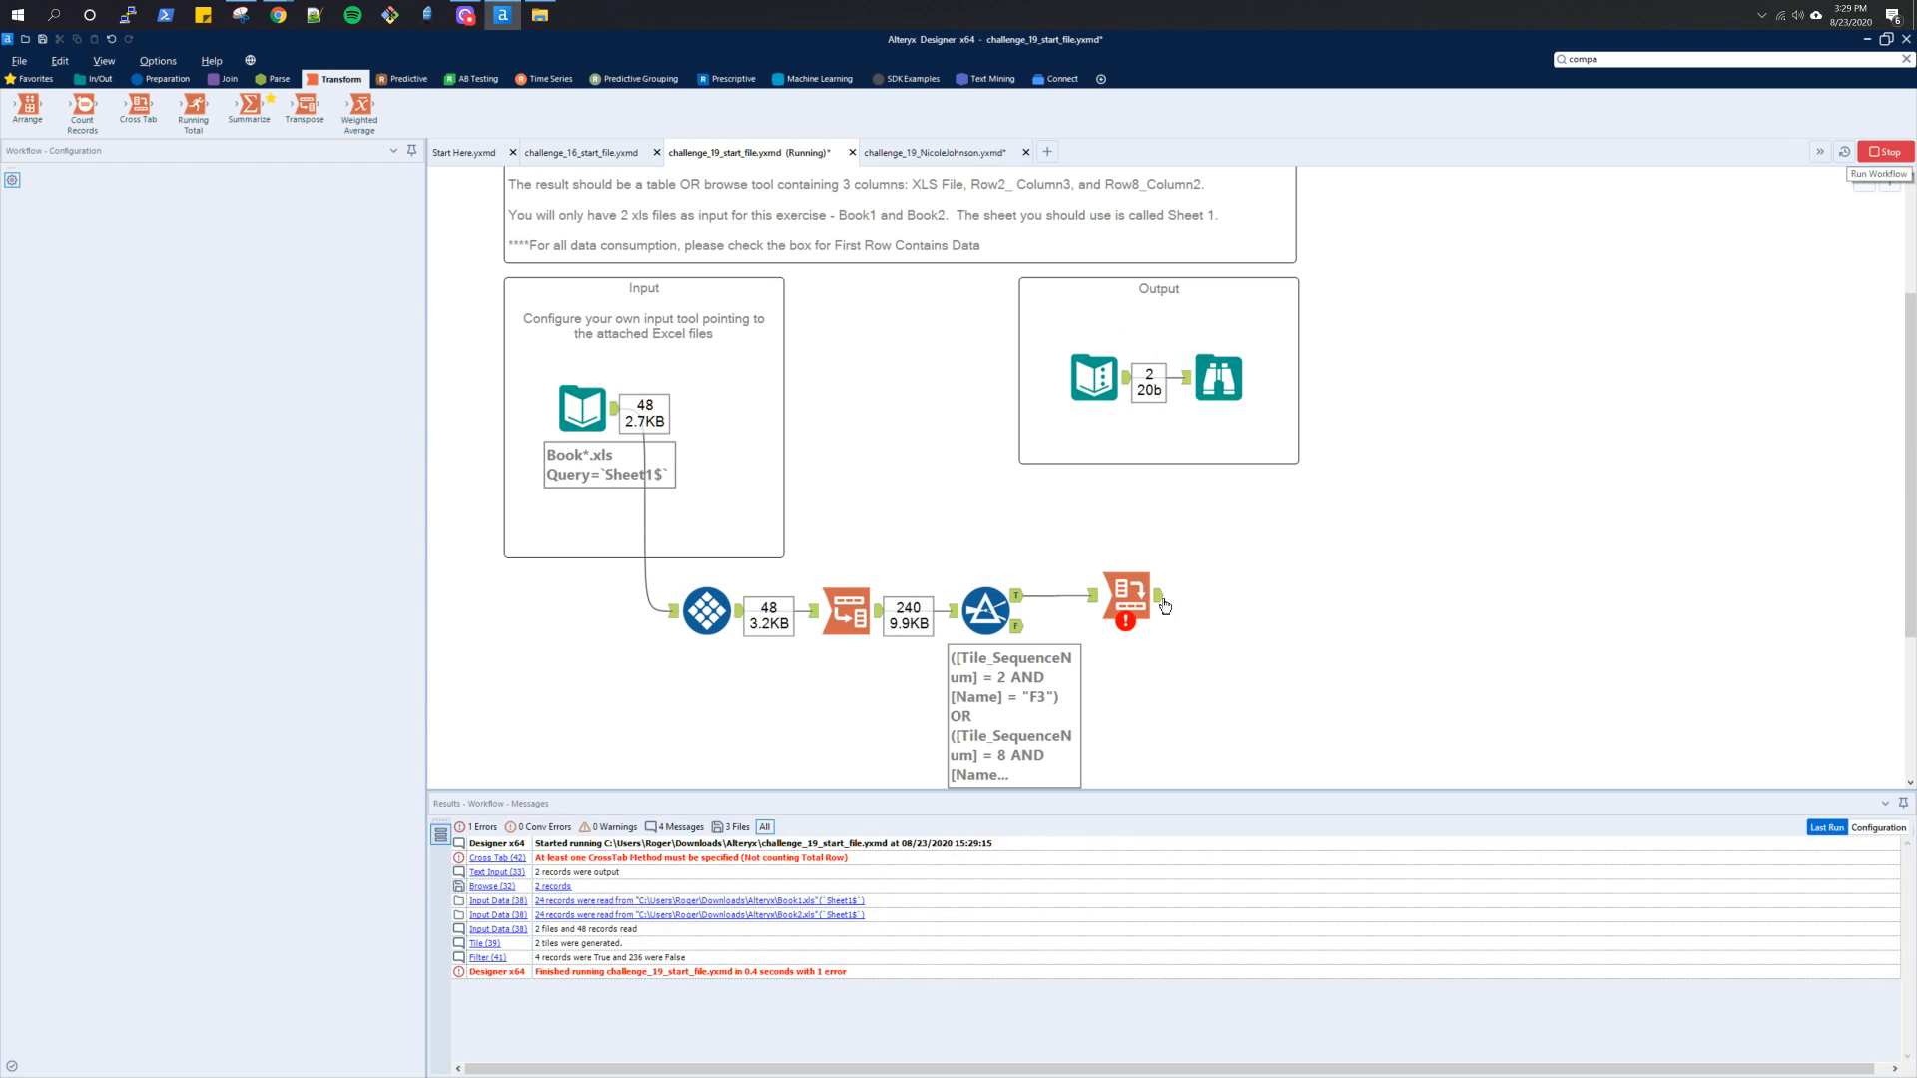
click(1161, 602)
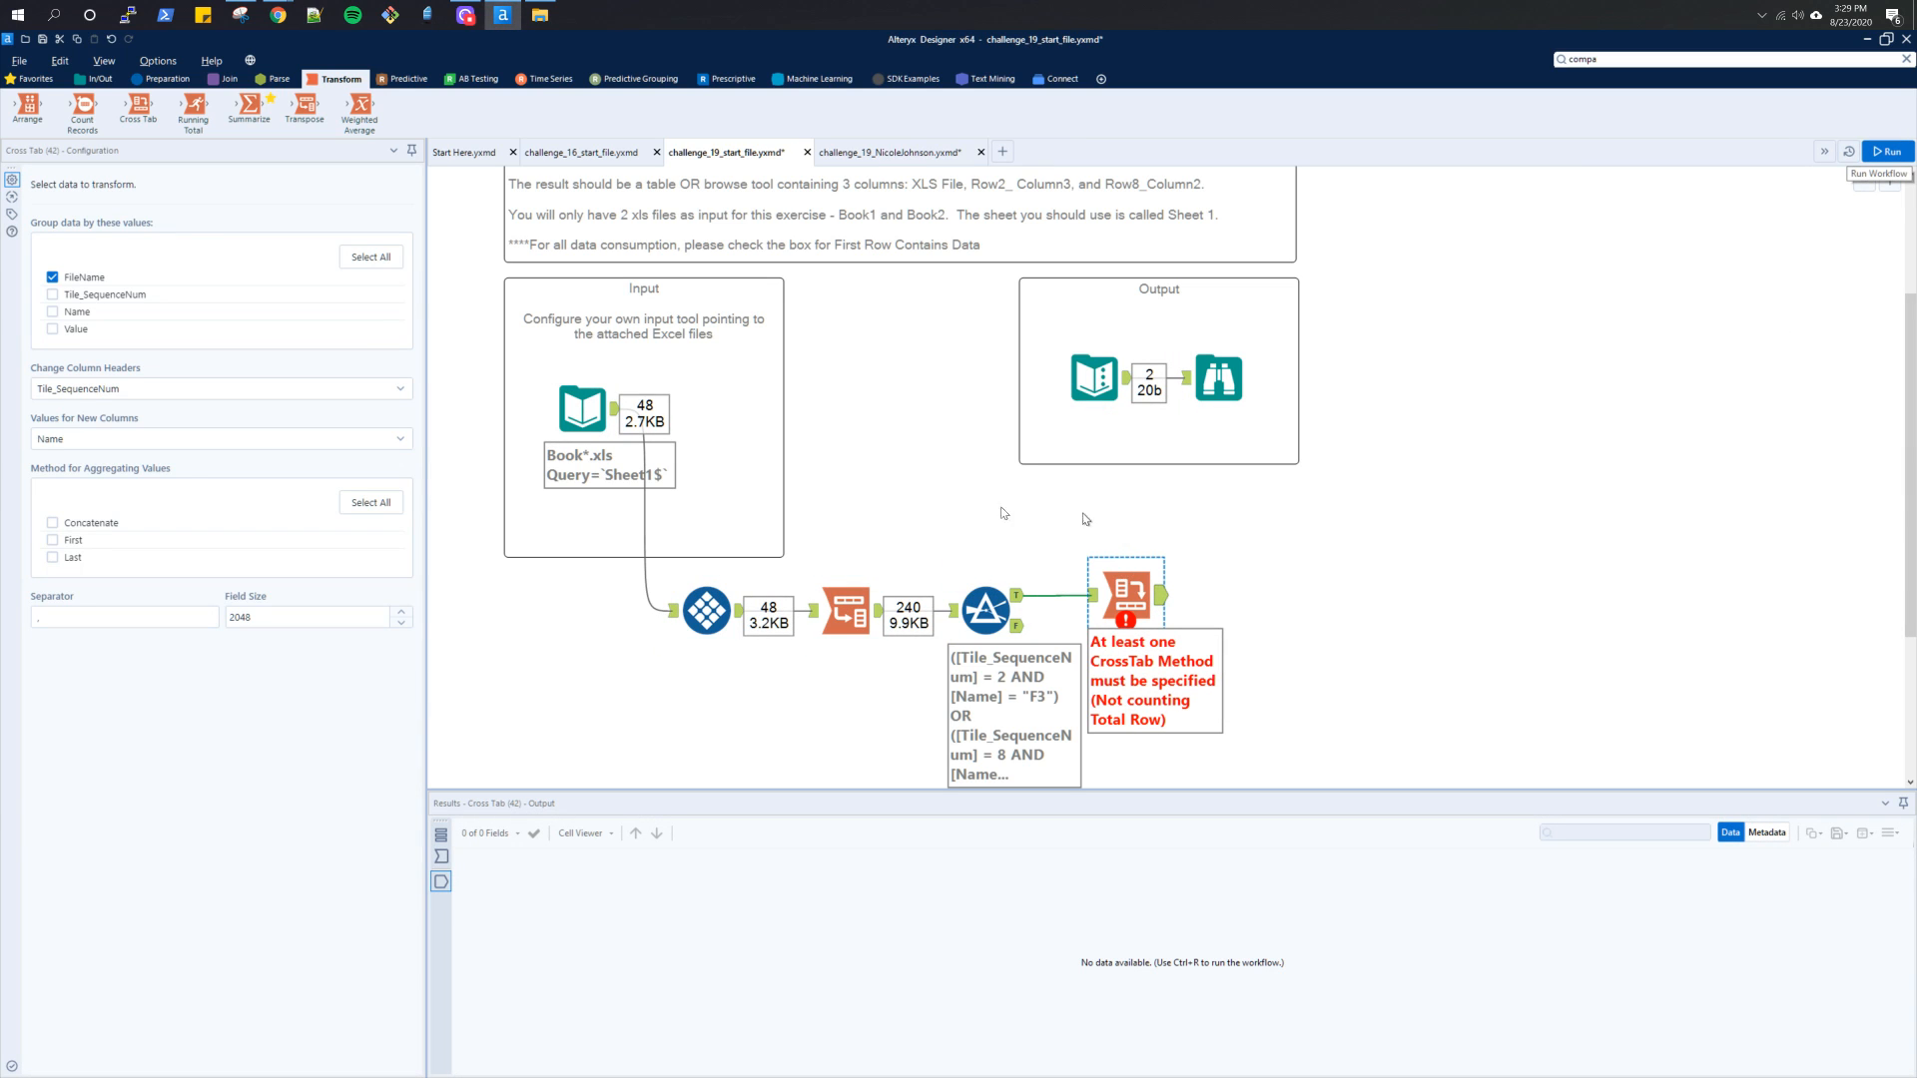
Set the Cross Tab's column headers to FileName and new column values to Tile_SequenceNum, checking the expected output in the Output container
click(175, 398)
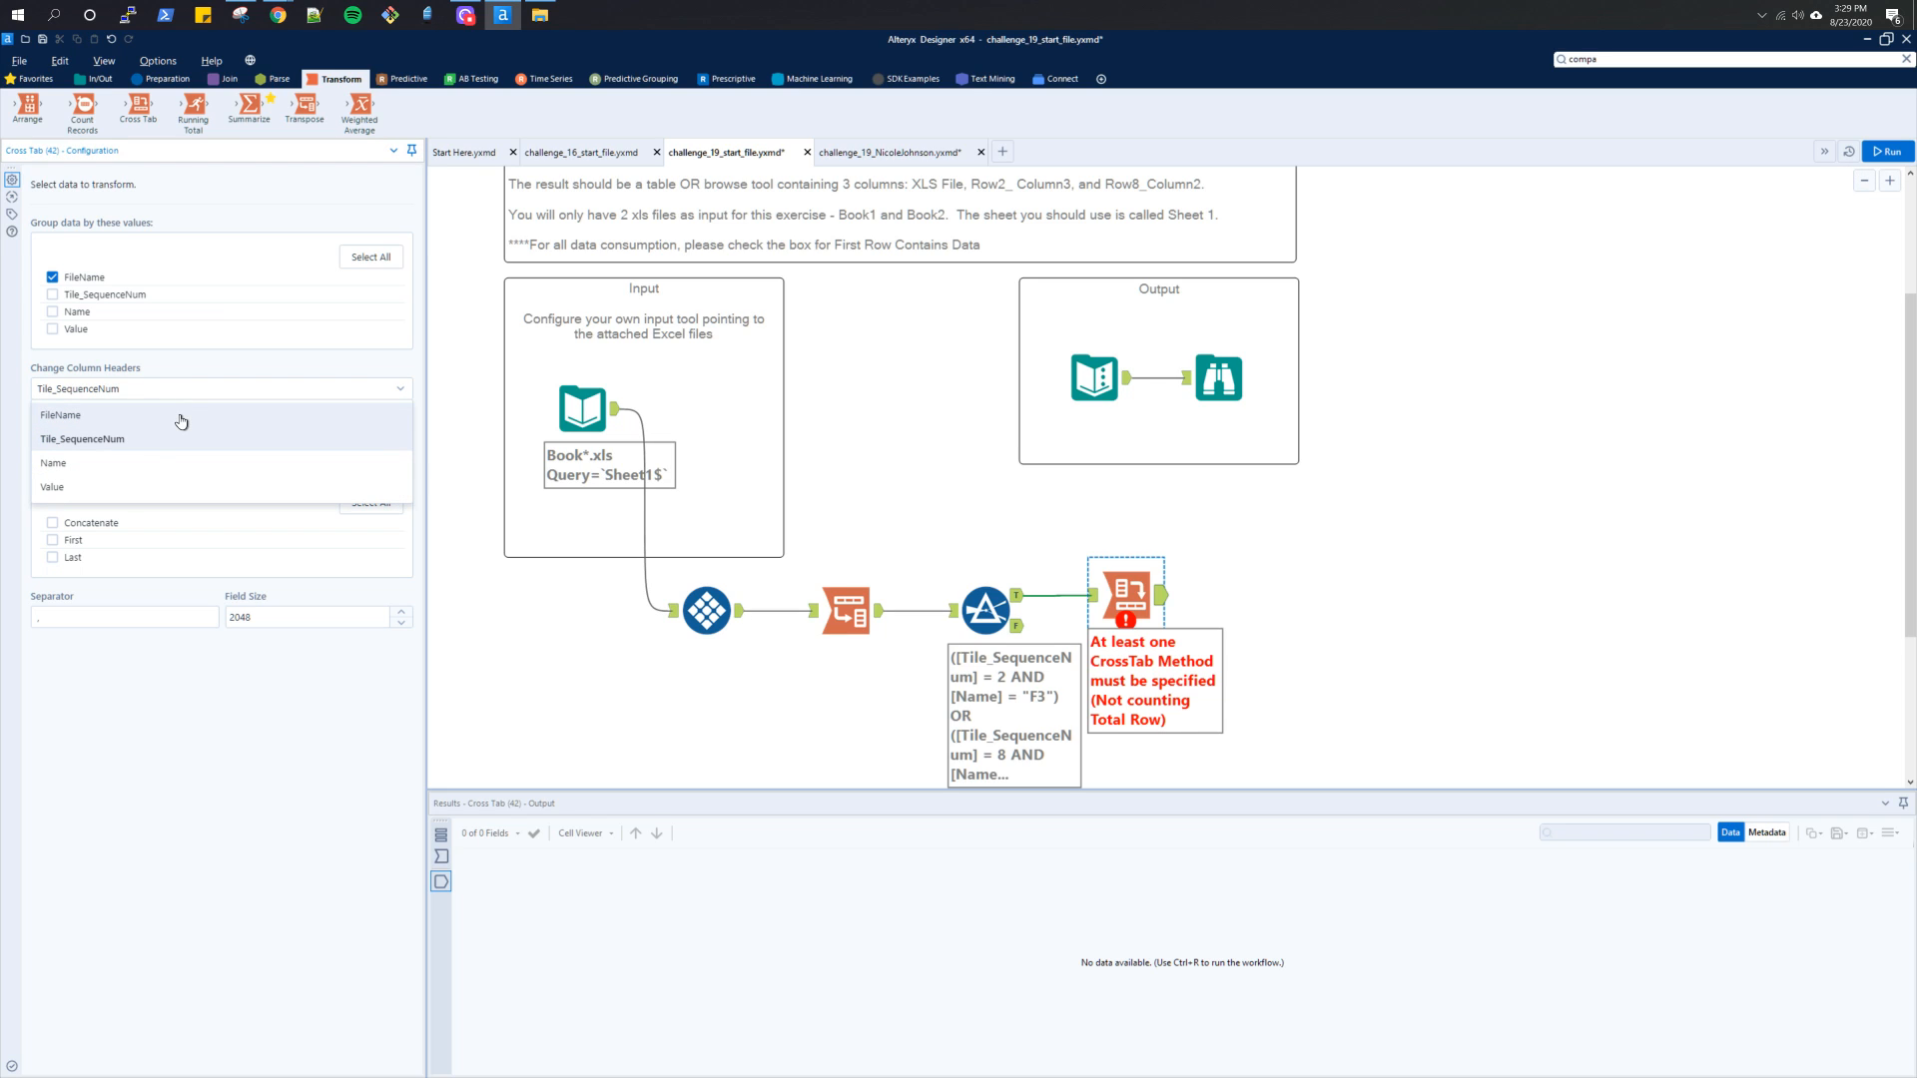
click(181, 415)
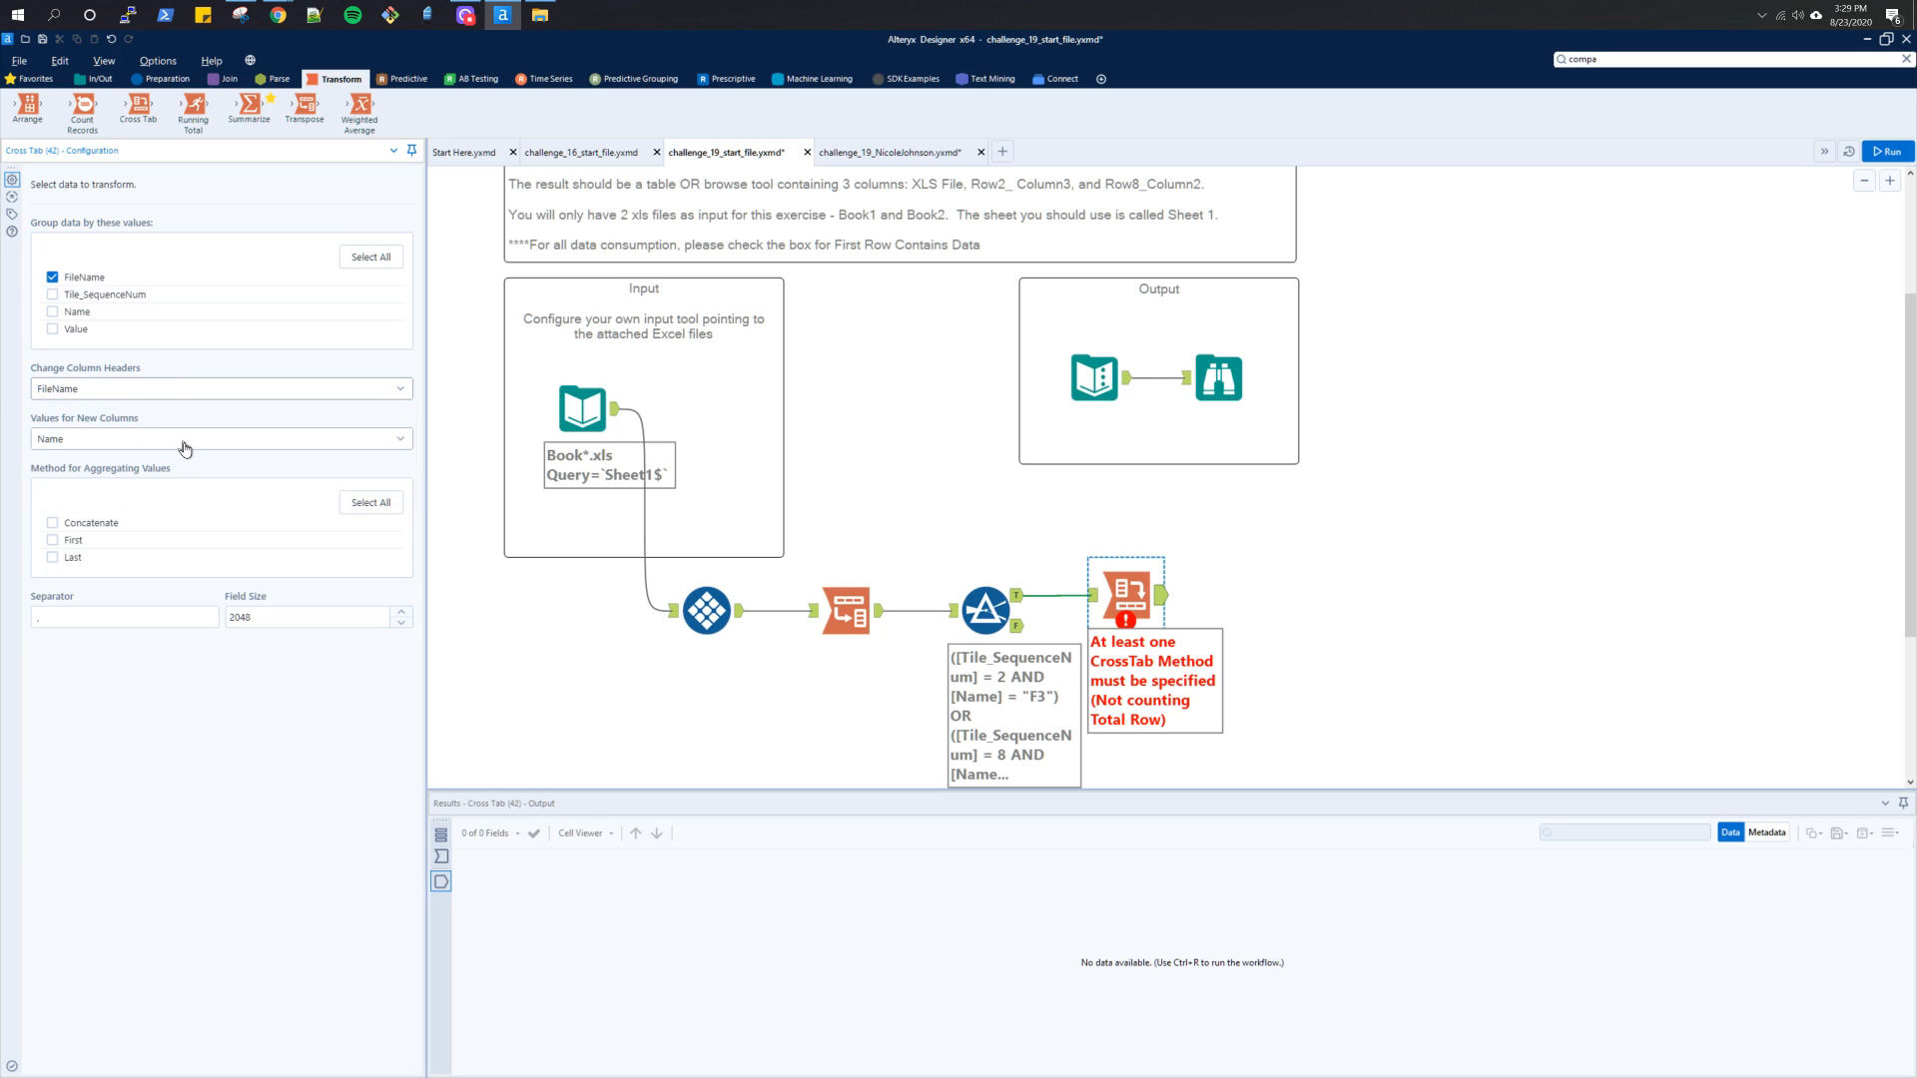
click(186, 449)
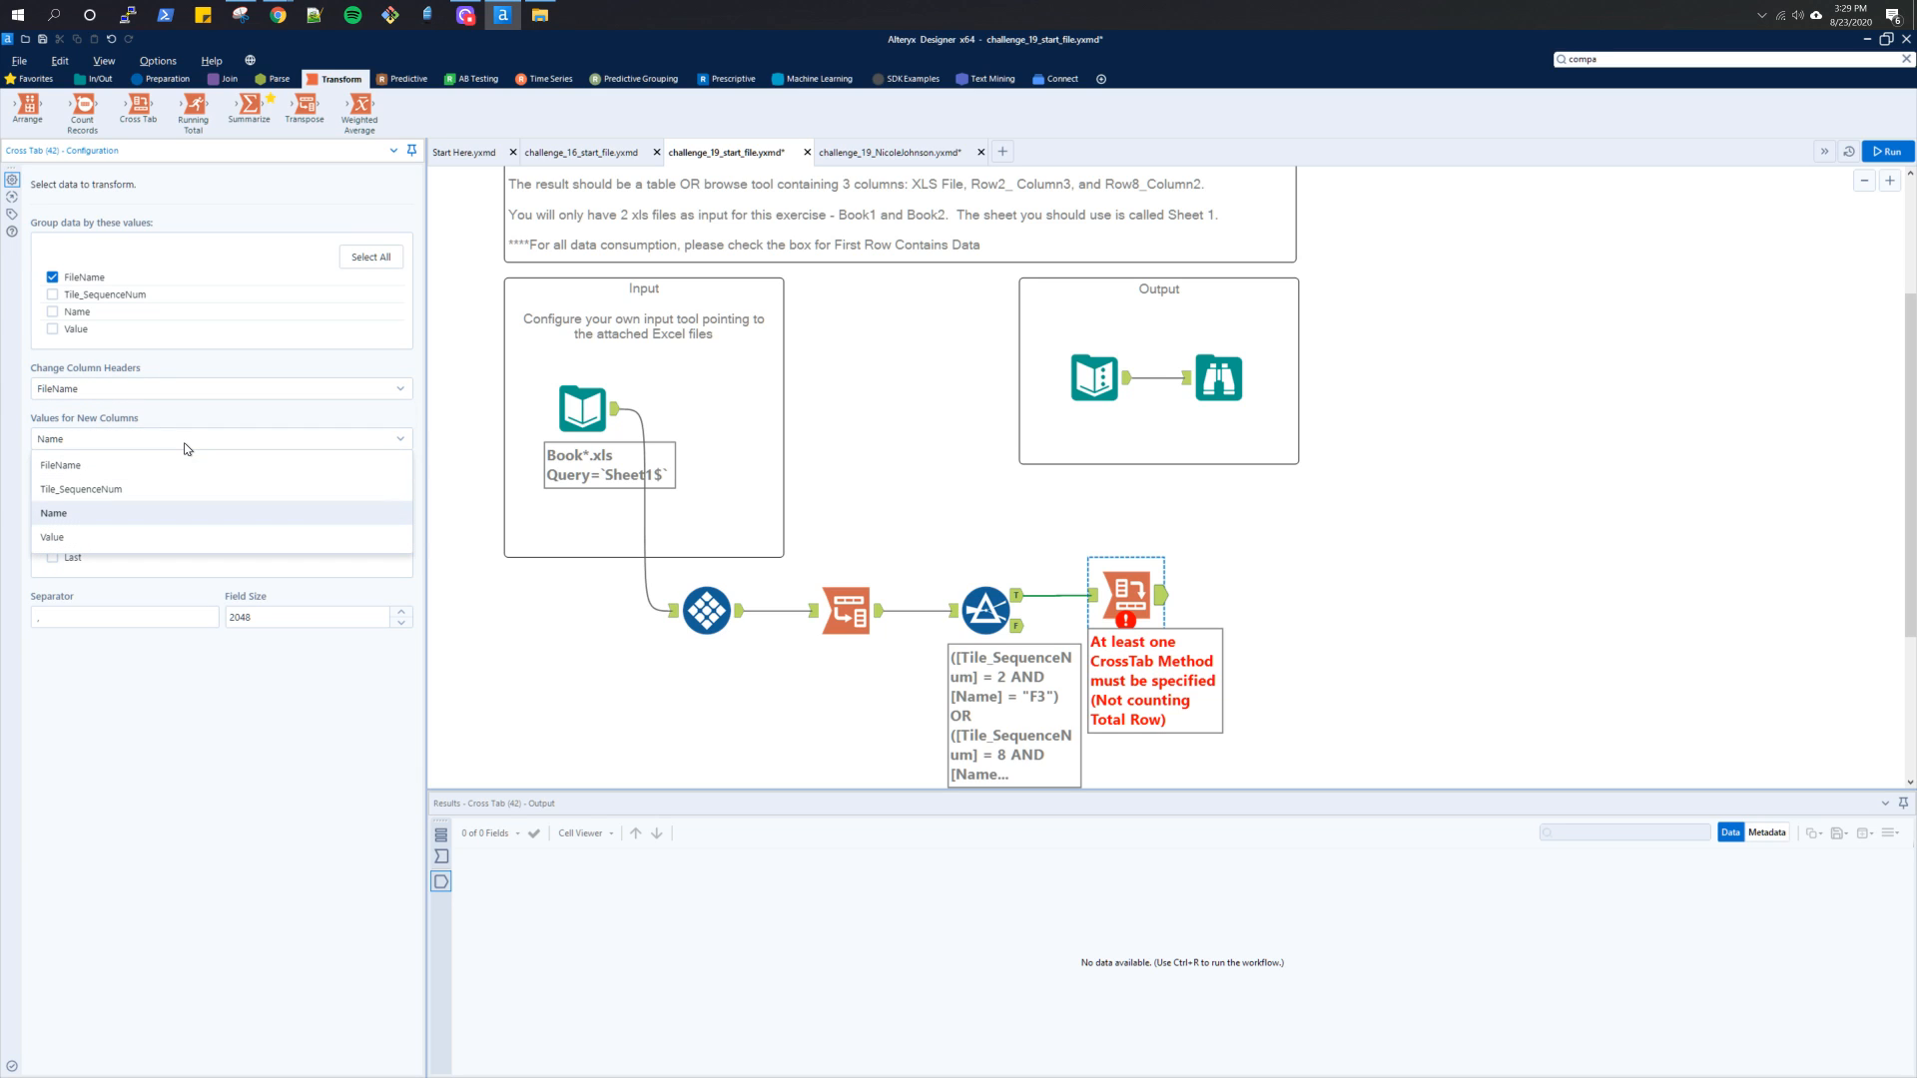
click(1220, 384)
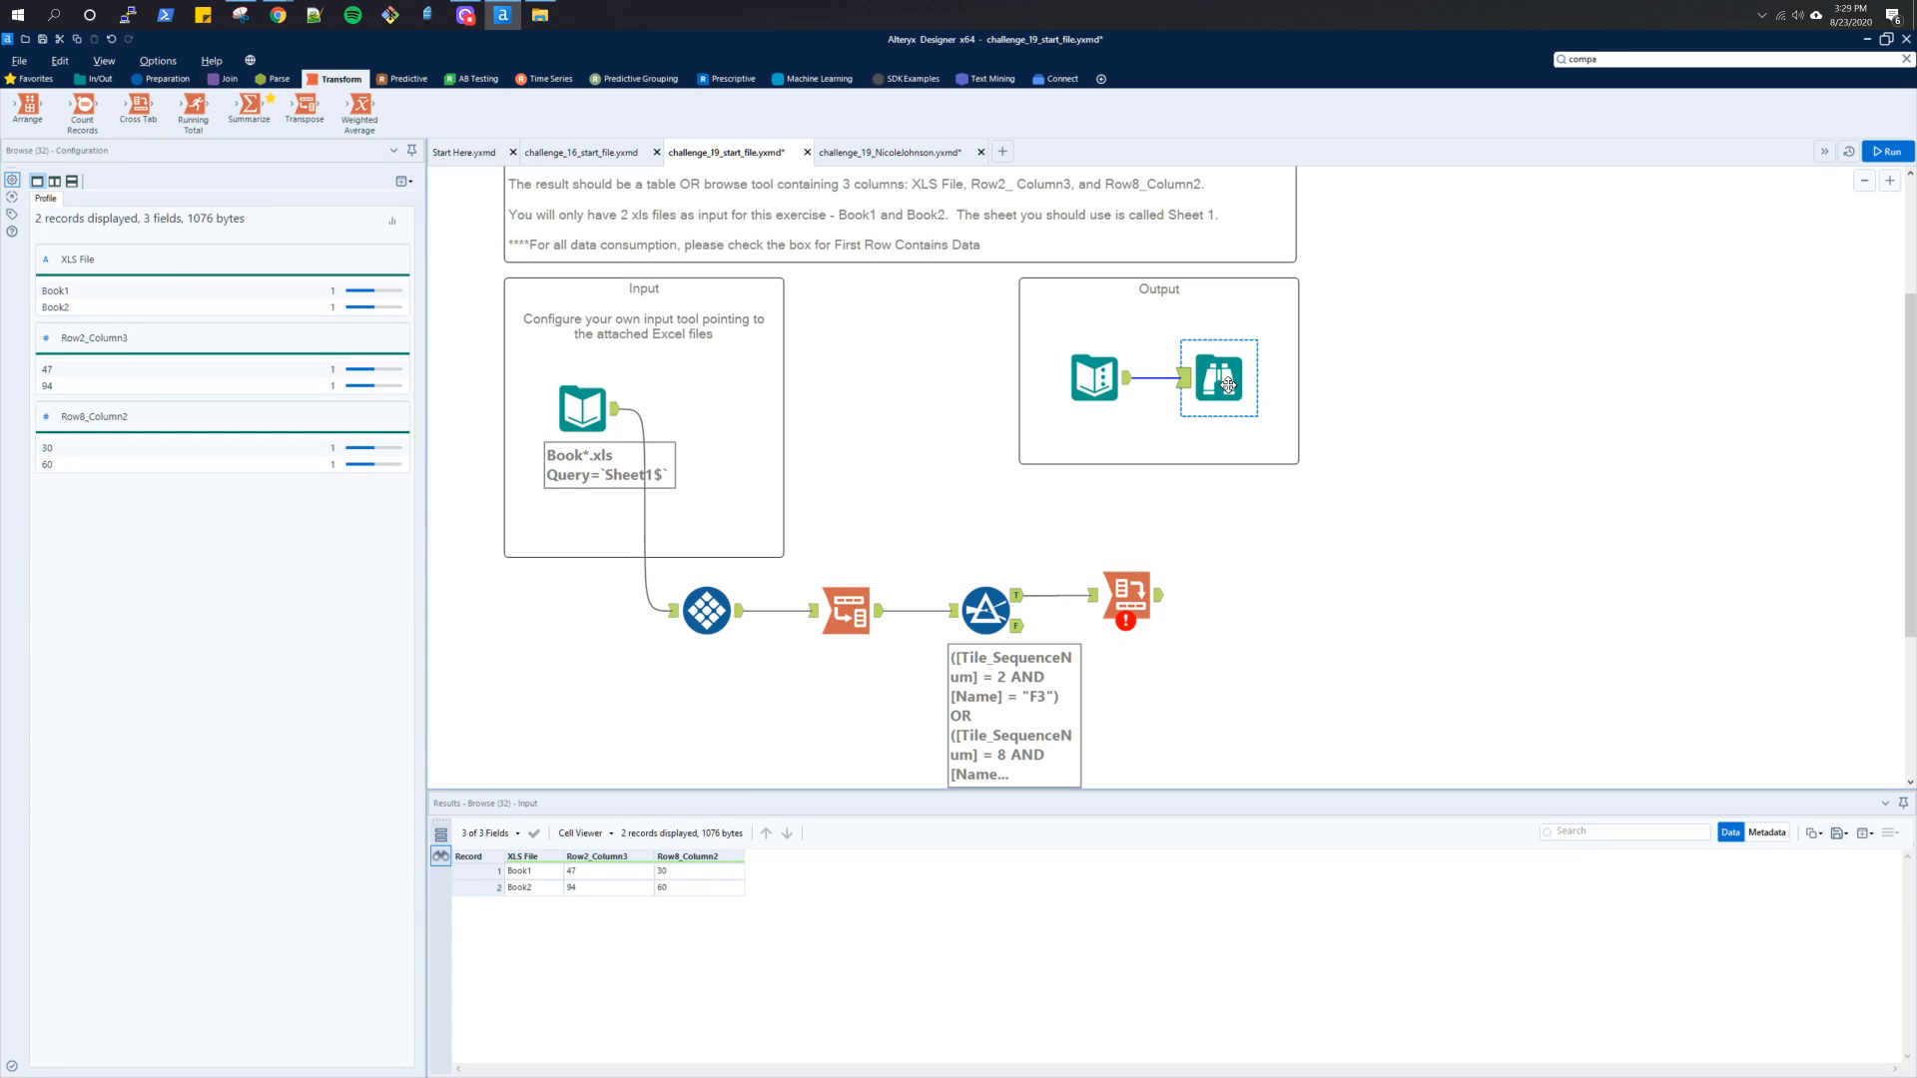
click(1136, 582)
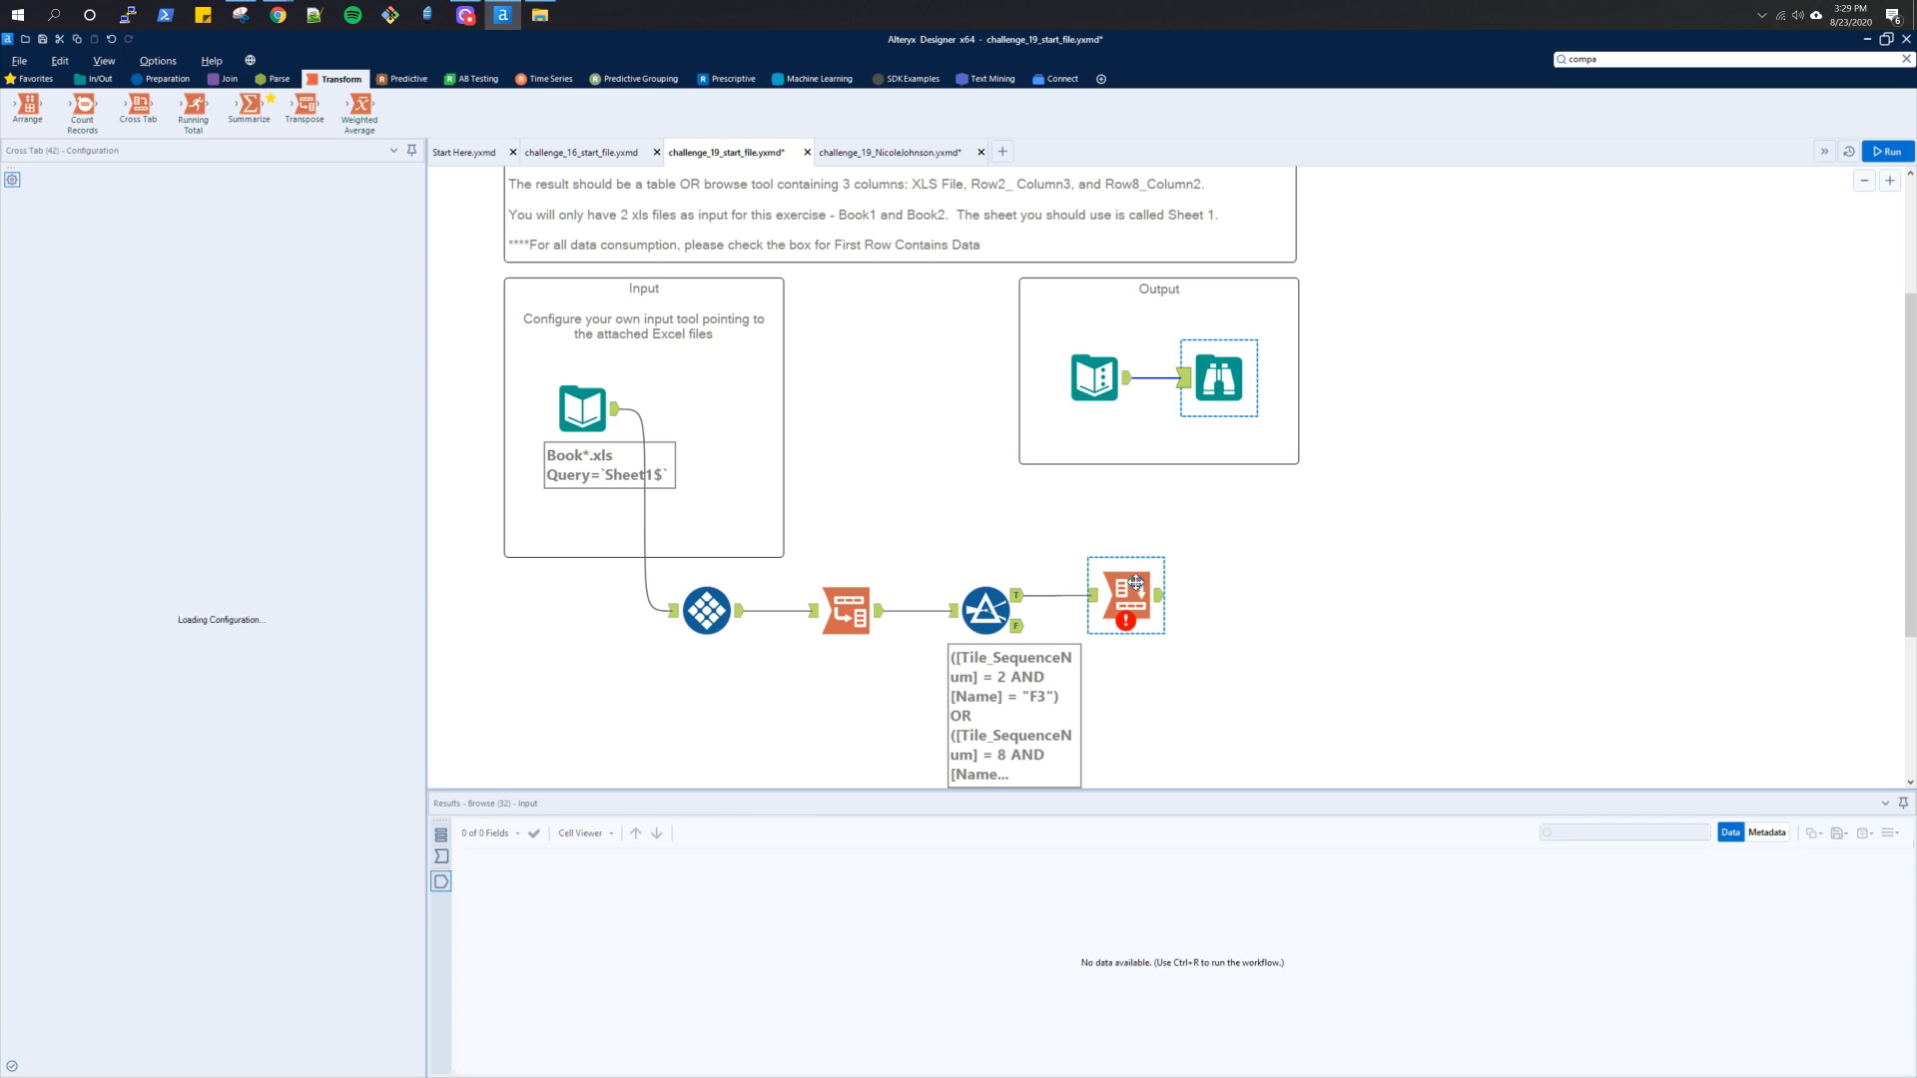
click(174, 438)
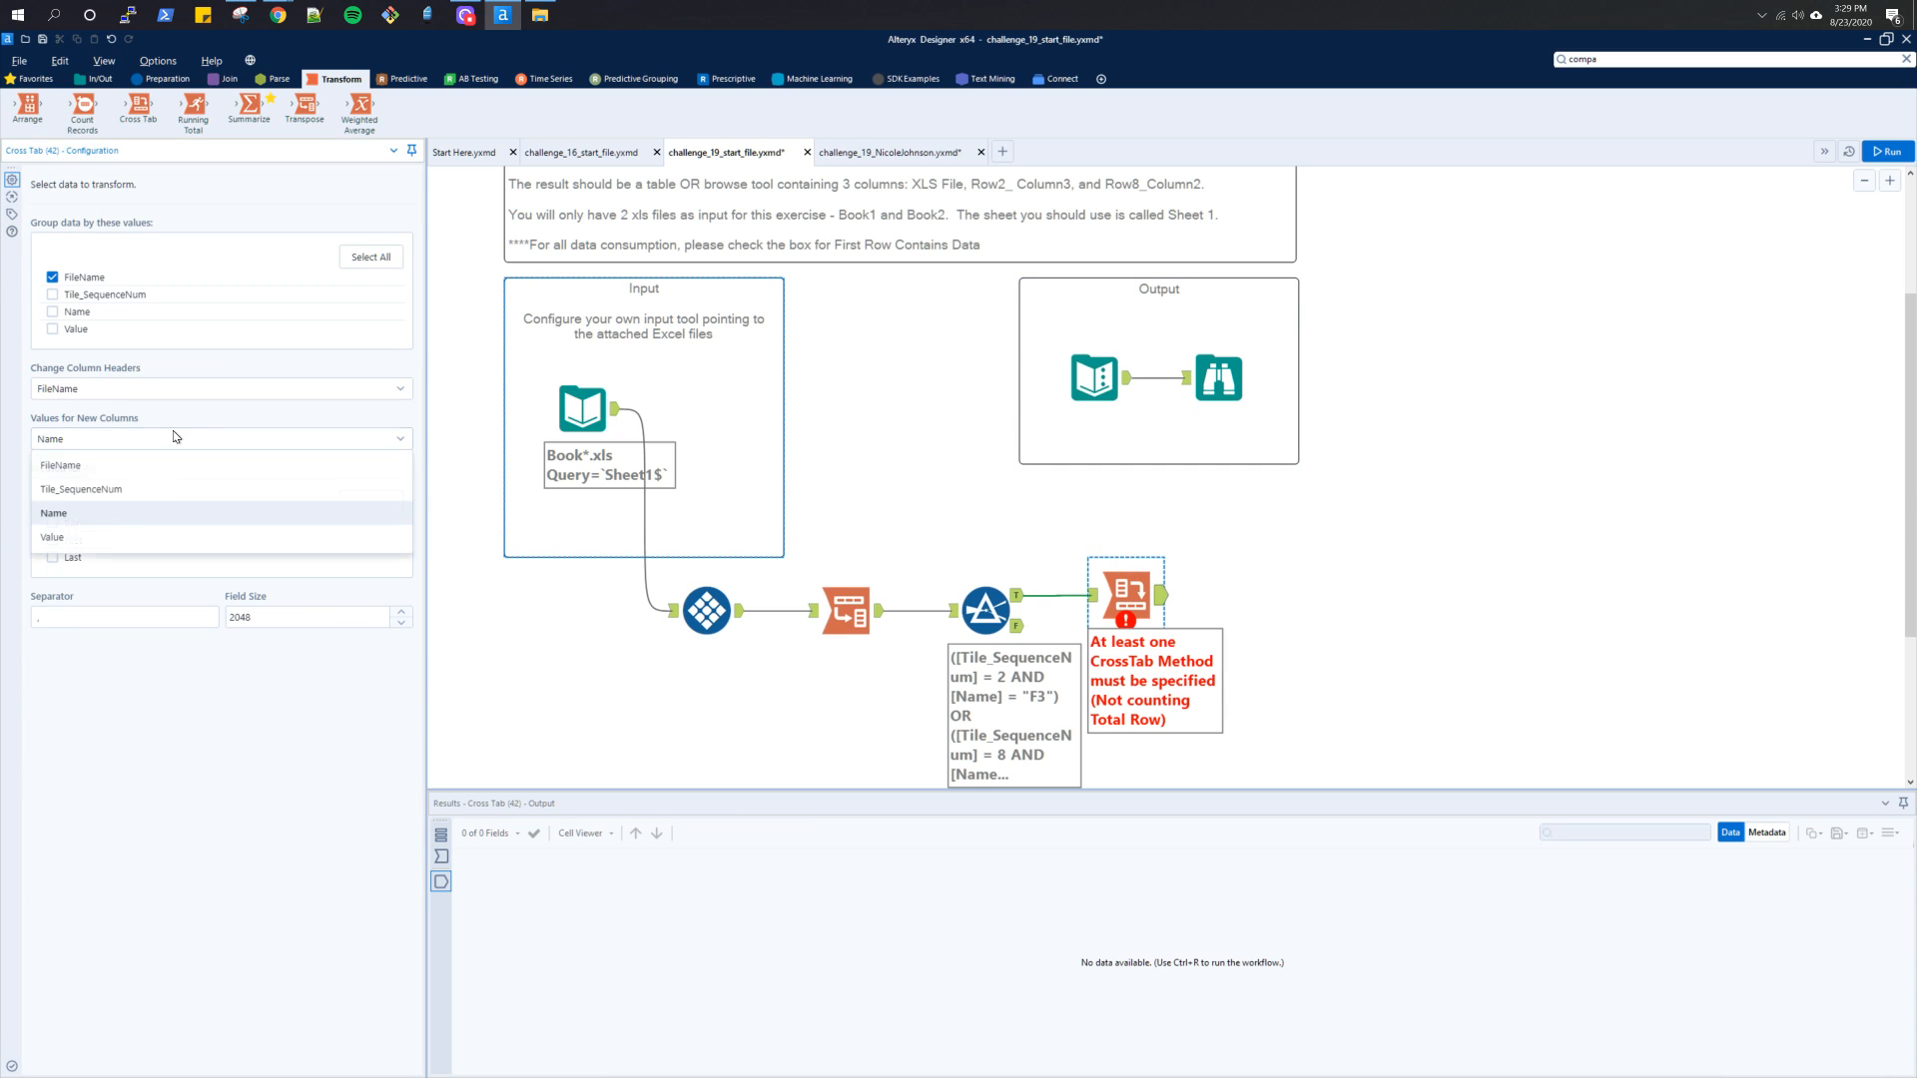
click(168, 494)
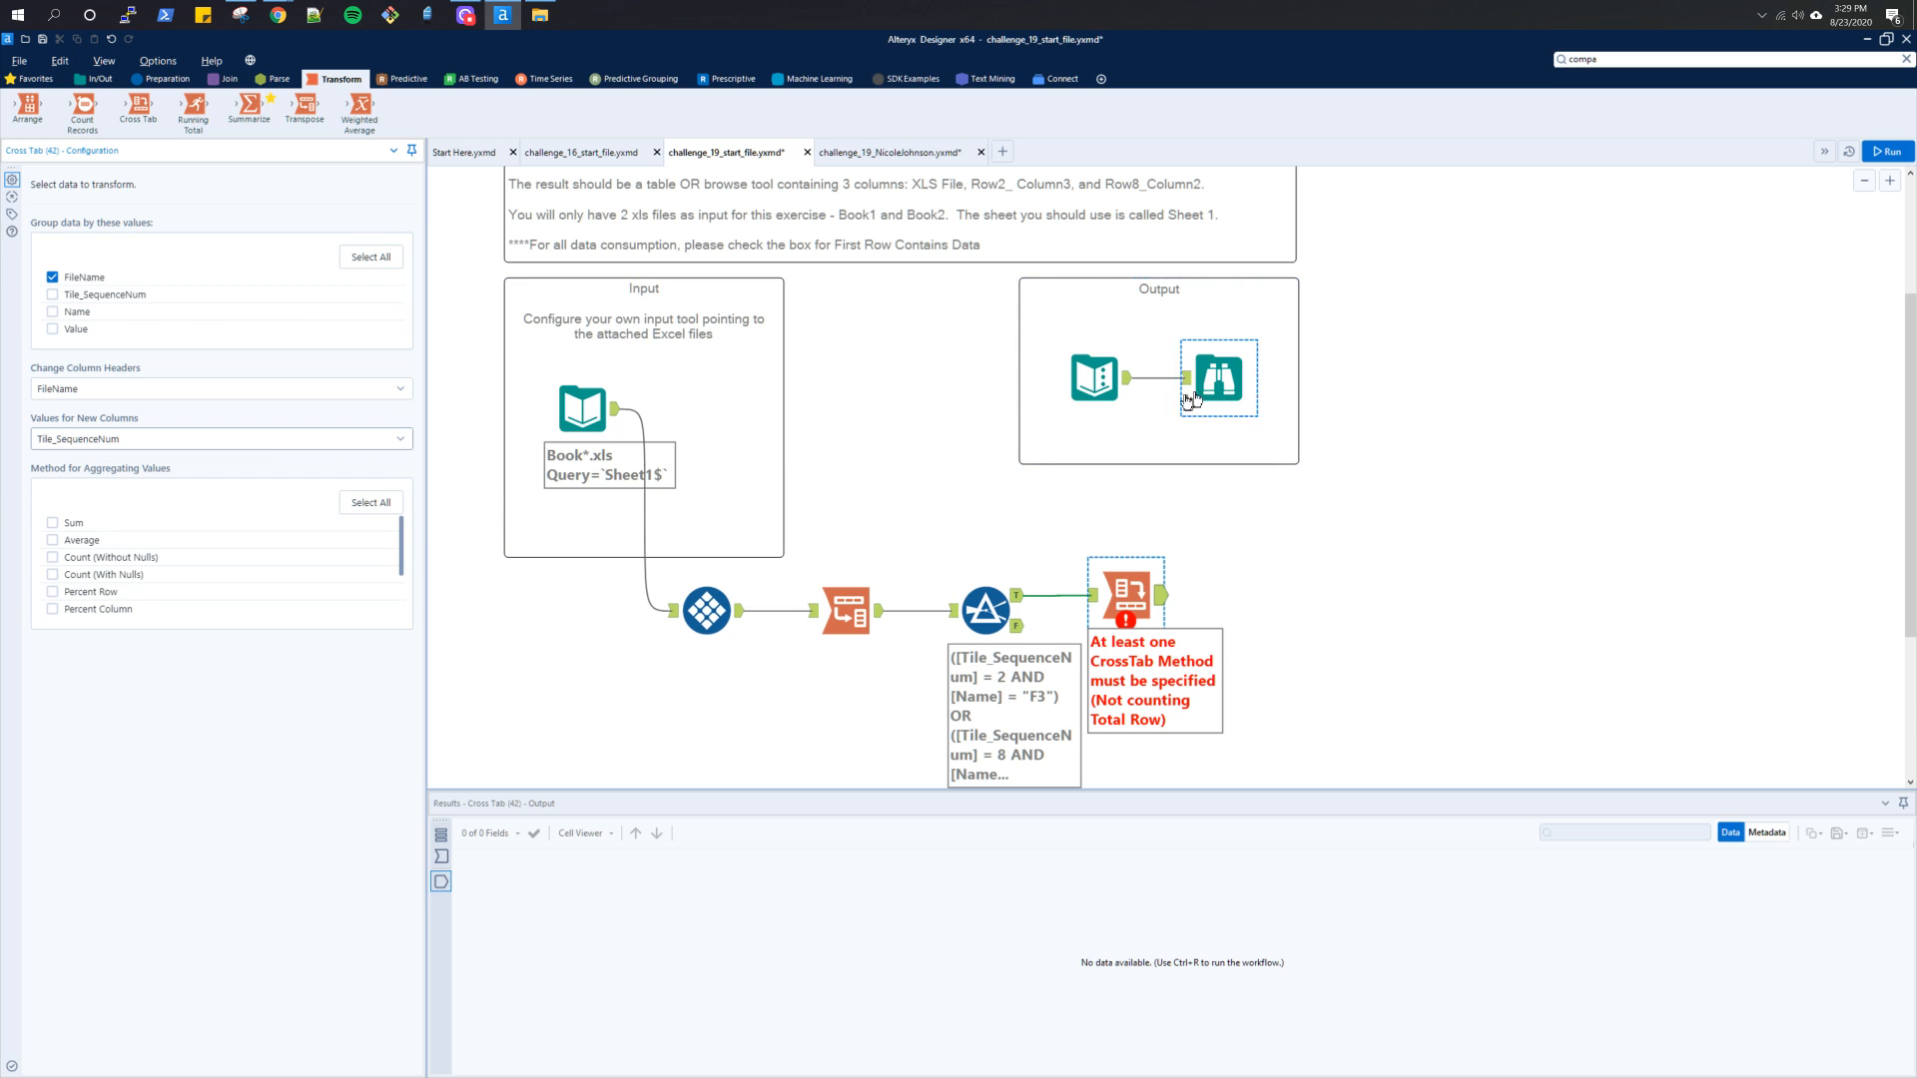
Match the Cross Tab to the reference solution: Name as column headers, Value as new column values, Concatenate as the aggregation method
click(910, 152)
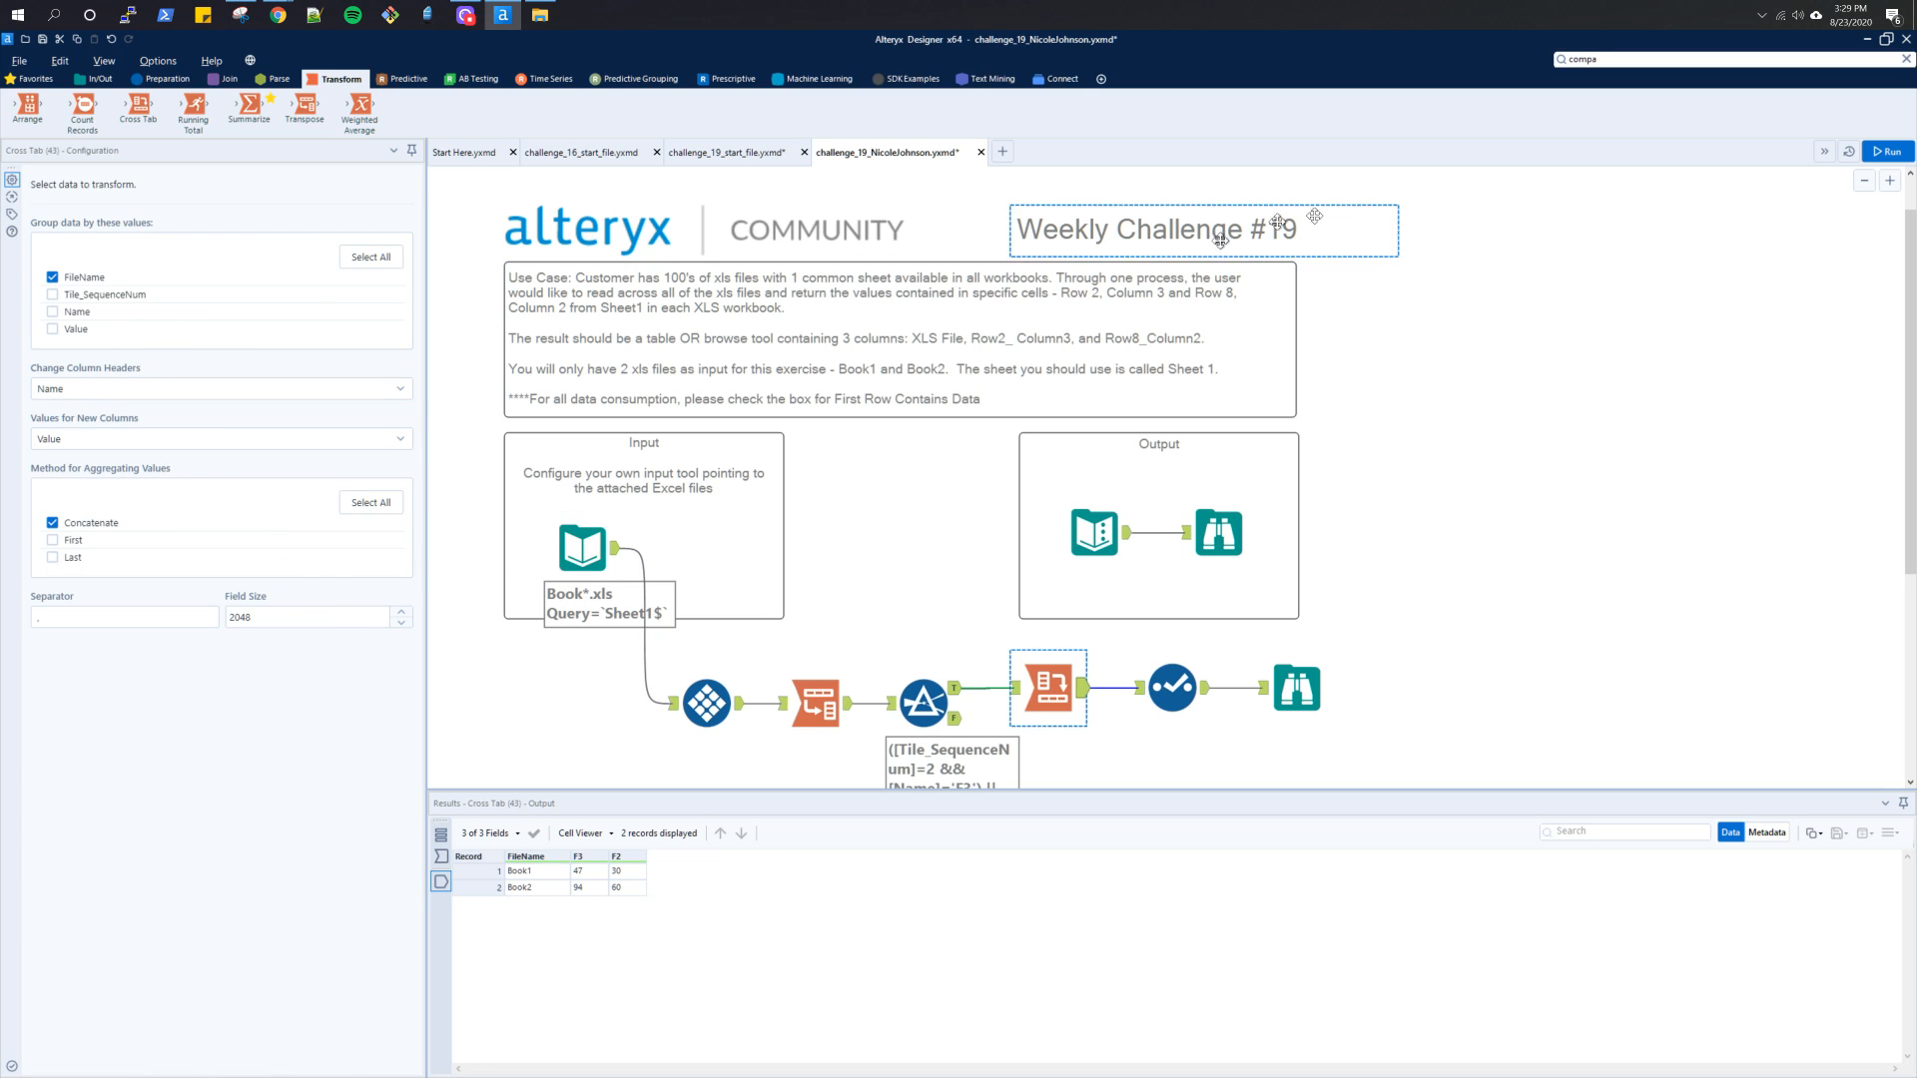
click(708, 157)
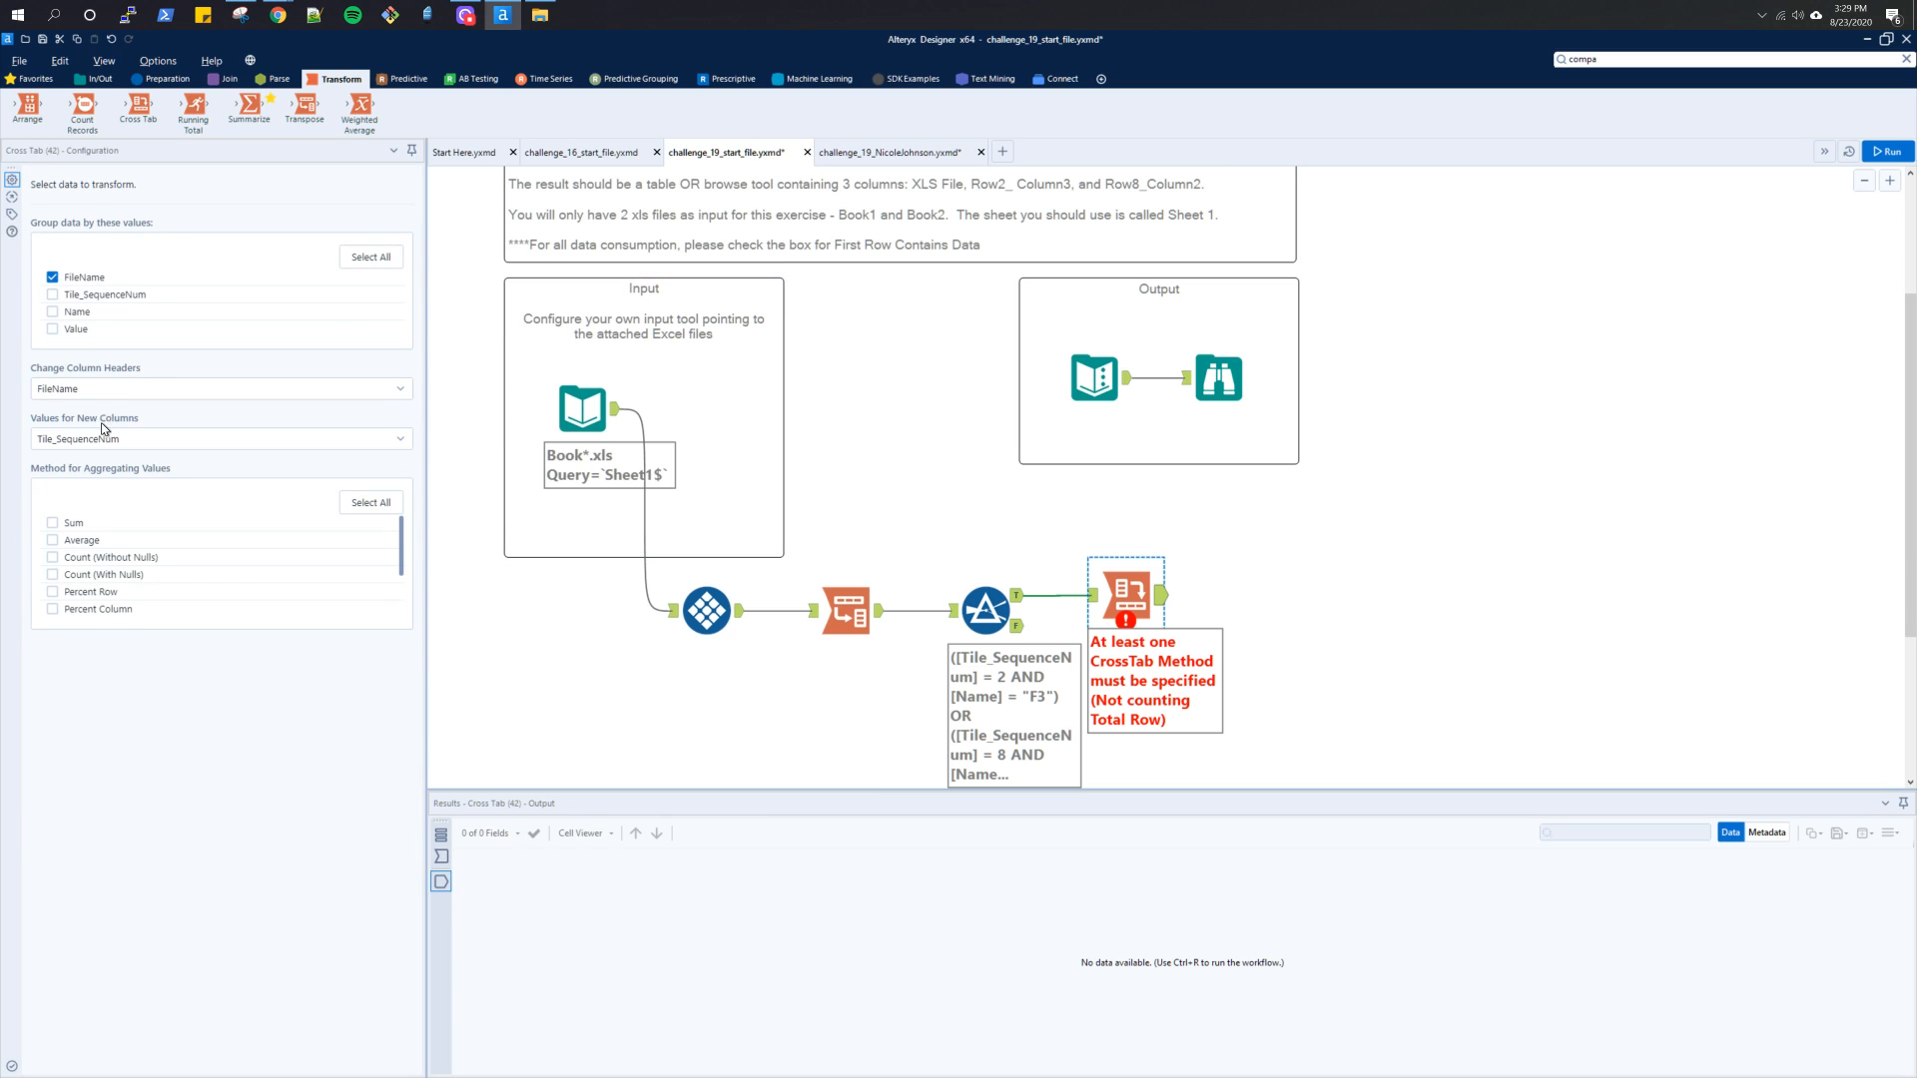
click(96, 395)
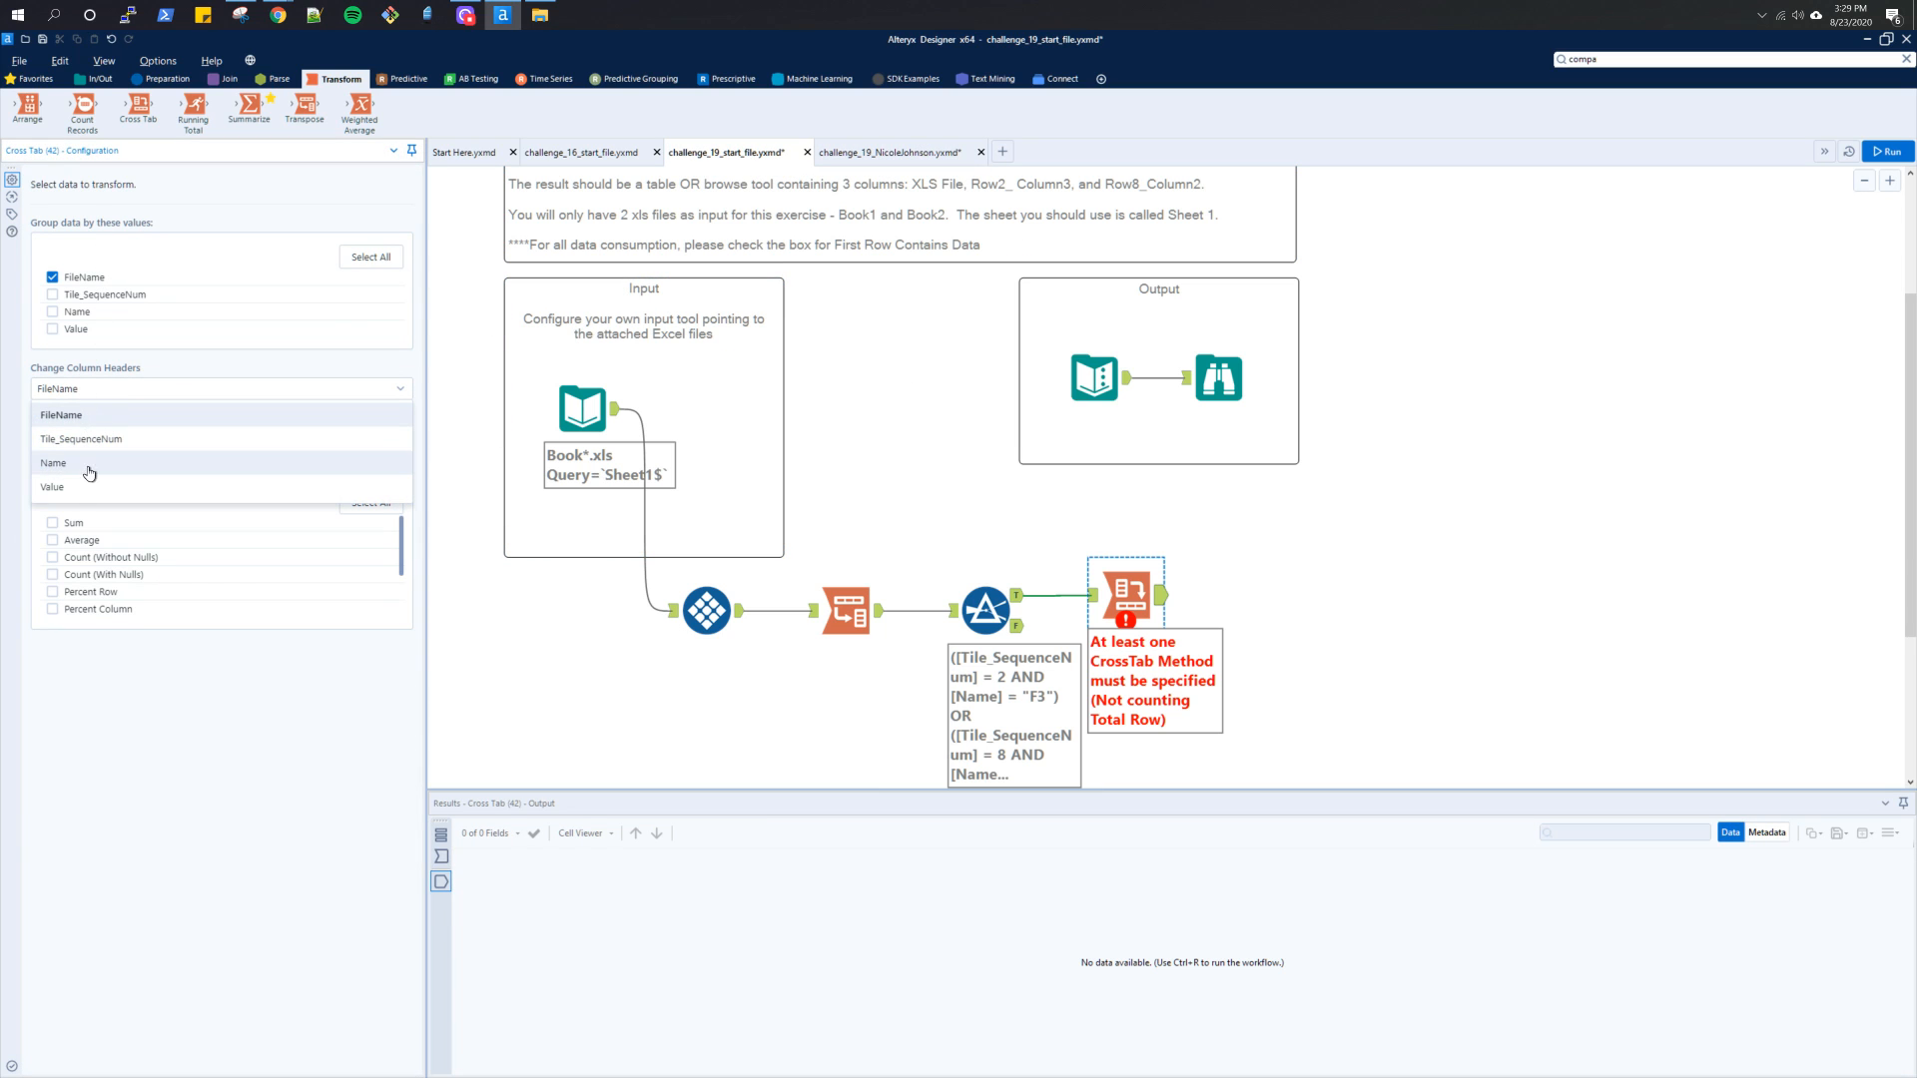
click(85, 464)
click(82, 439)
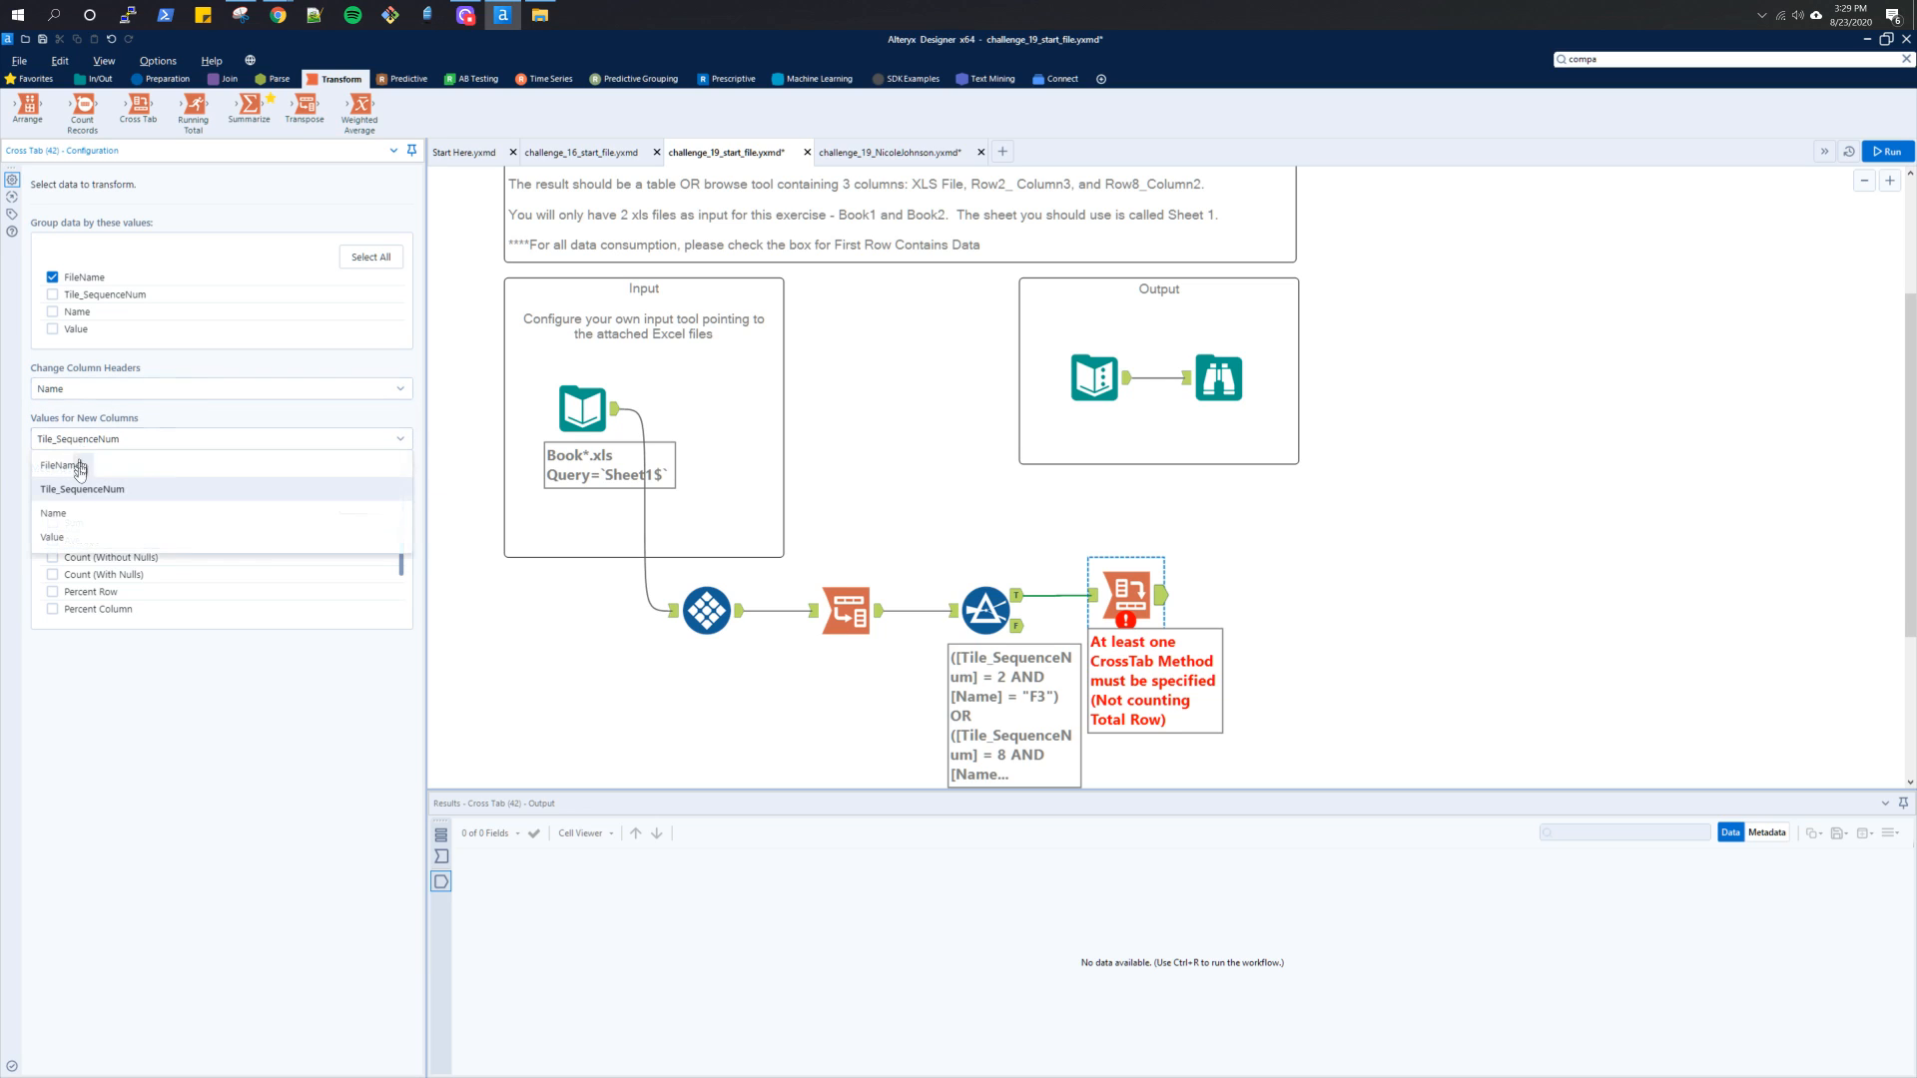
click(78, 538)
click(84, 527)
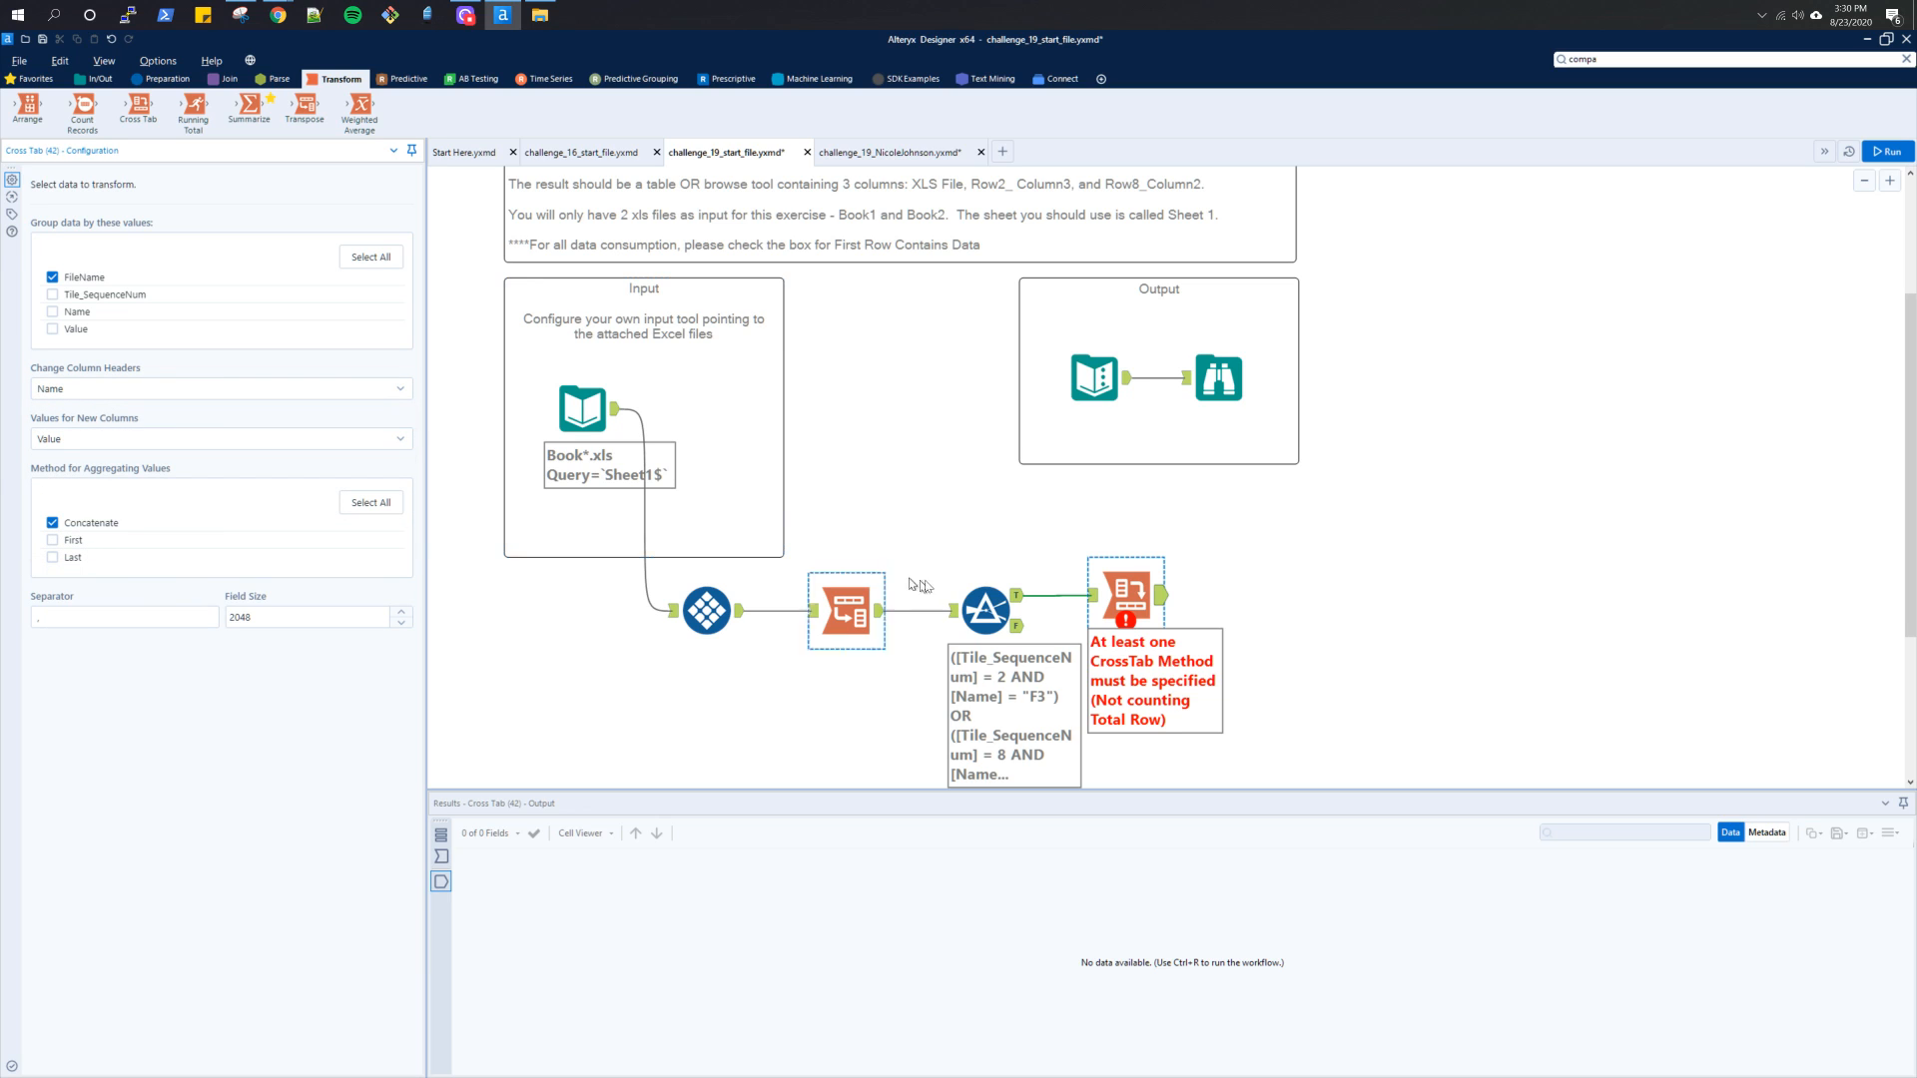
Run the workflow and compare the Cross Tab's input records with its output
click(1099, 597)
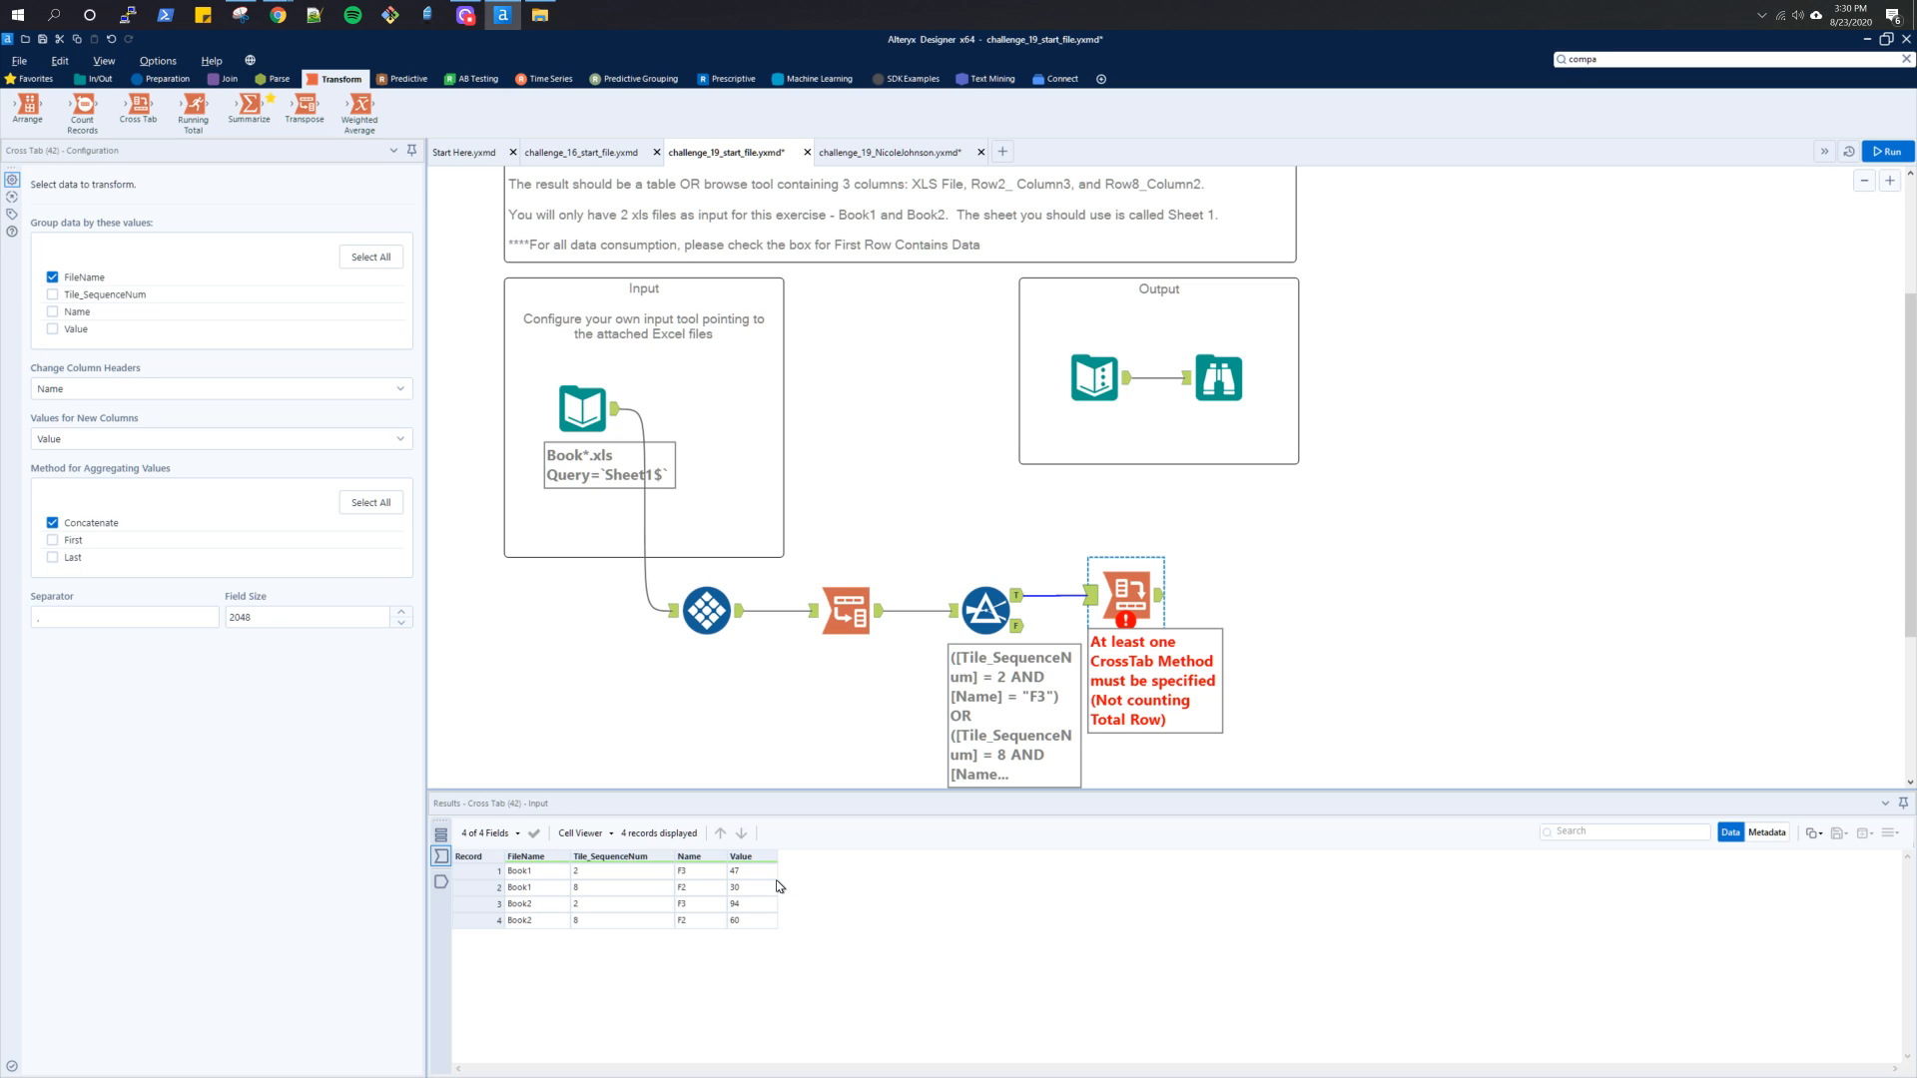
click(1887, 151)
click(1162, 599)
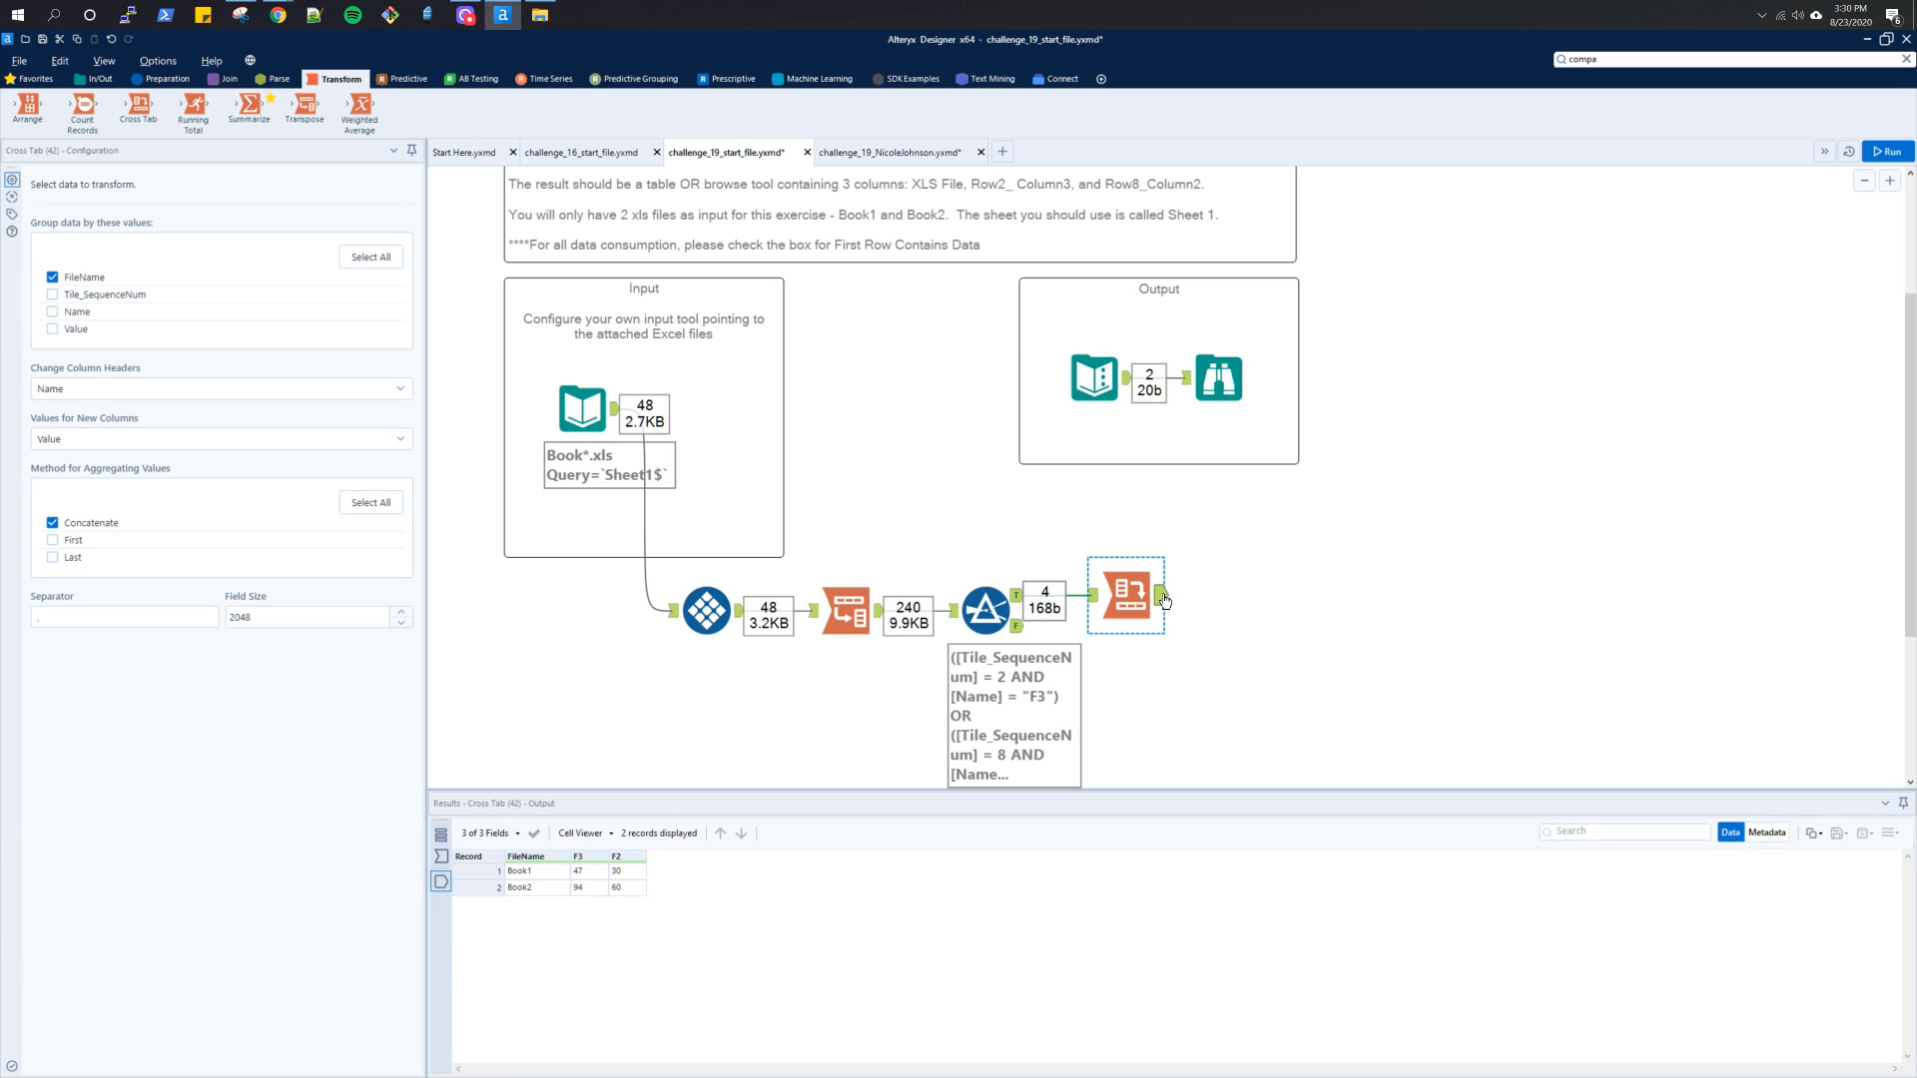
click(1094, 597)
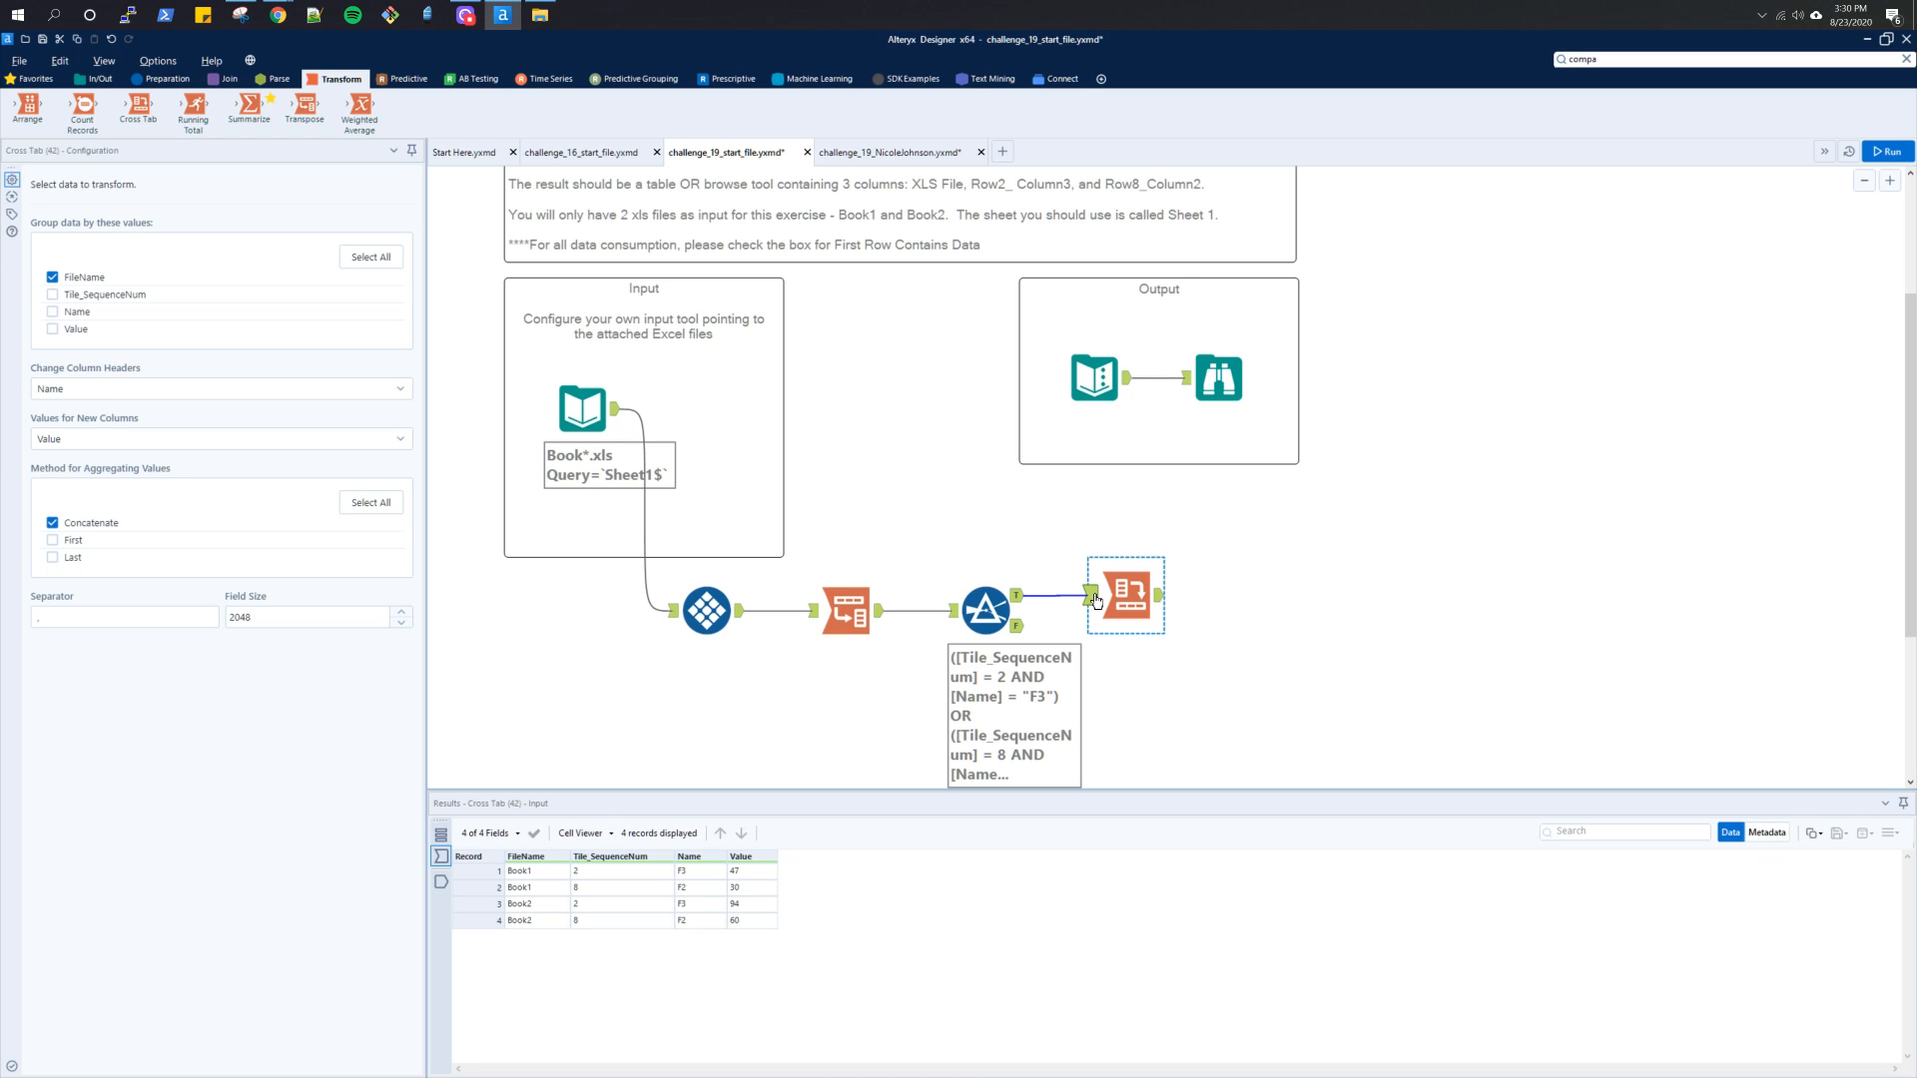
click(1164, 601)
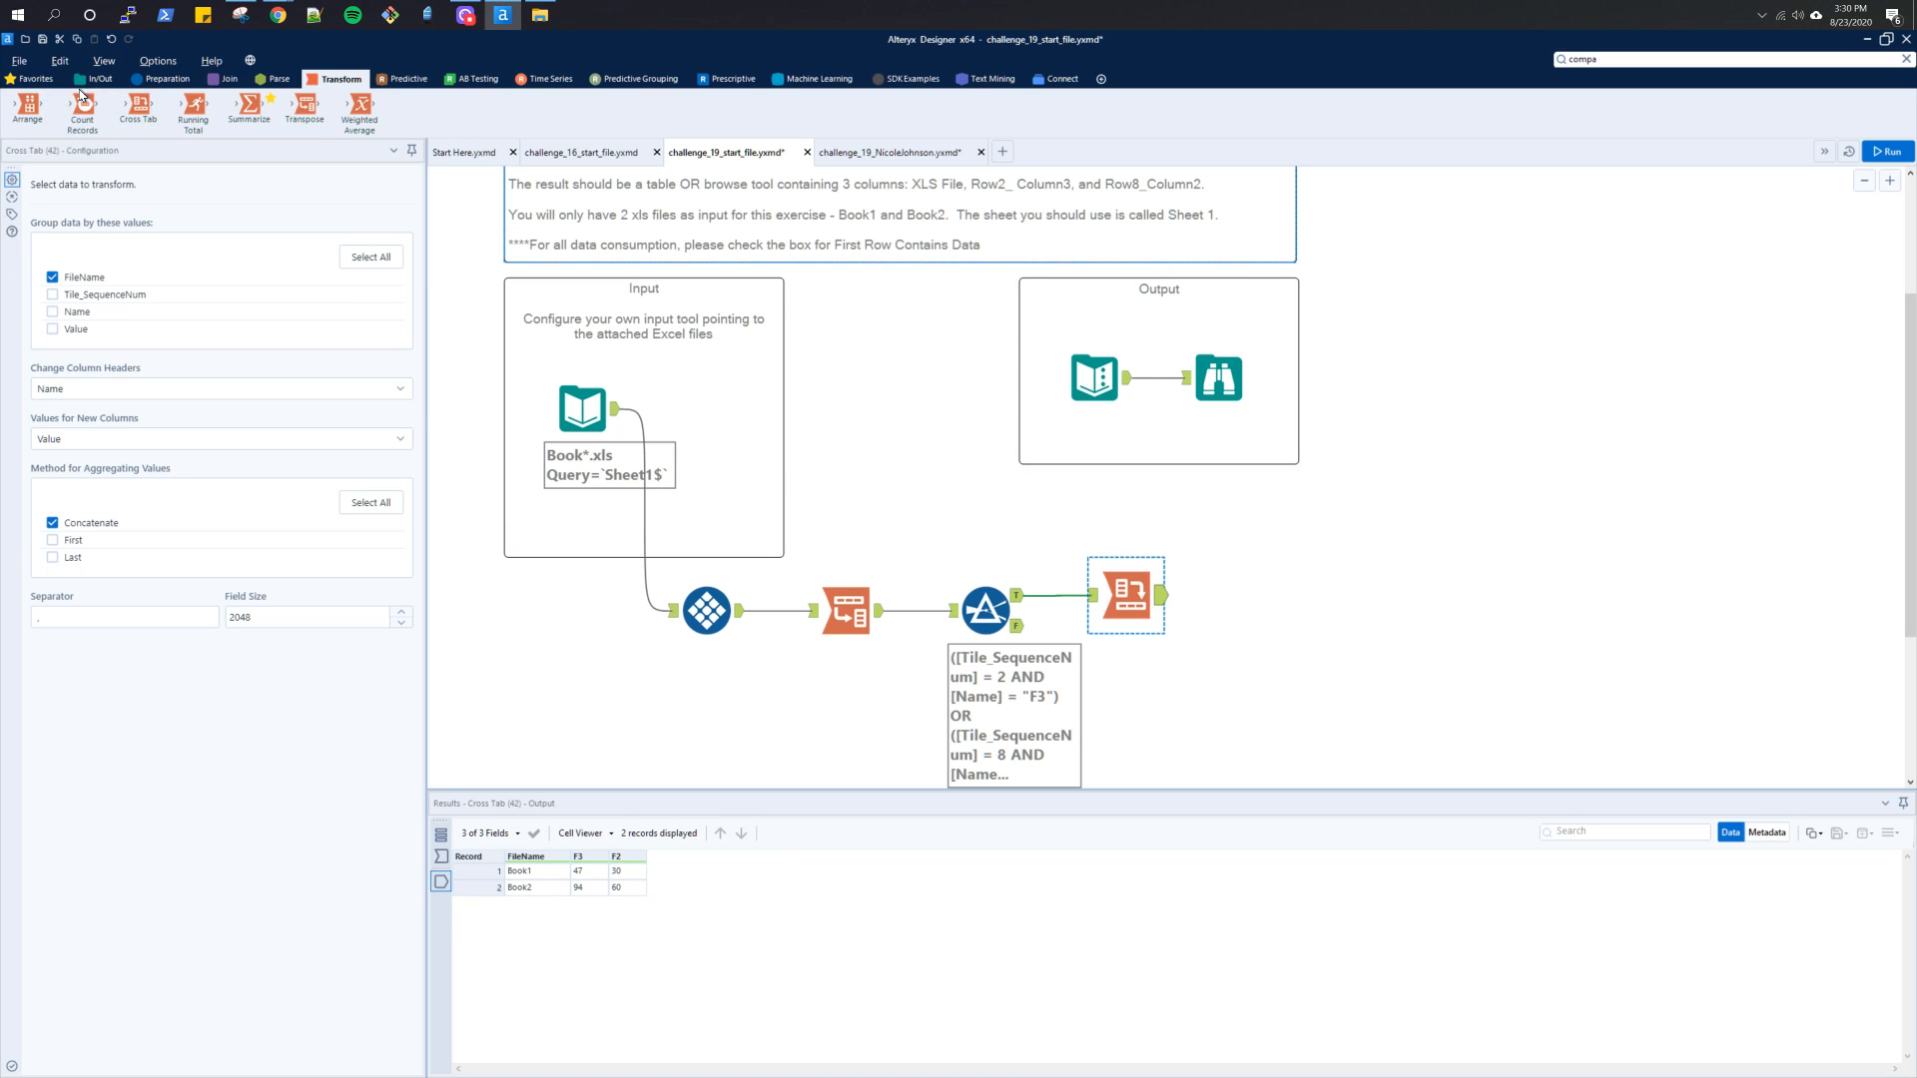
Connect a Select tool to the Cross Tab's output, and check the expected column names in the Output container's Browse tool
click(35, 77)
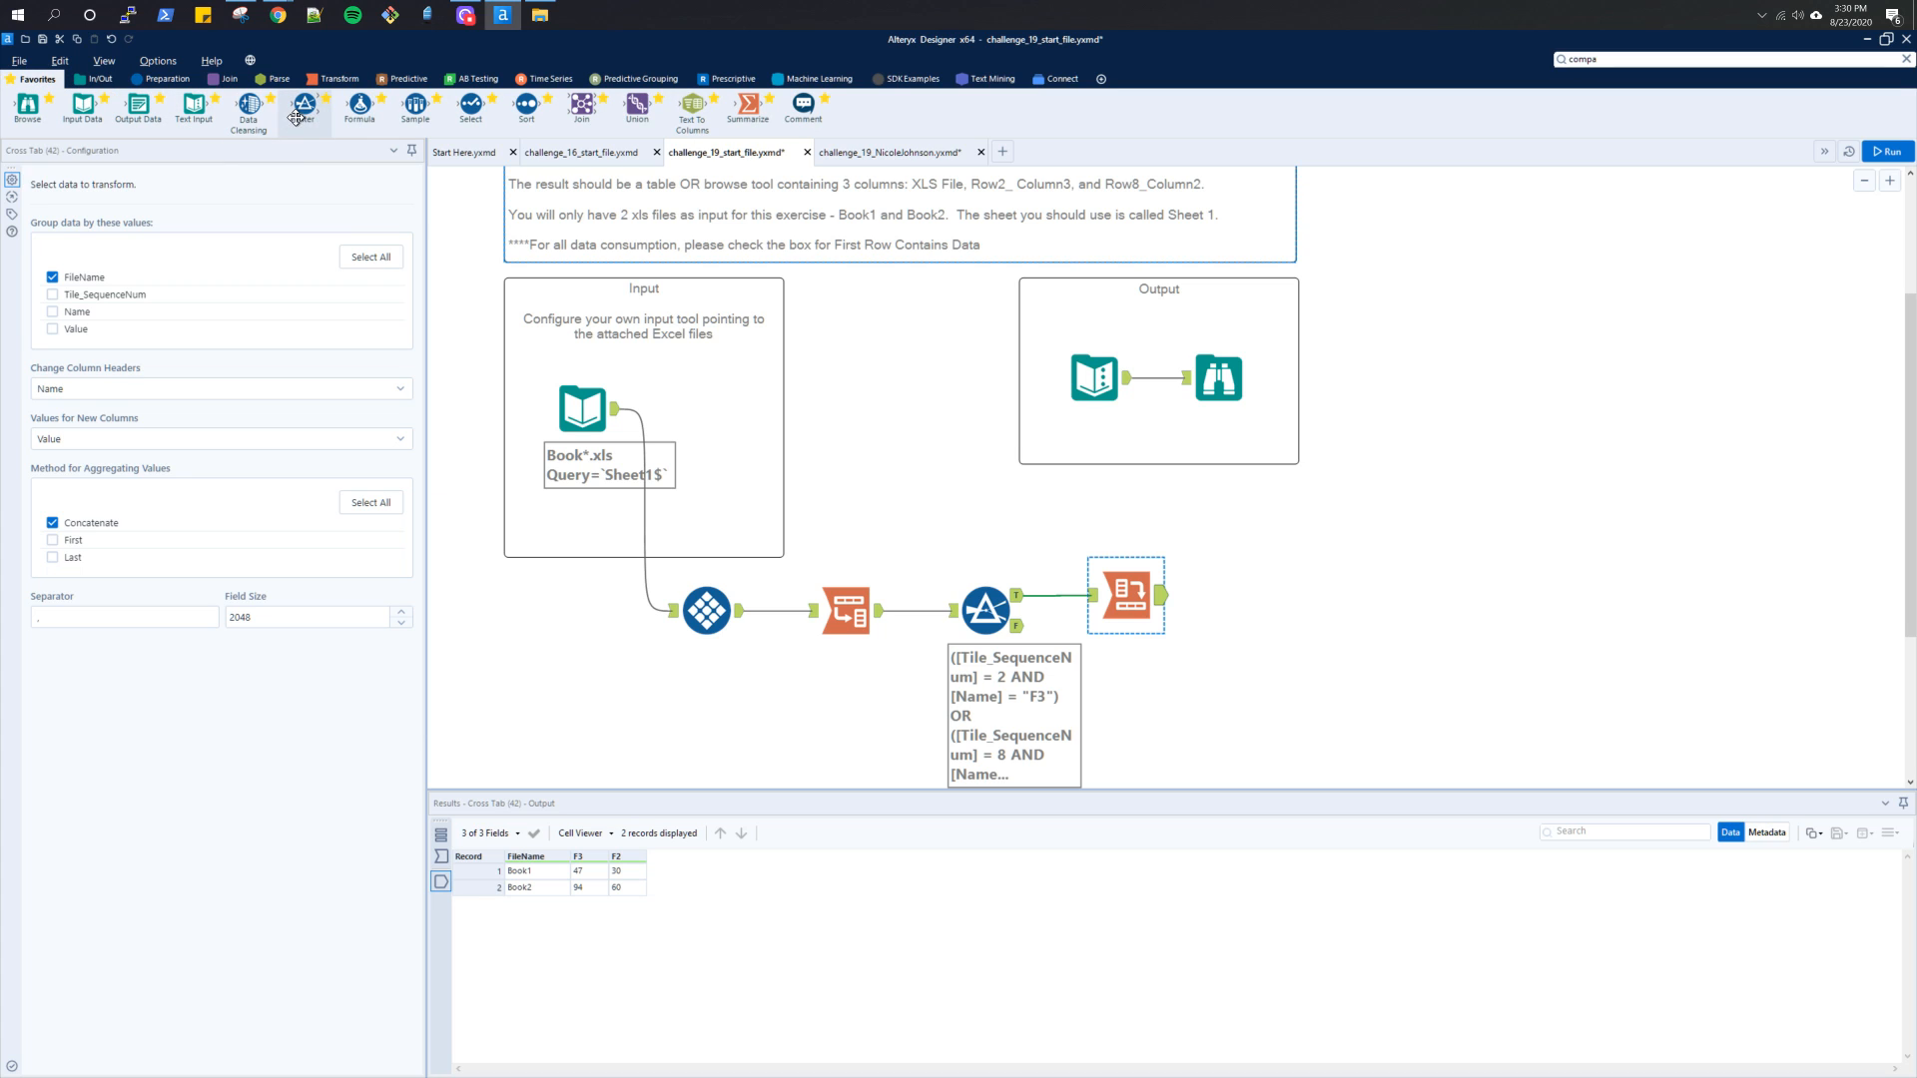
drag(470, 104, 1219, 595)
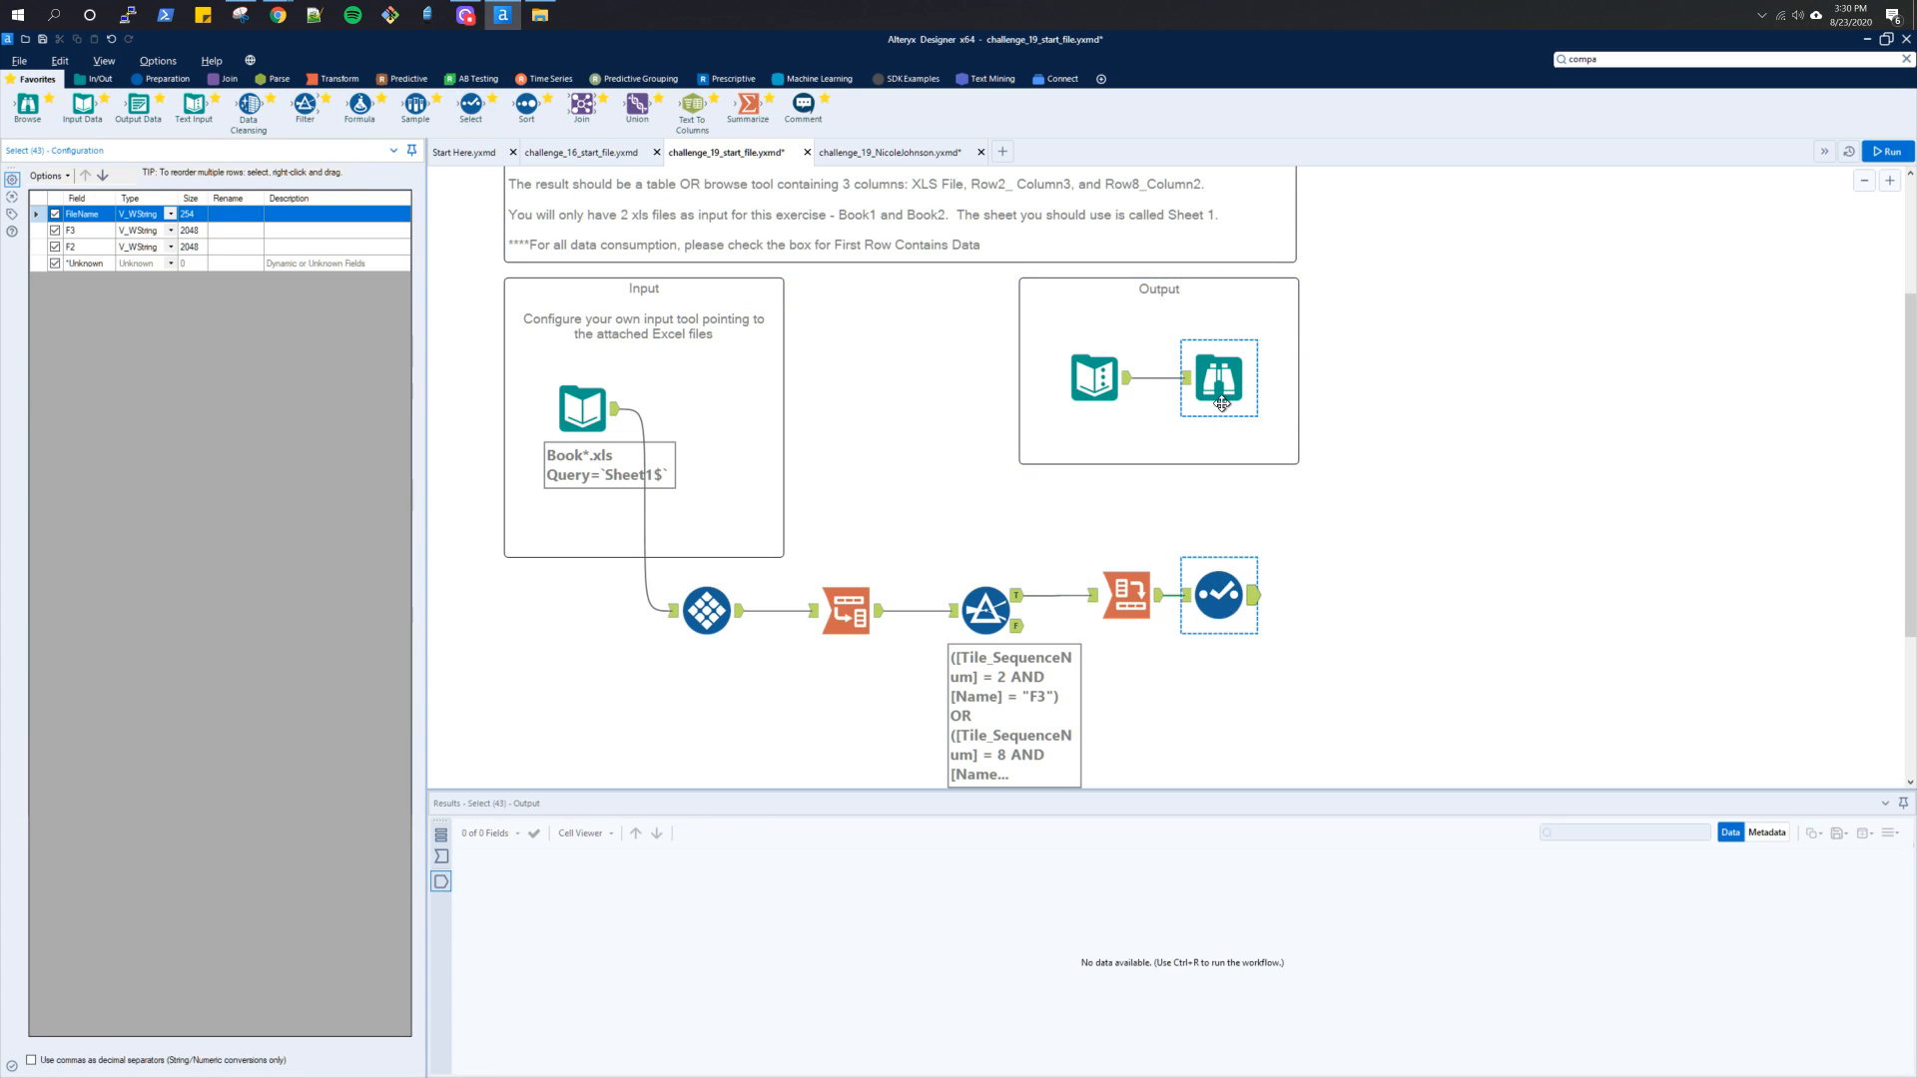
click(1221, 404)
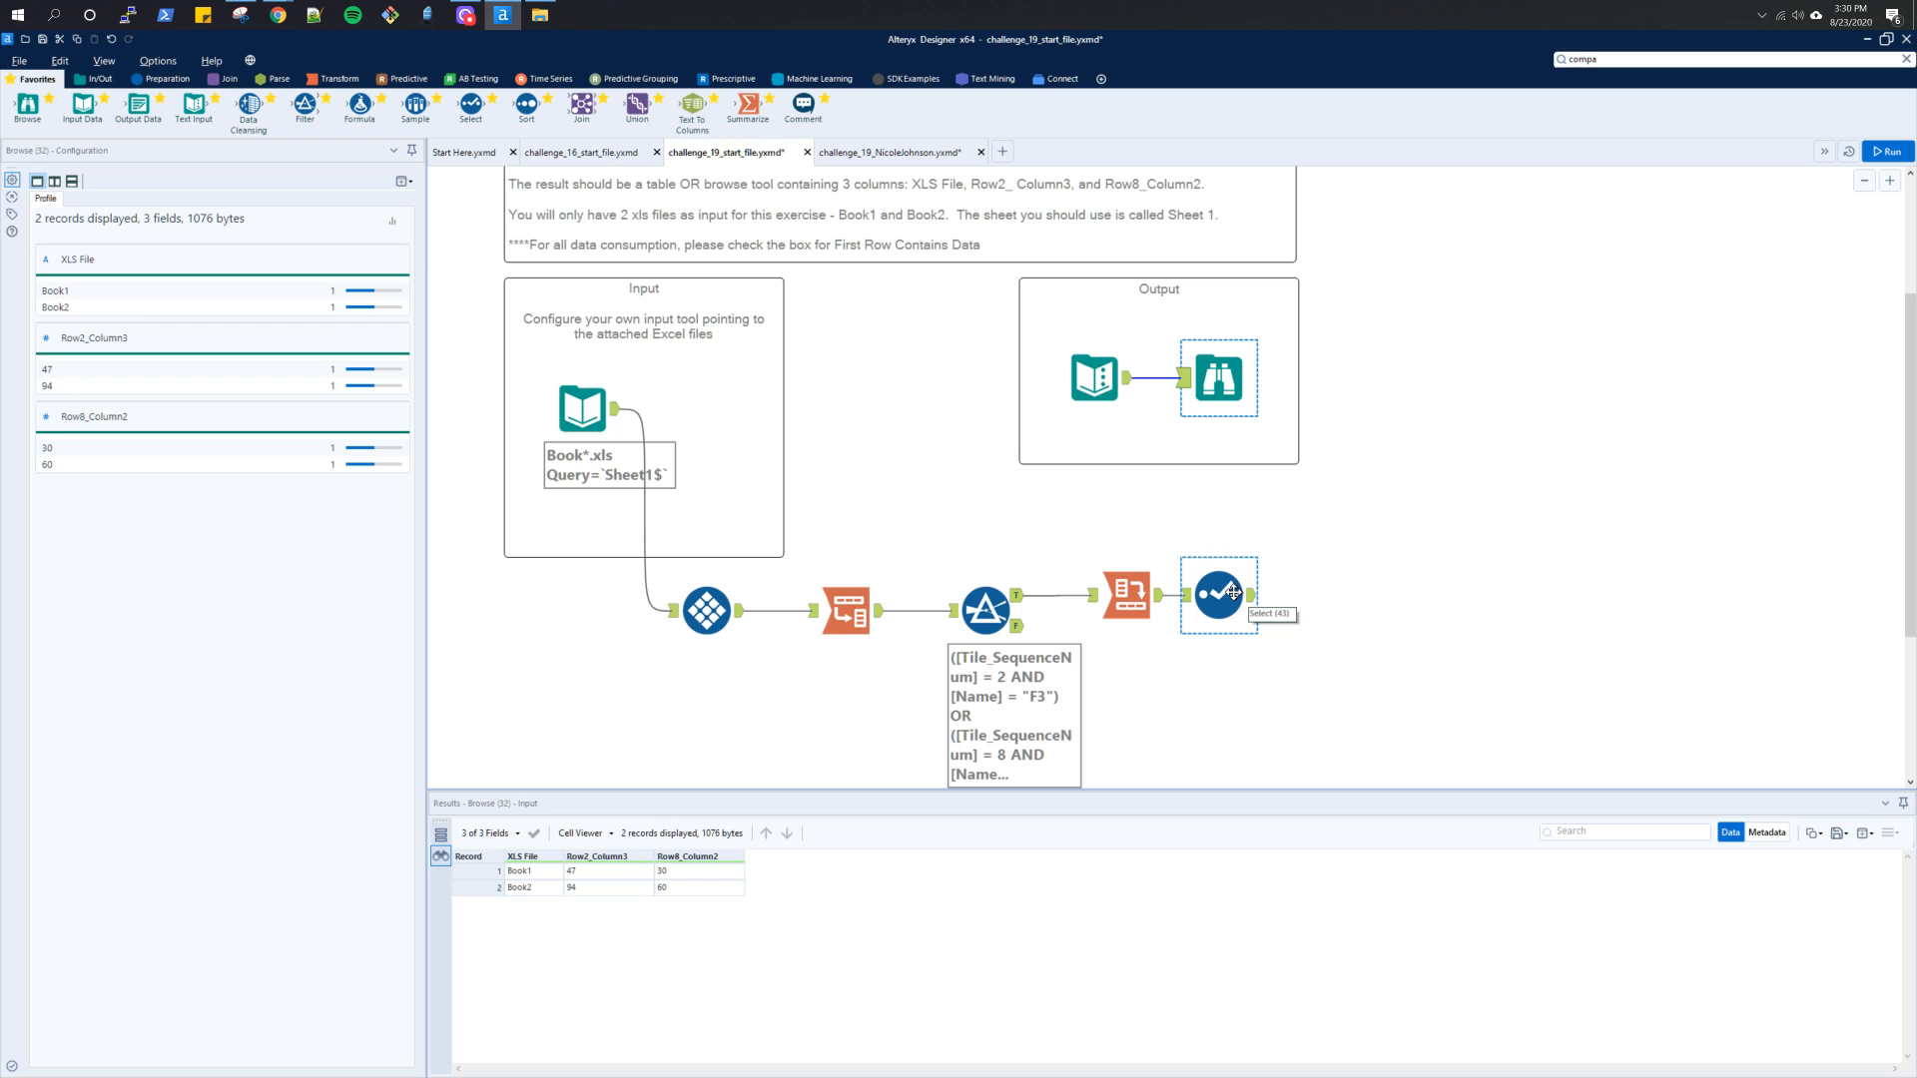
scroll(1256, 595, up, 1)
click(1246, 651)
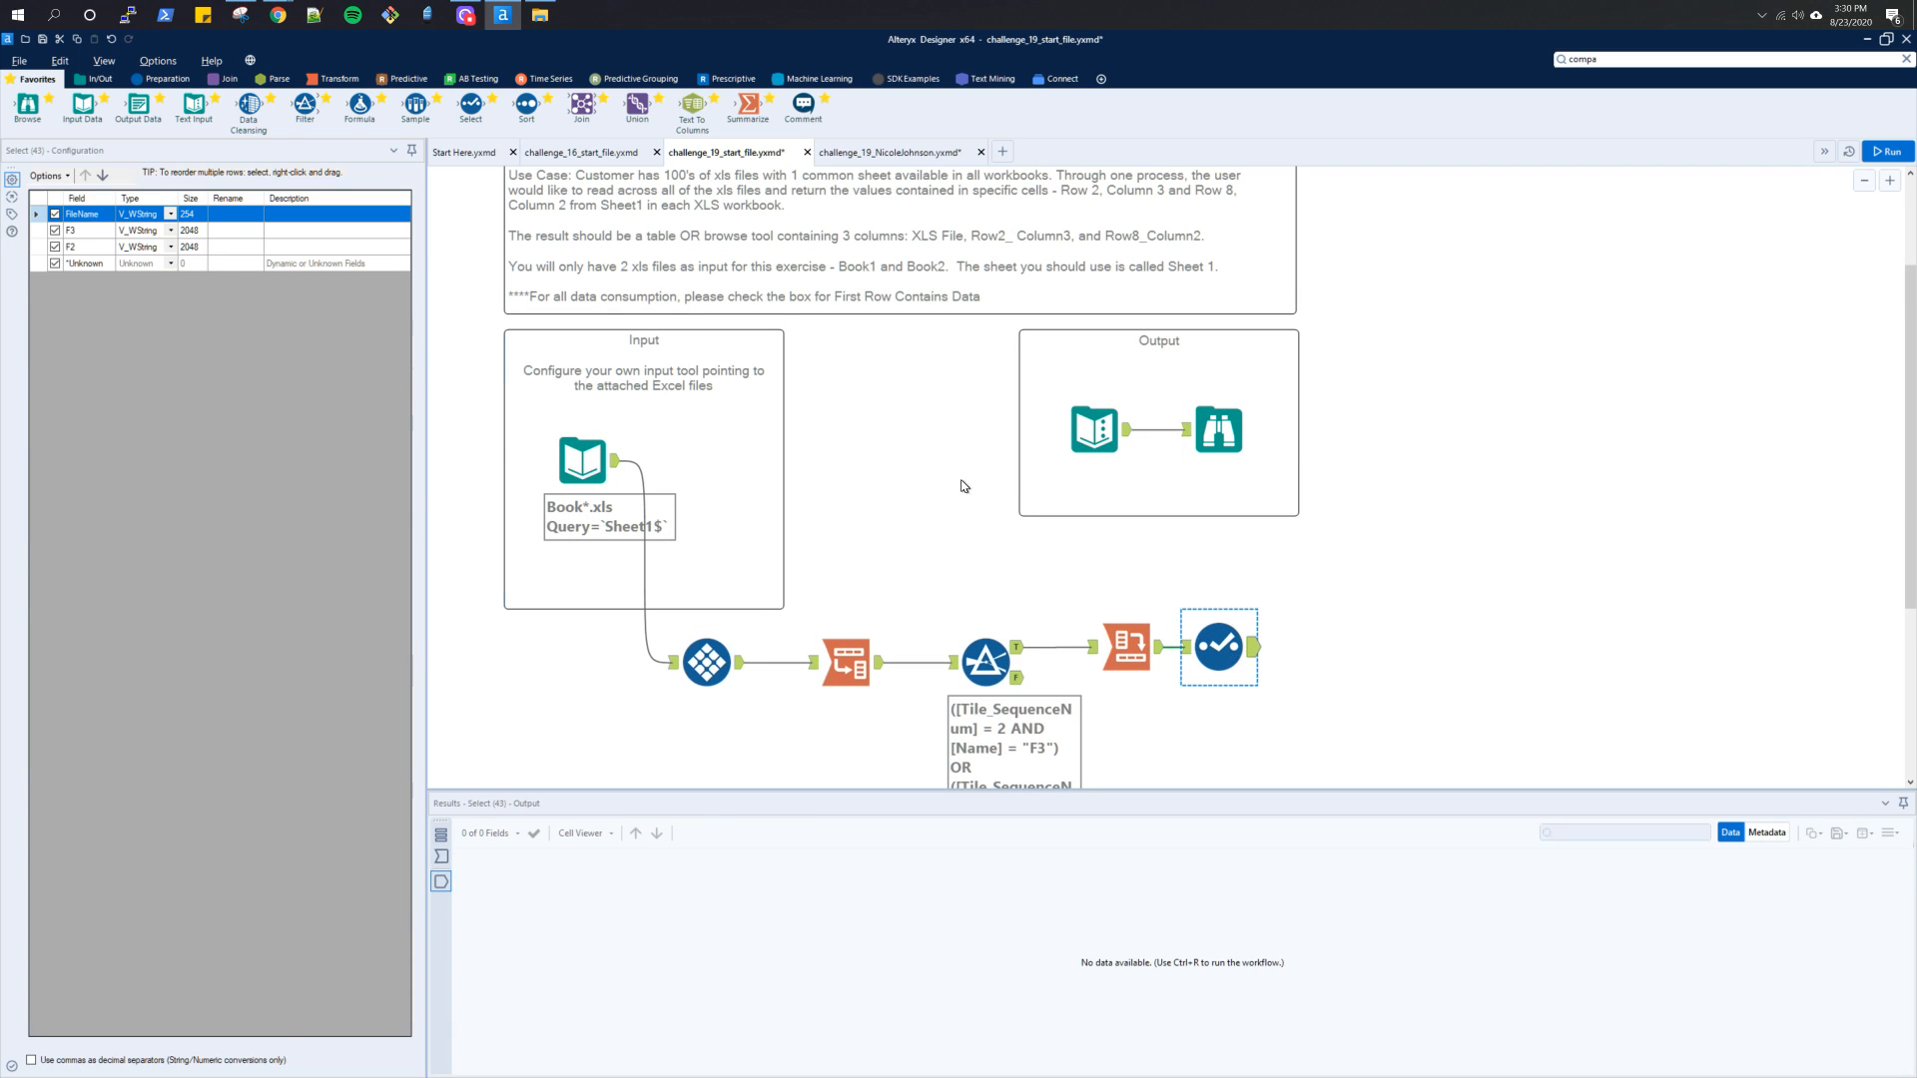
Rename FileName to "XLS File", F3 to "Row2_Column3" and F2 to "Row8_Column2" in the Select tool
click(236, 214)
text(X)
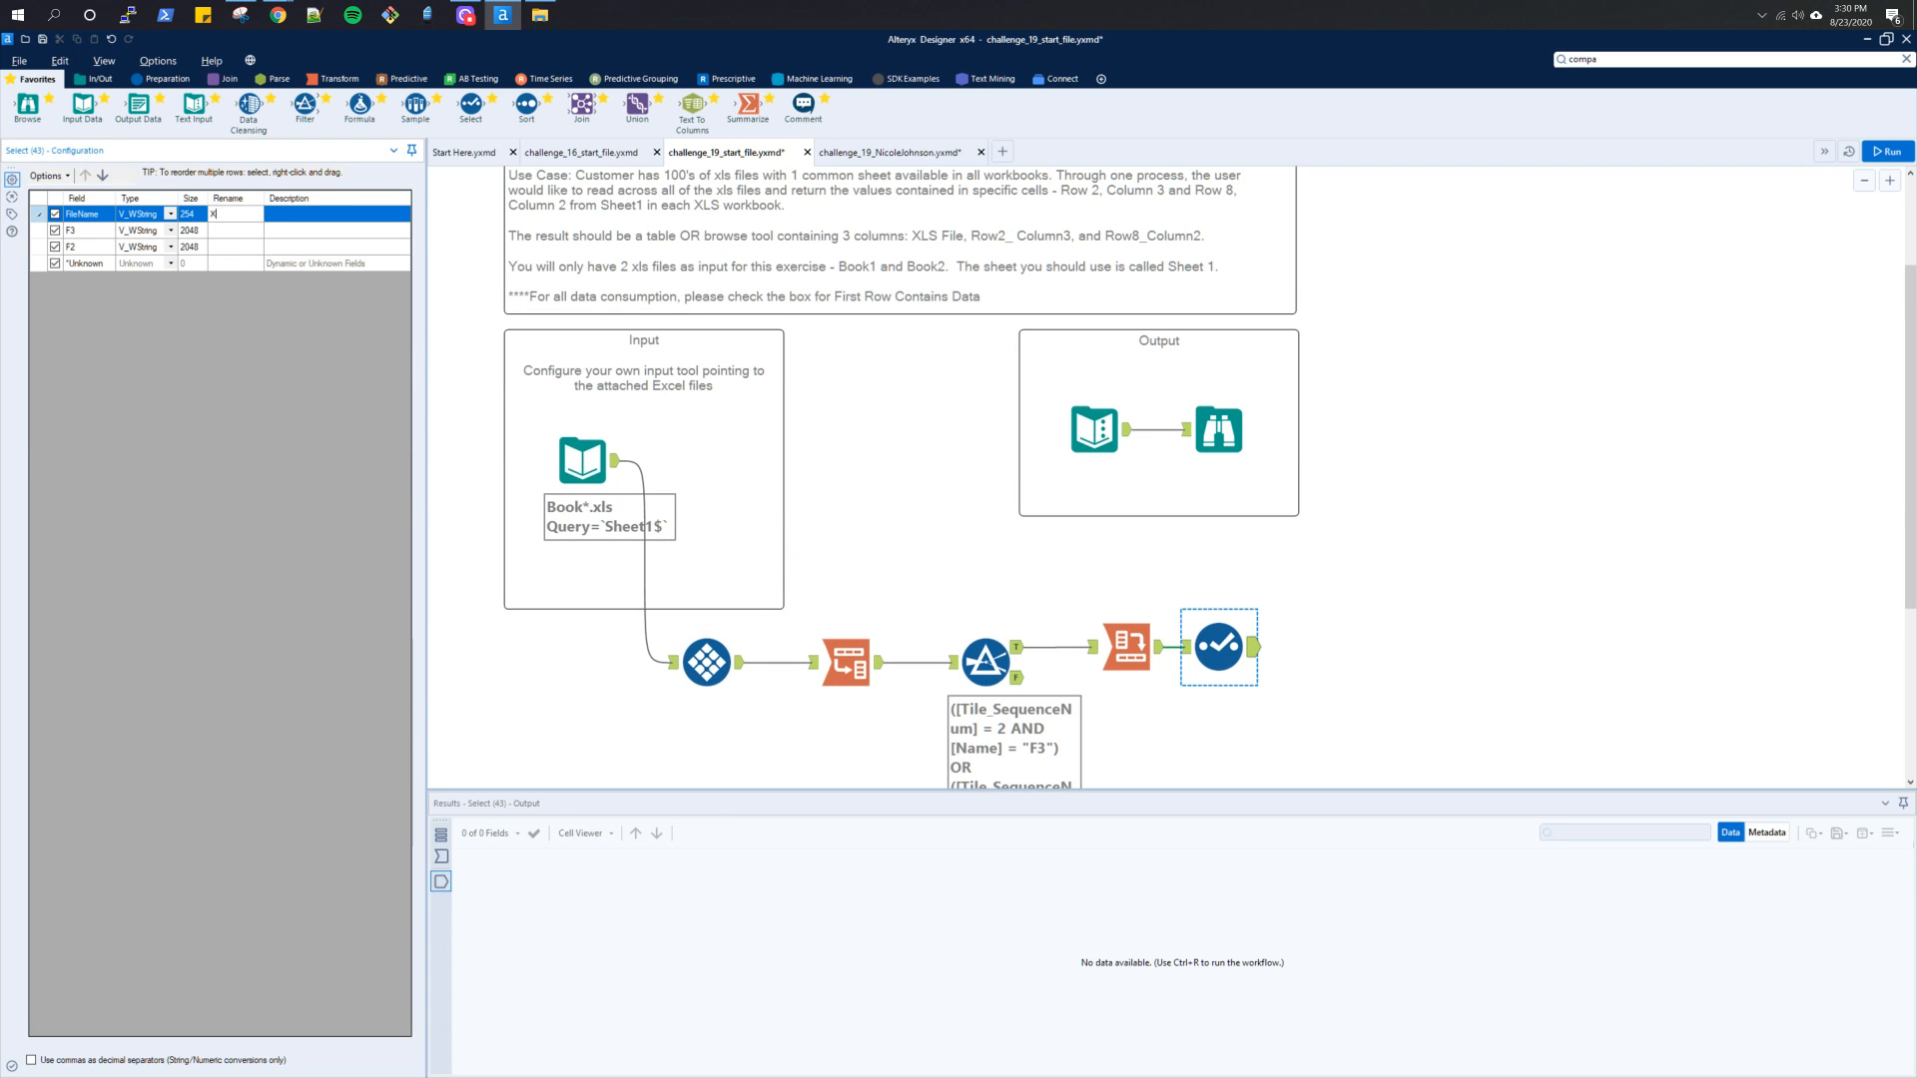
text(LS File)
click(252, 229)
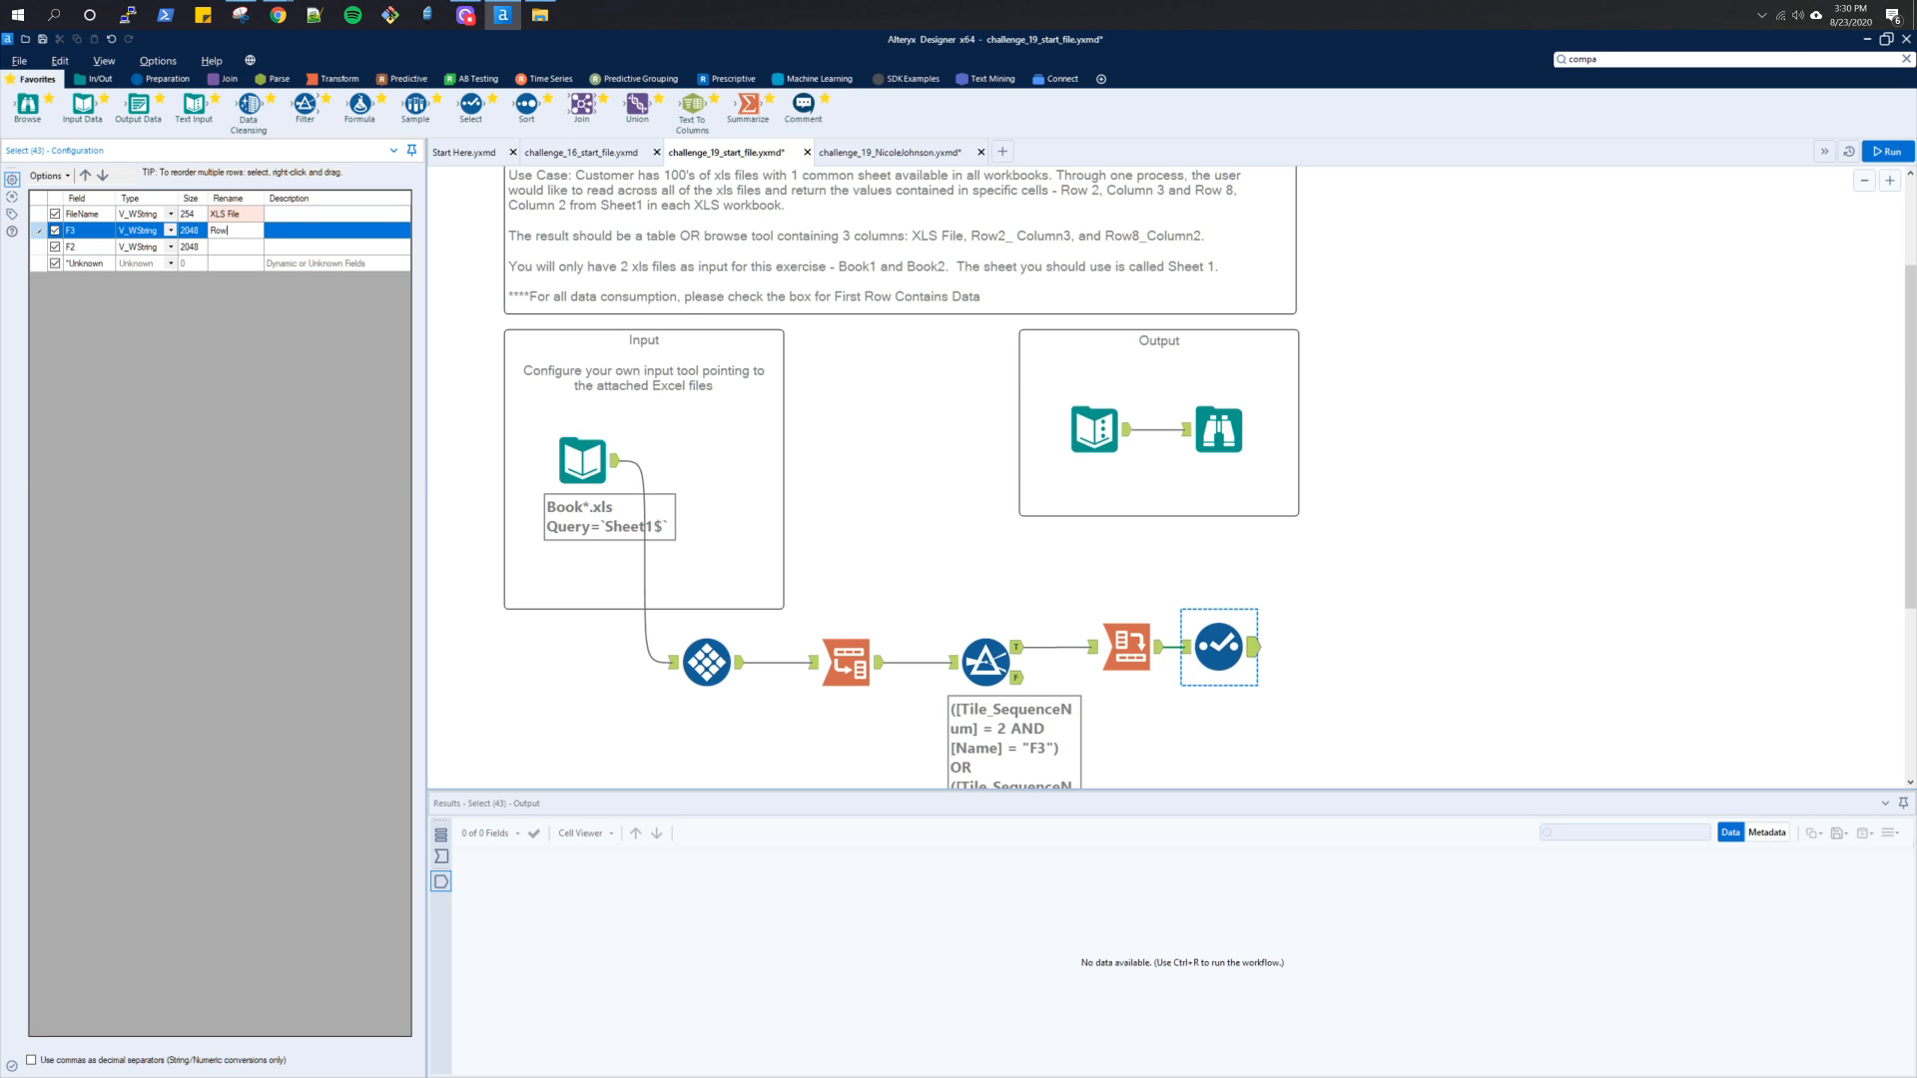
text(Row2_Column3)
key(Return)
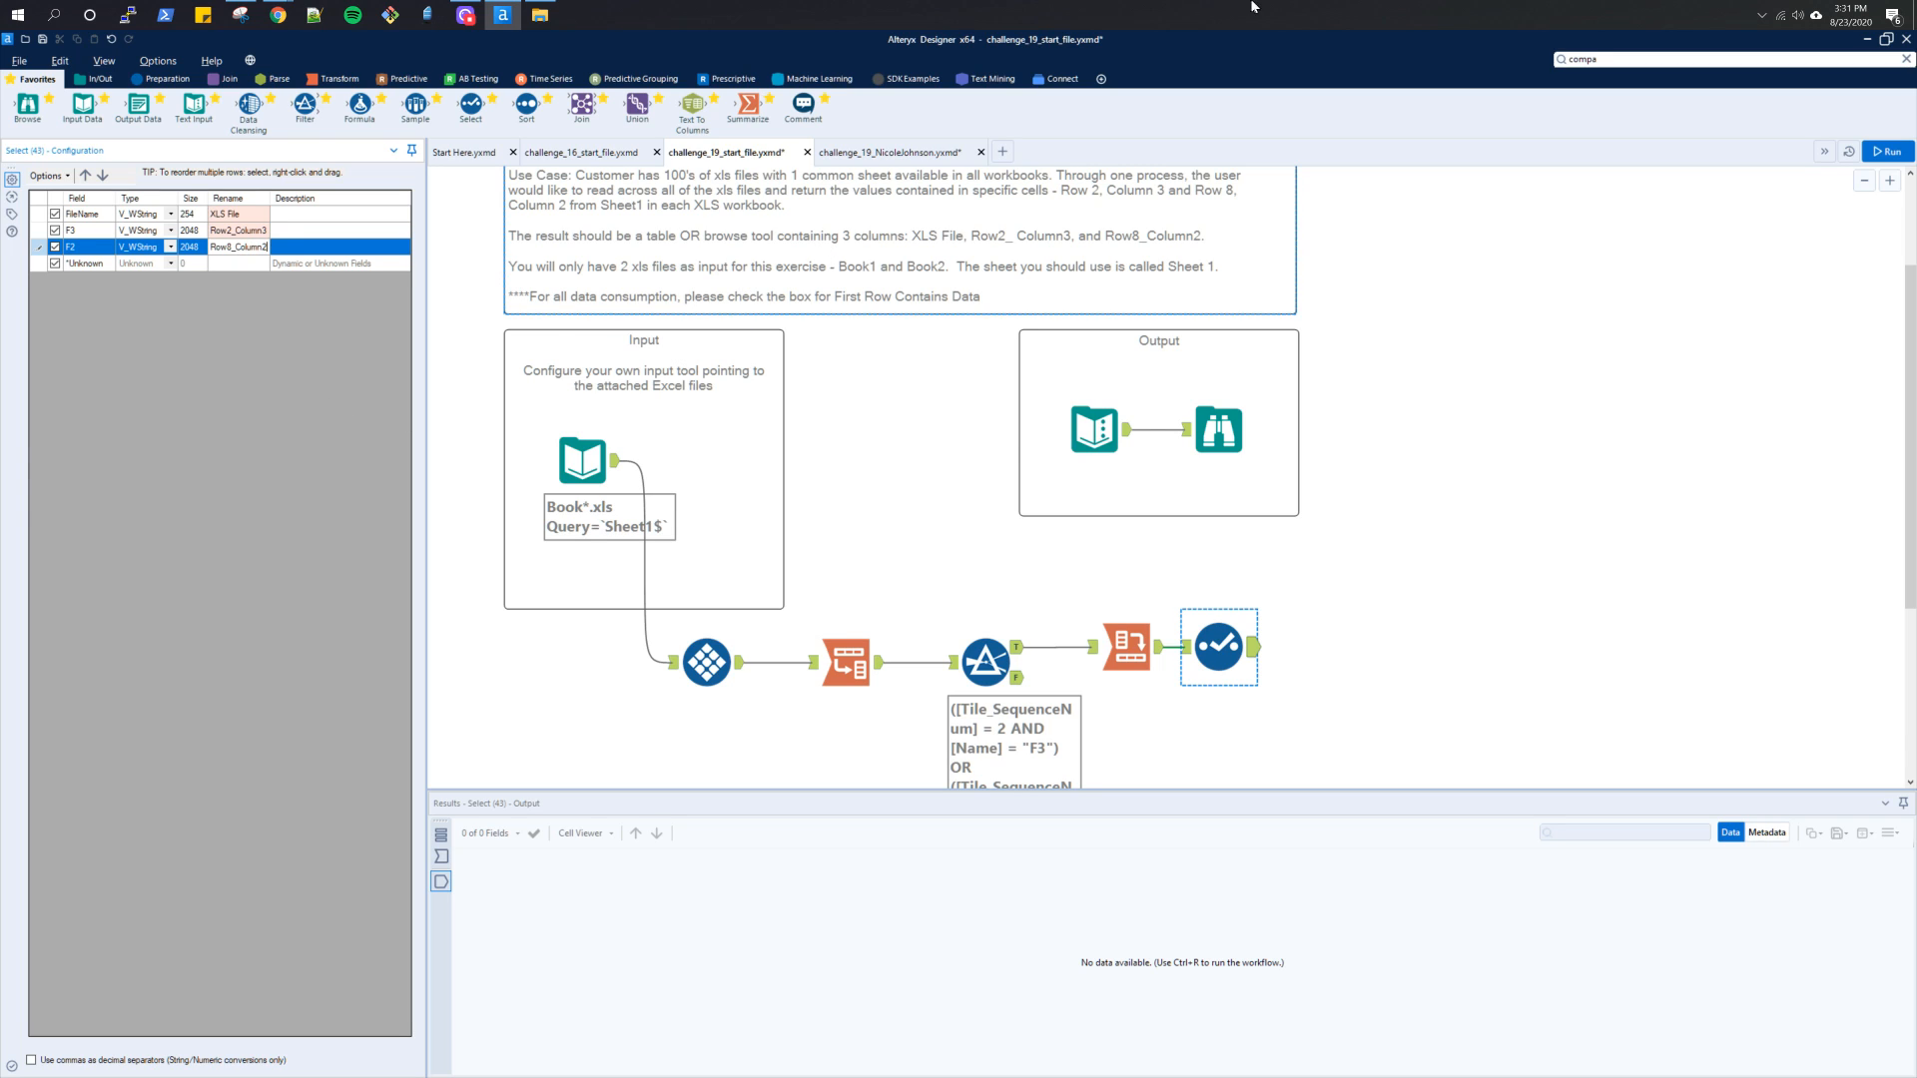
Run the workflow and compare the Select tool's output with the expected result in the Output container
click(1887, 151)
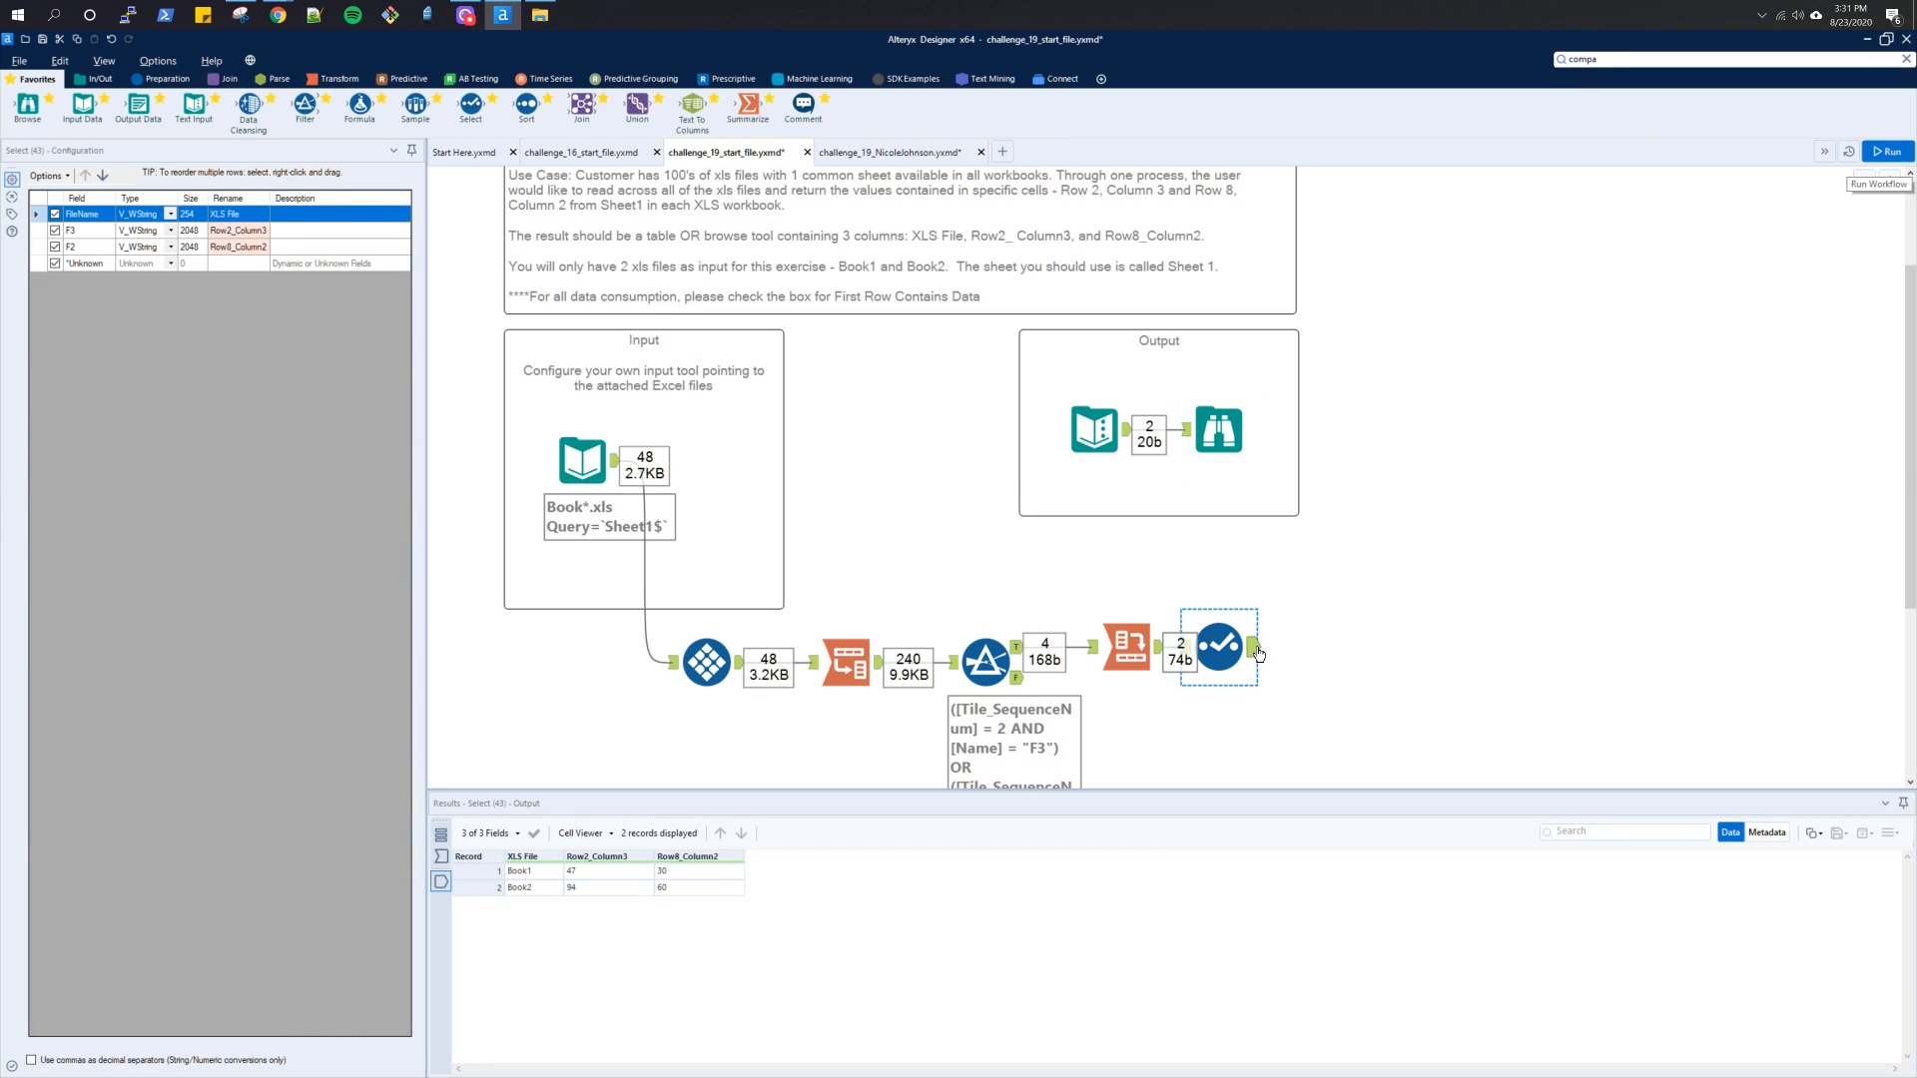
click(1220, 431)
click(1219, 647)
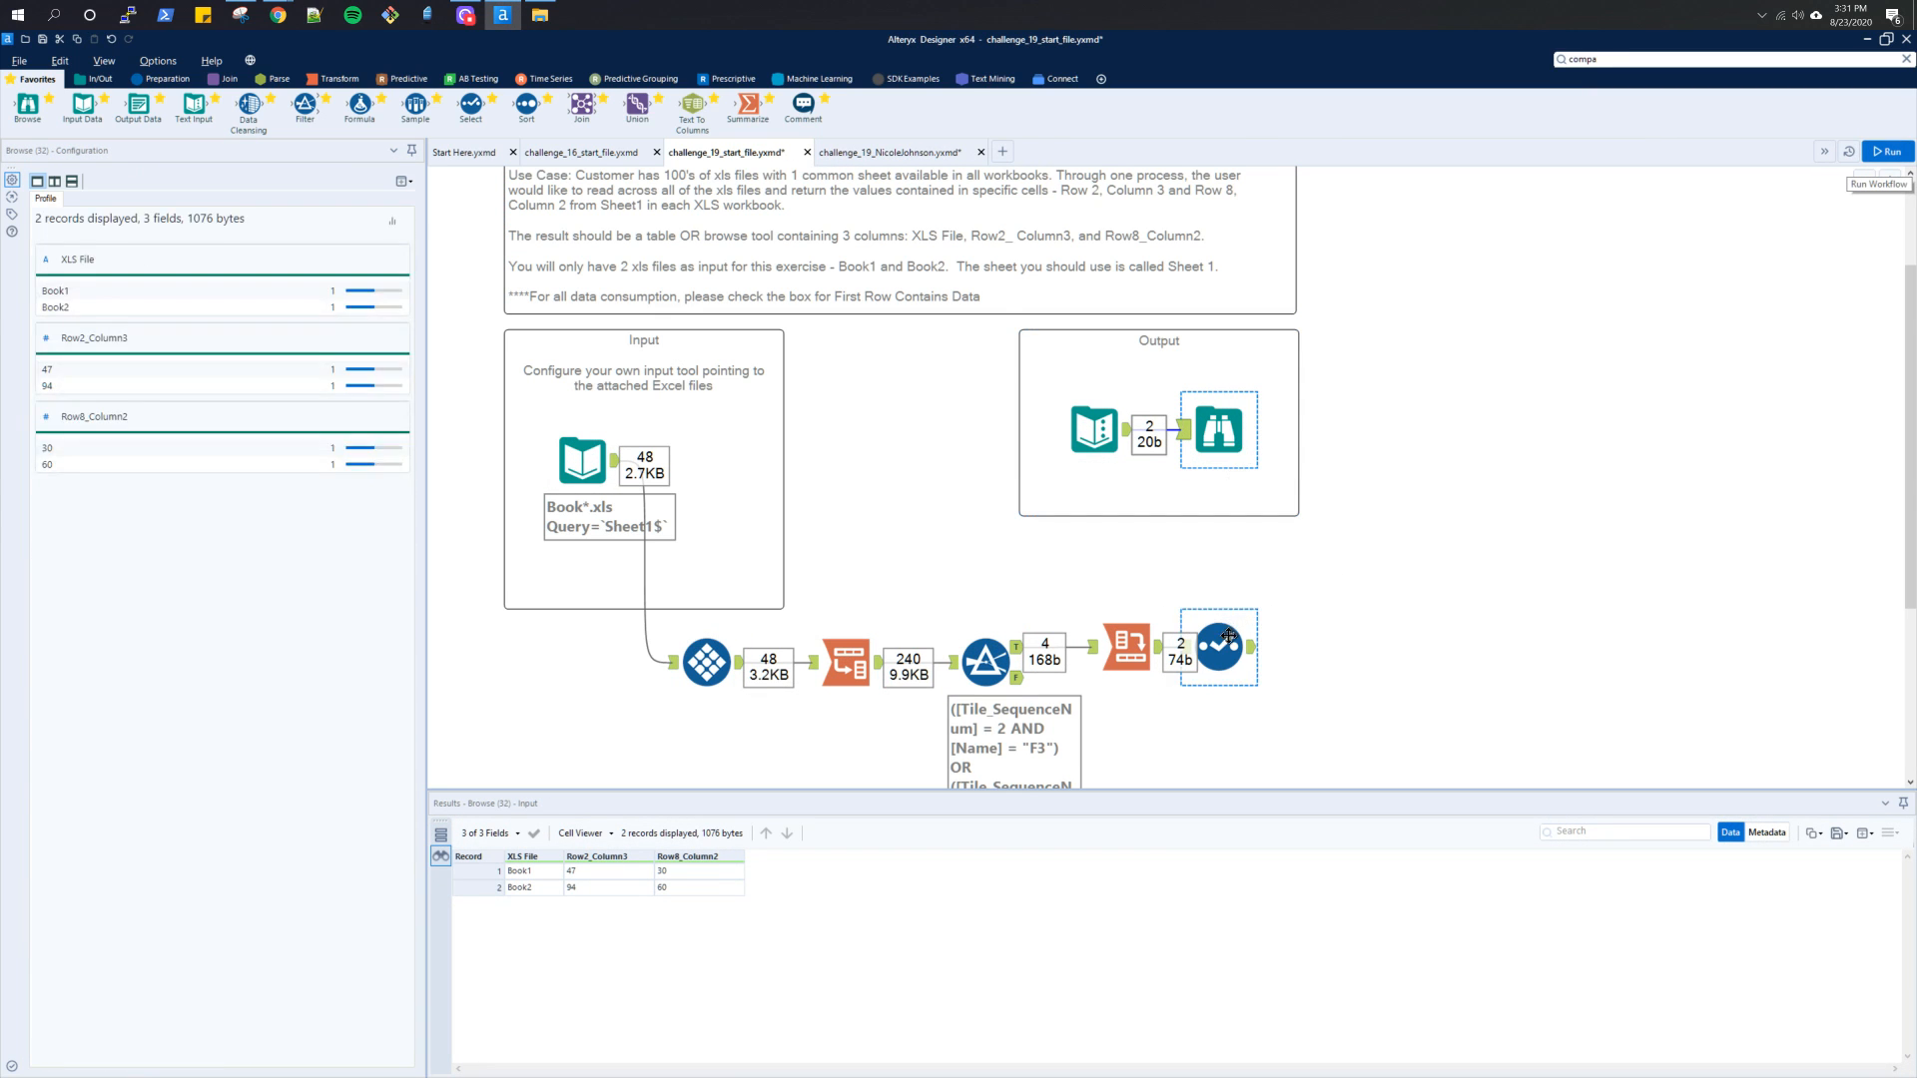
scroll(1492, 518, up, 1)
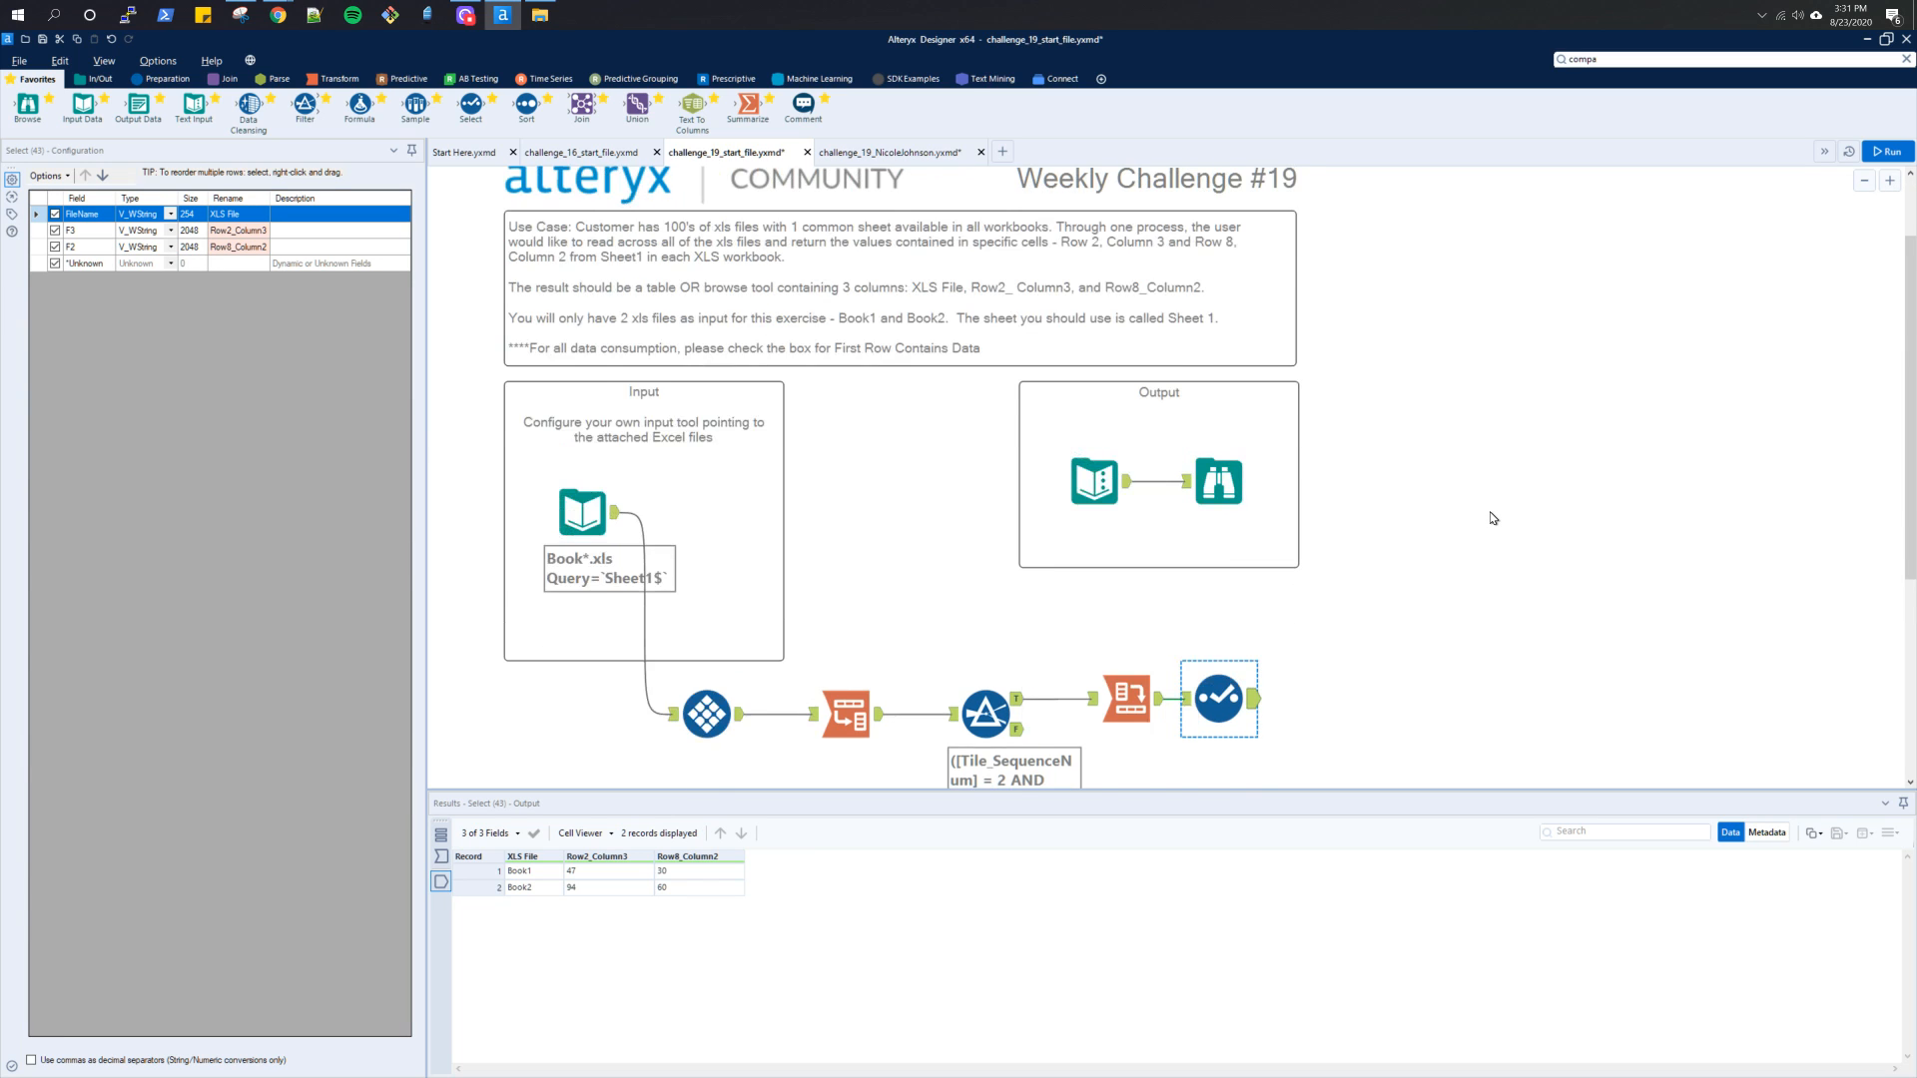
scroll(1492, 518, down, 3)
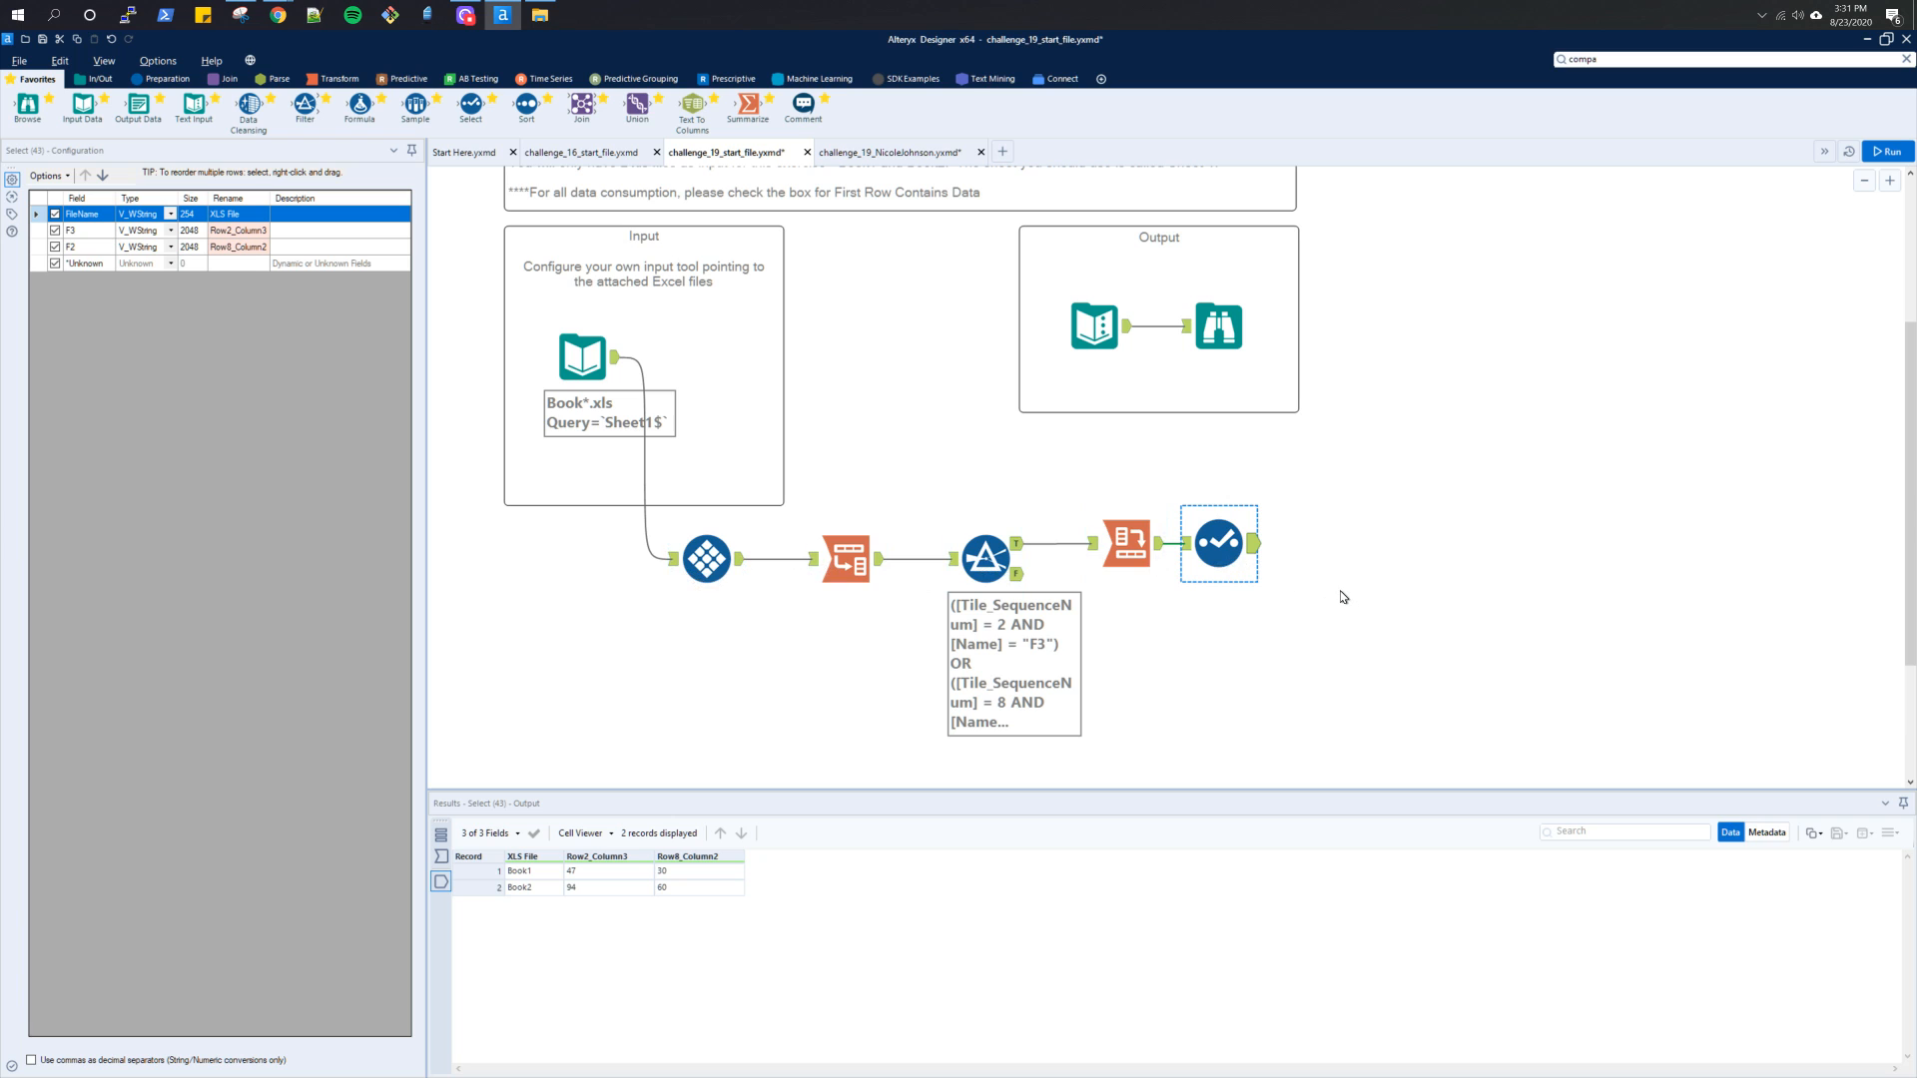
scroll(1343, 597, up, 2)
scroll(1343, 597, up, 3)
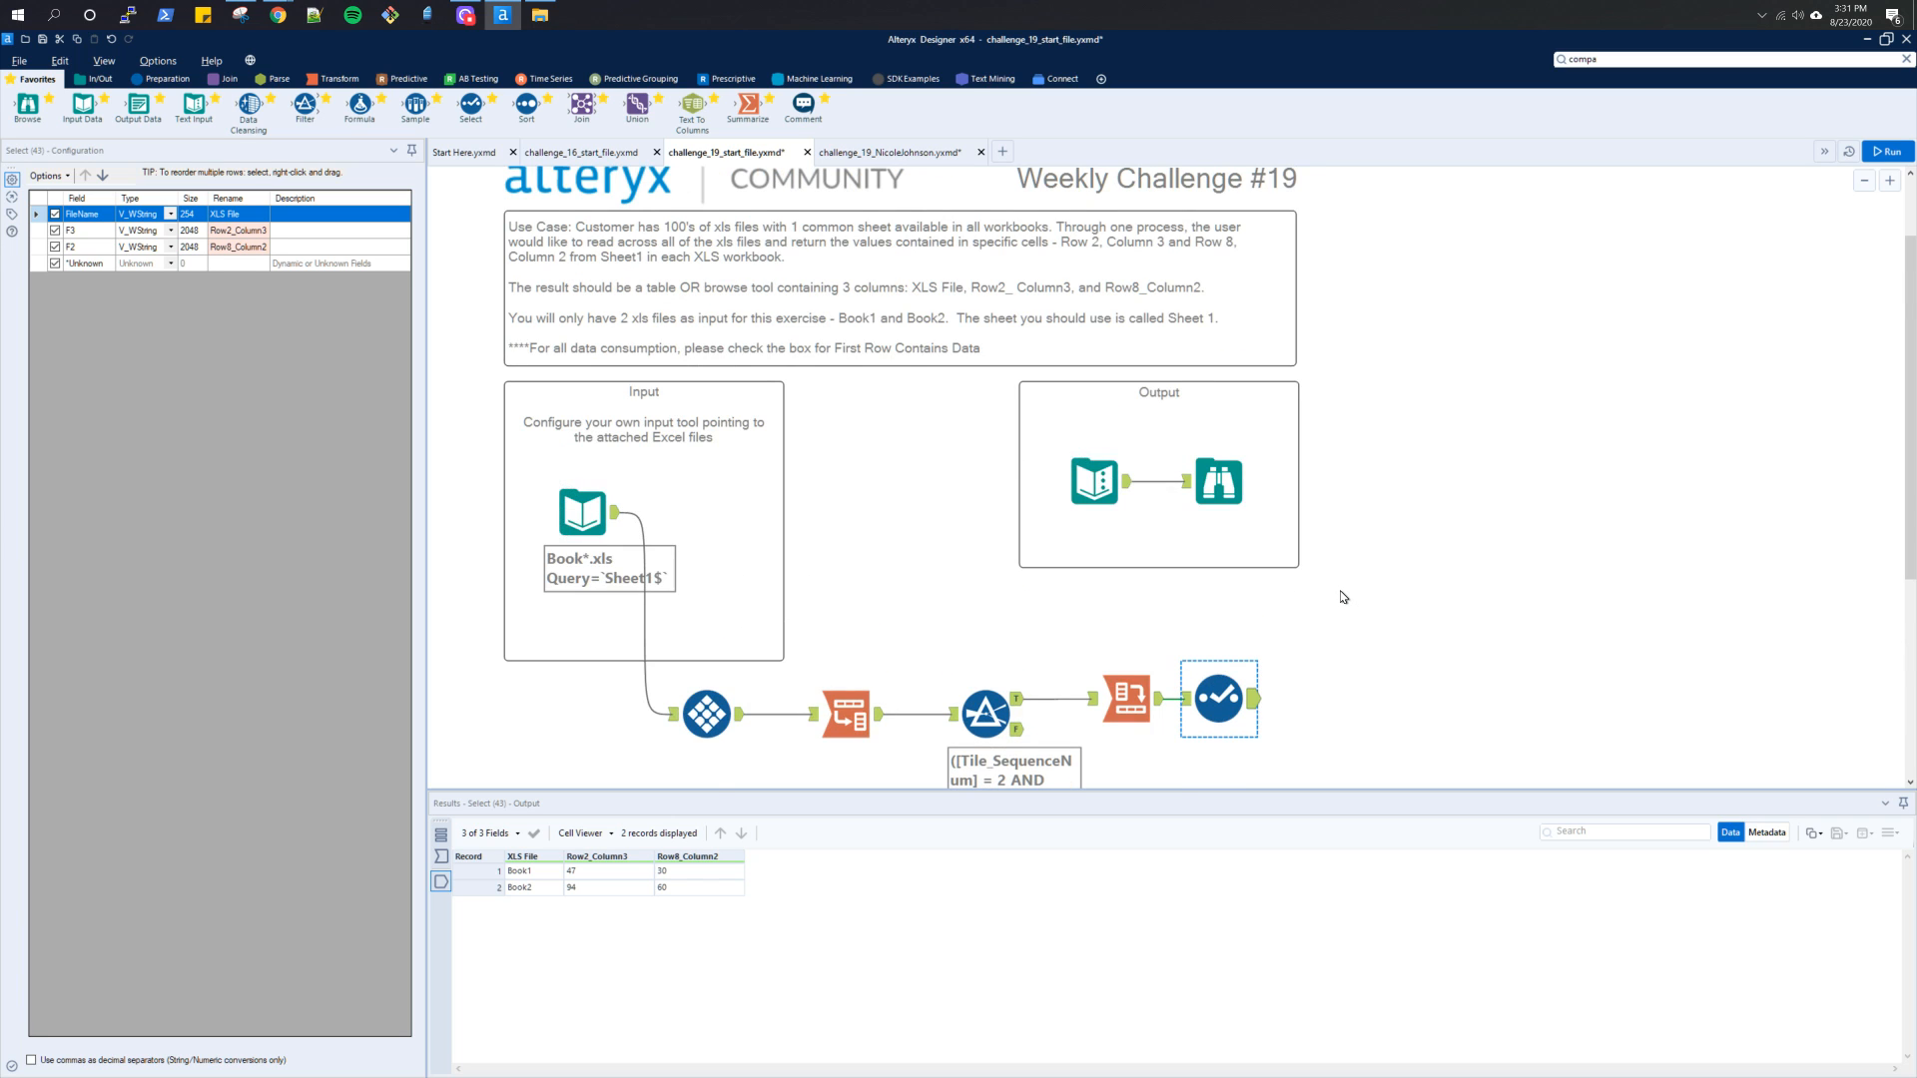
scroll(1342, 597, down, 1)
scroll(1342, 597, down, 1)
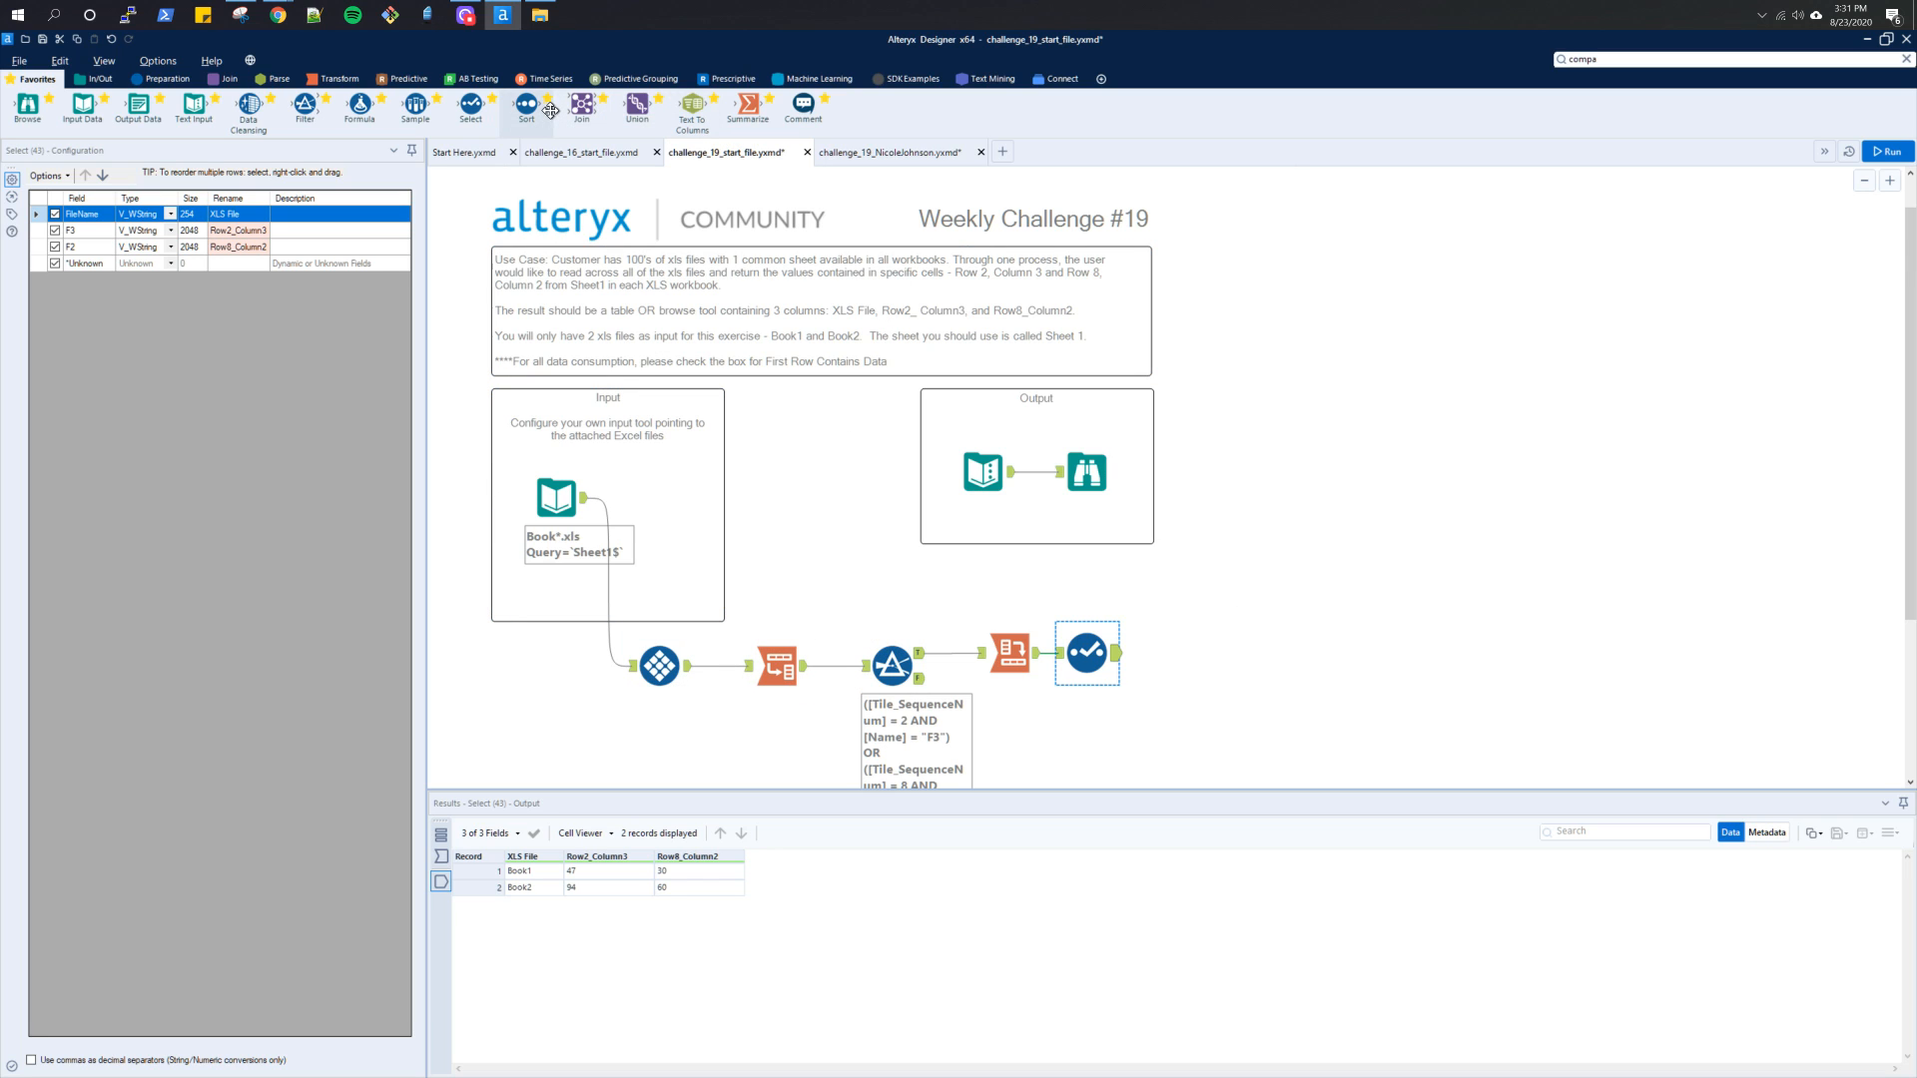
Find the Tile tool among the preparation tools and view its description
click(165, 79)
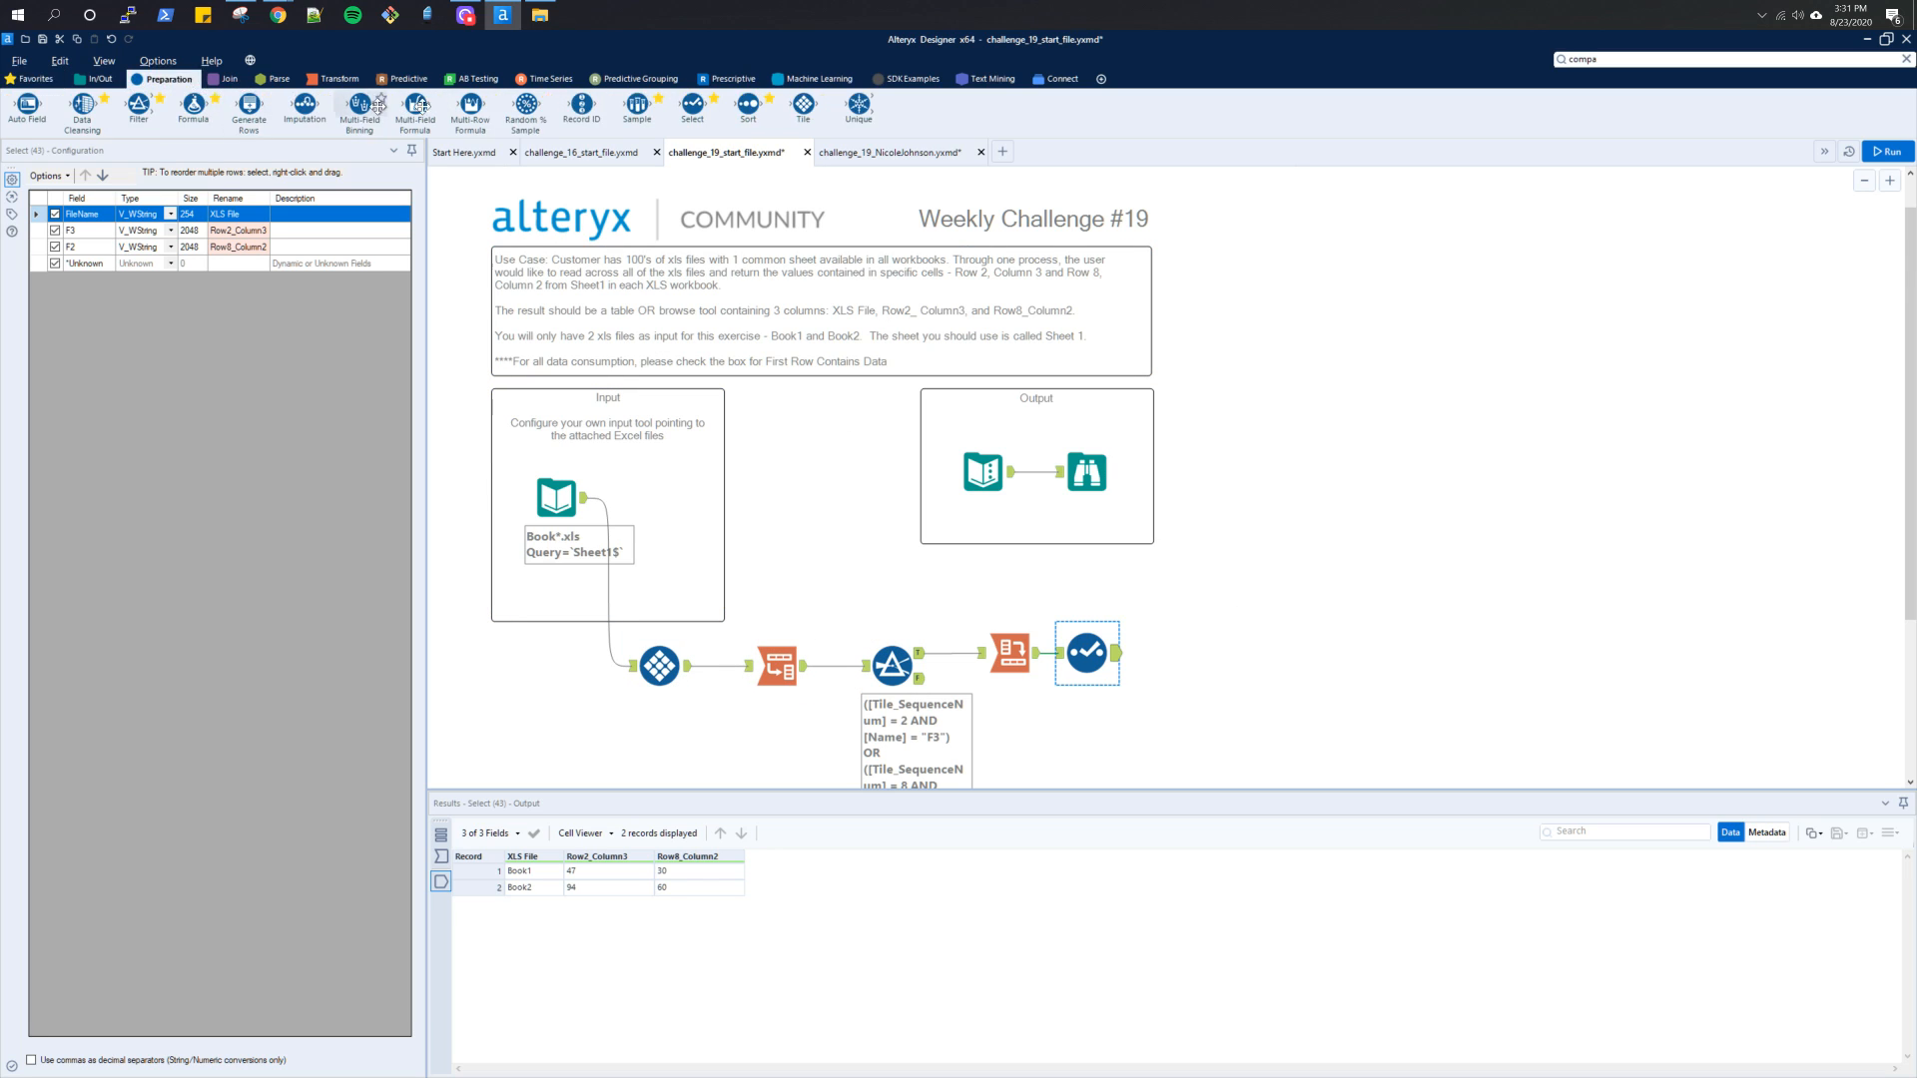
mouse_move(785, 118)
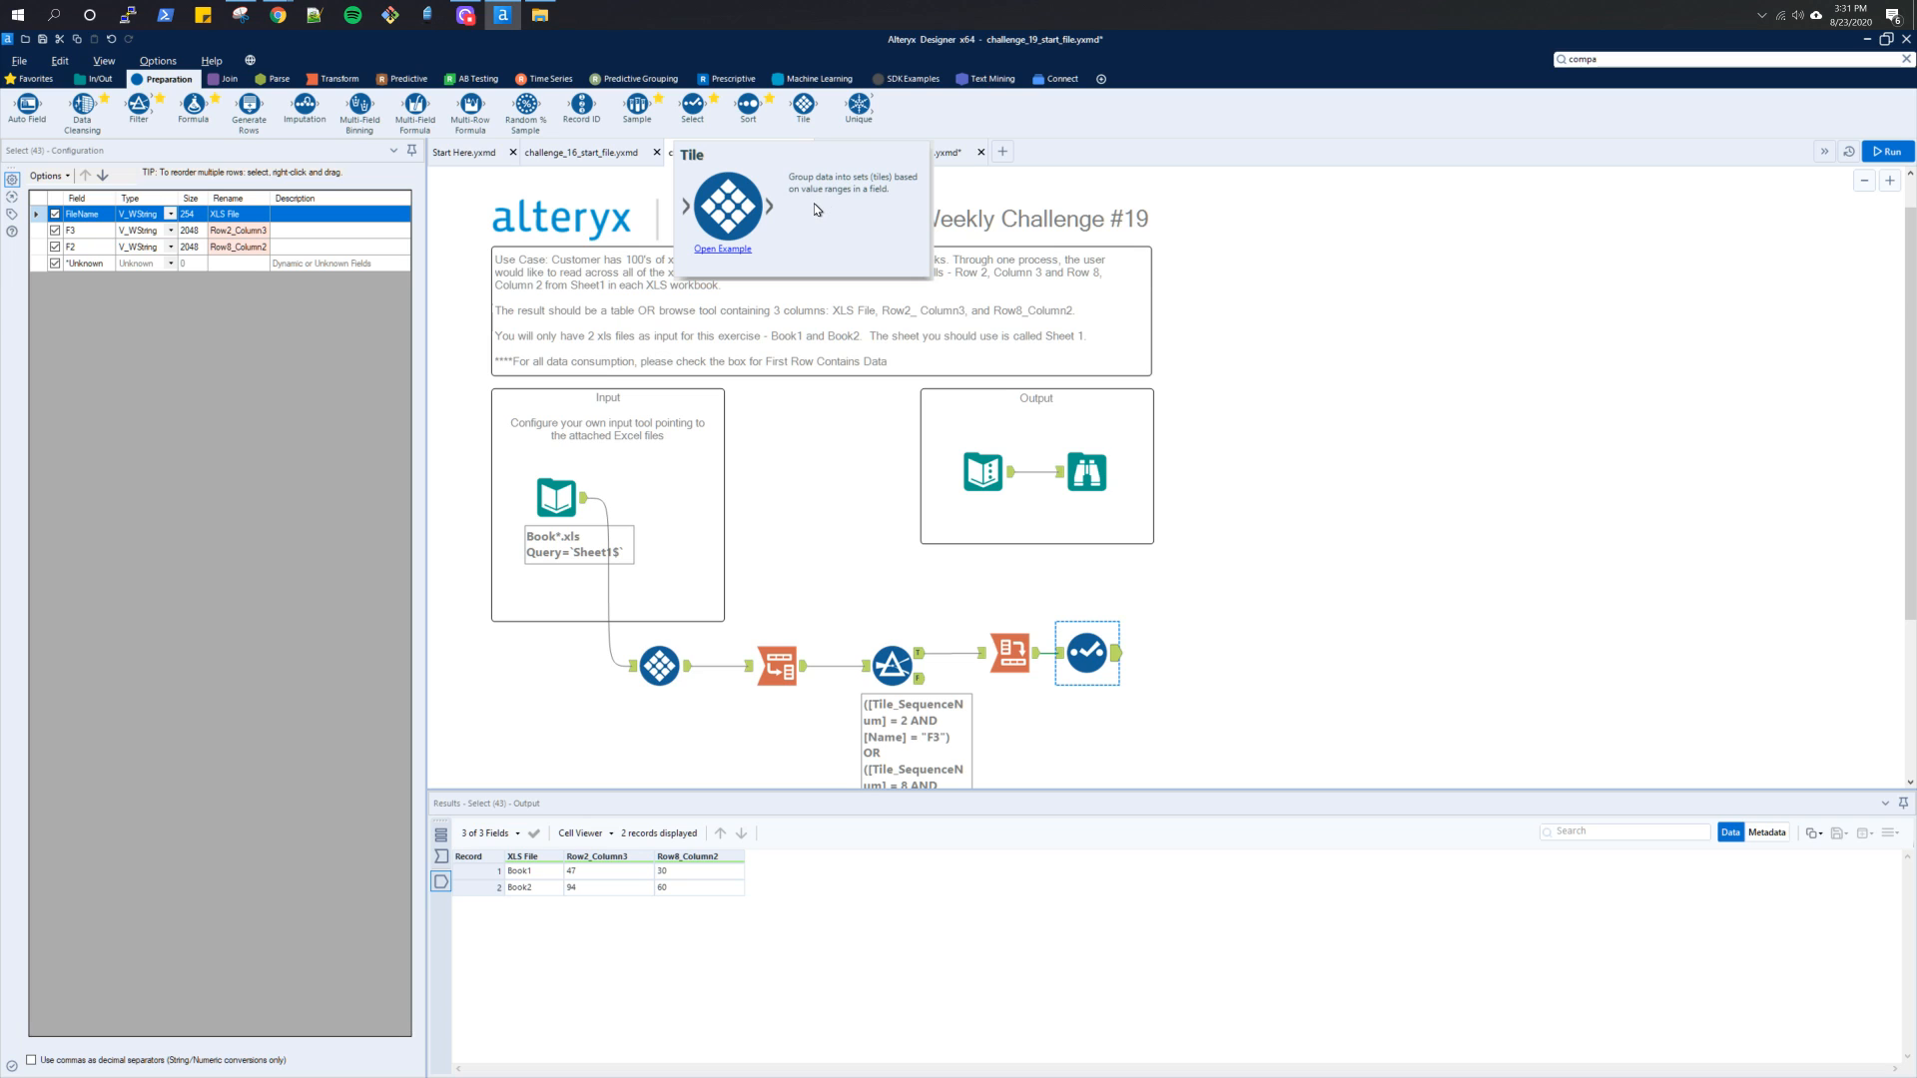
click(1257, 589)
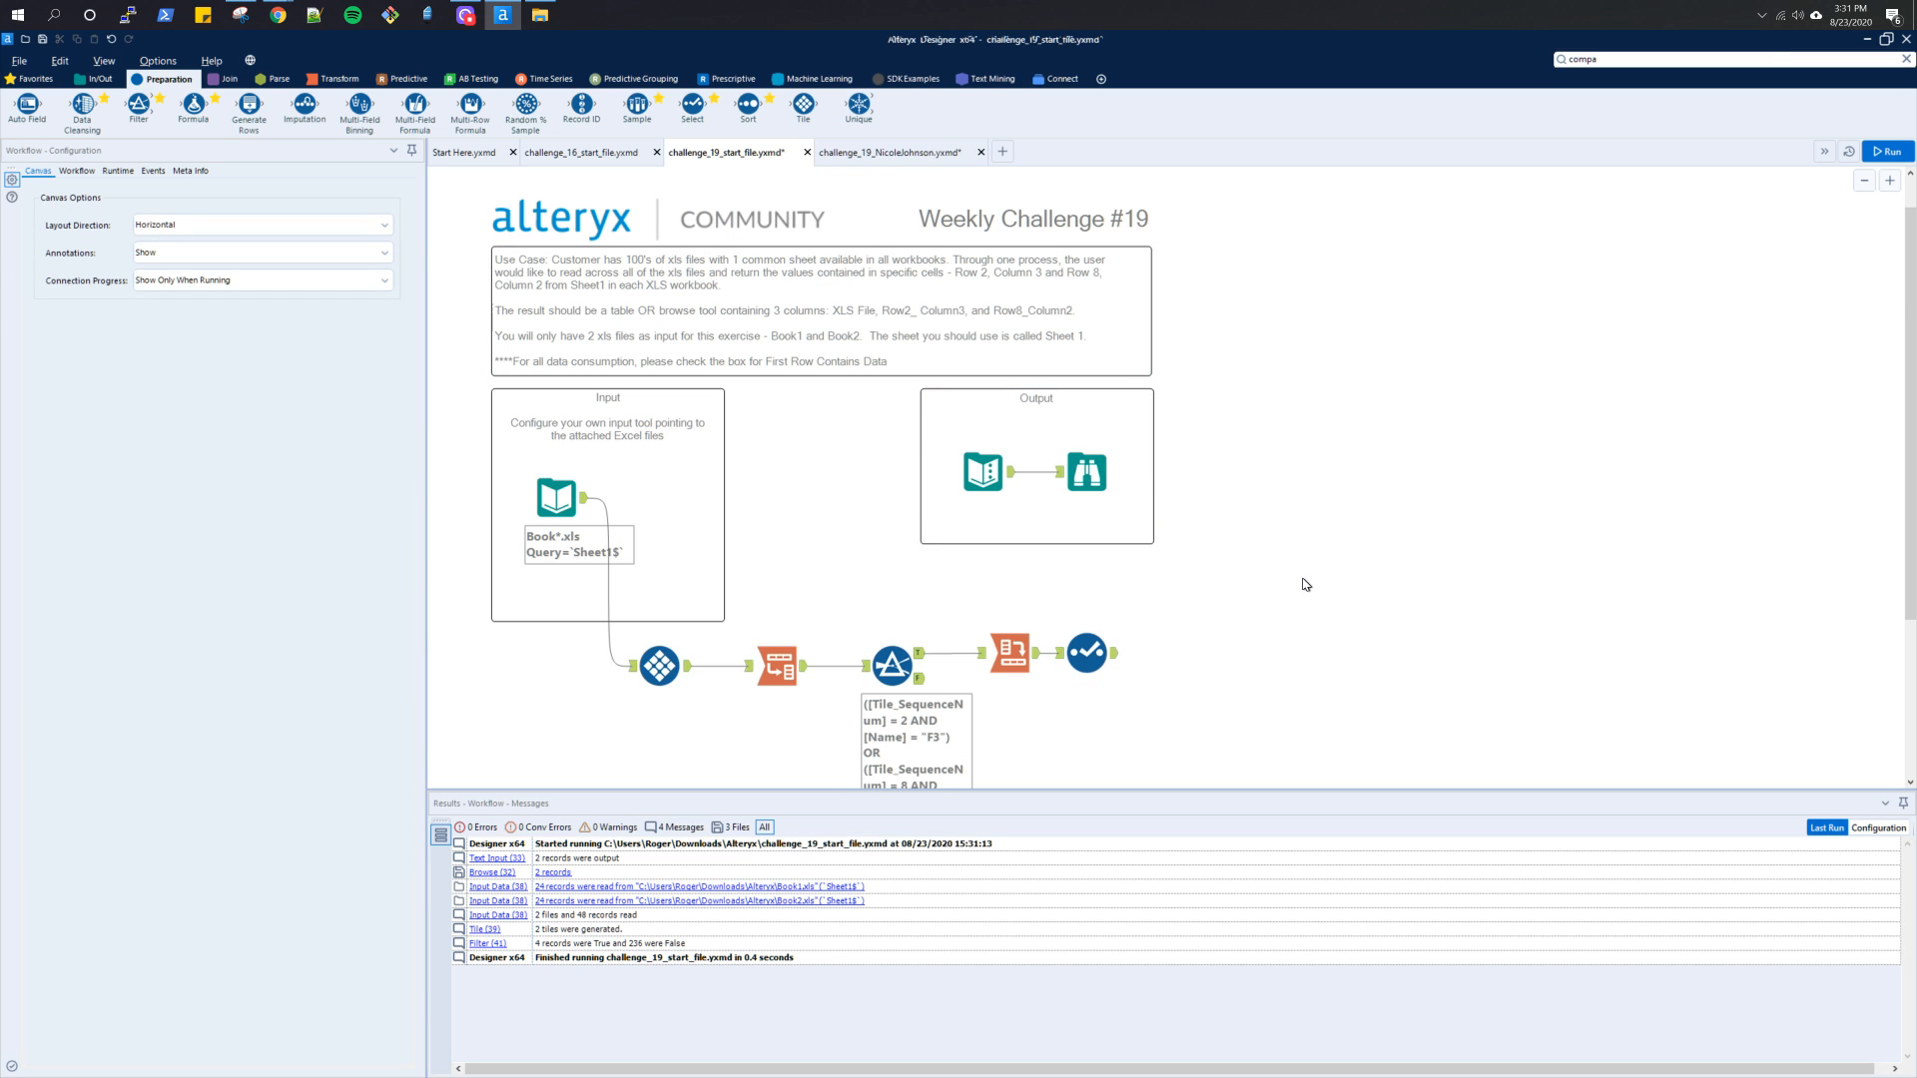
Save the start file workflow and switch to the Challenge #19 solution post in the Chrome browser
key(ctrl+s)
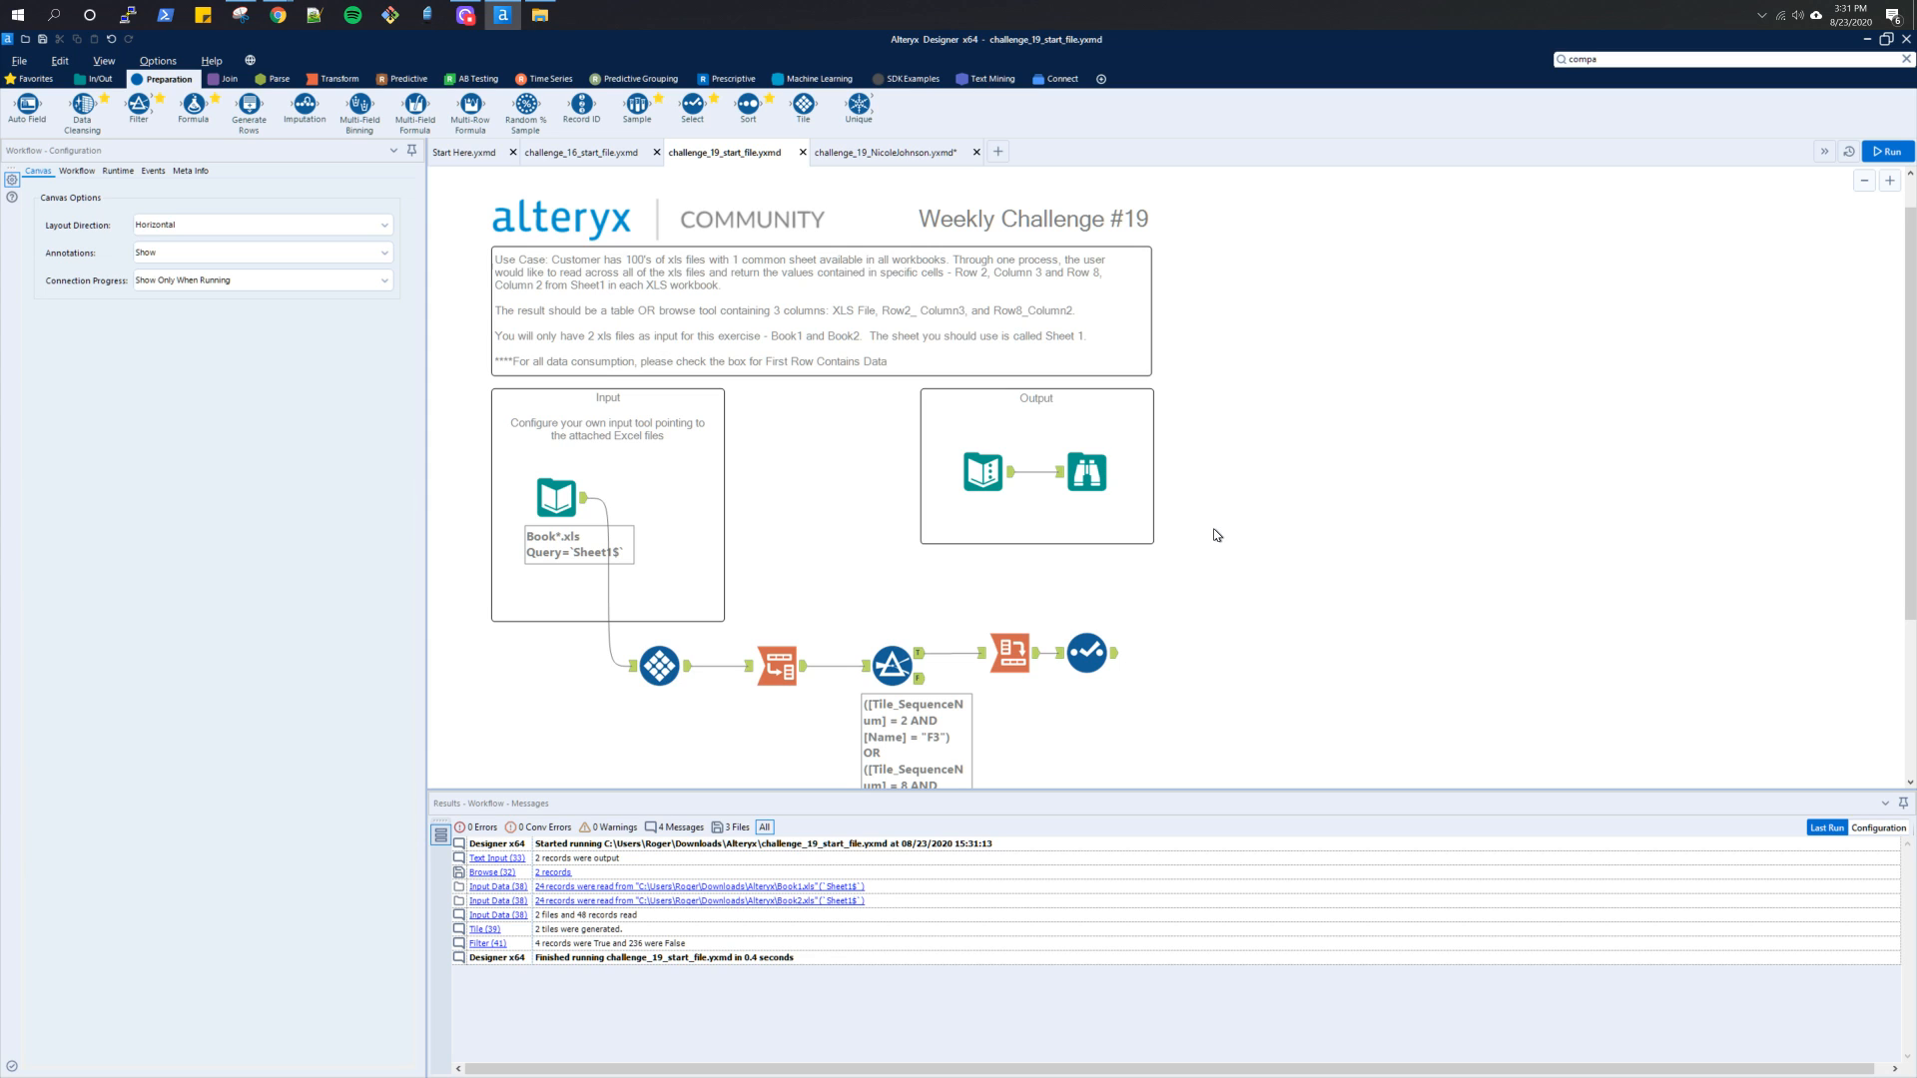
key(alt+Tab)
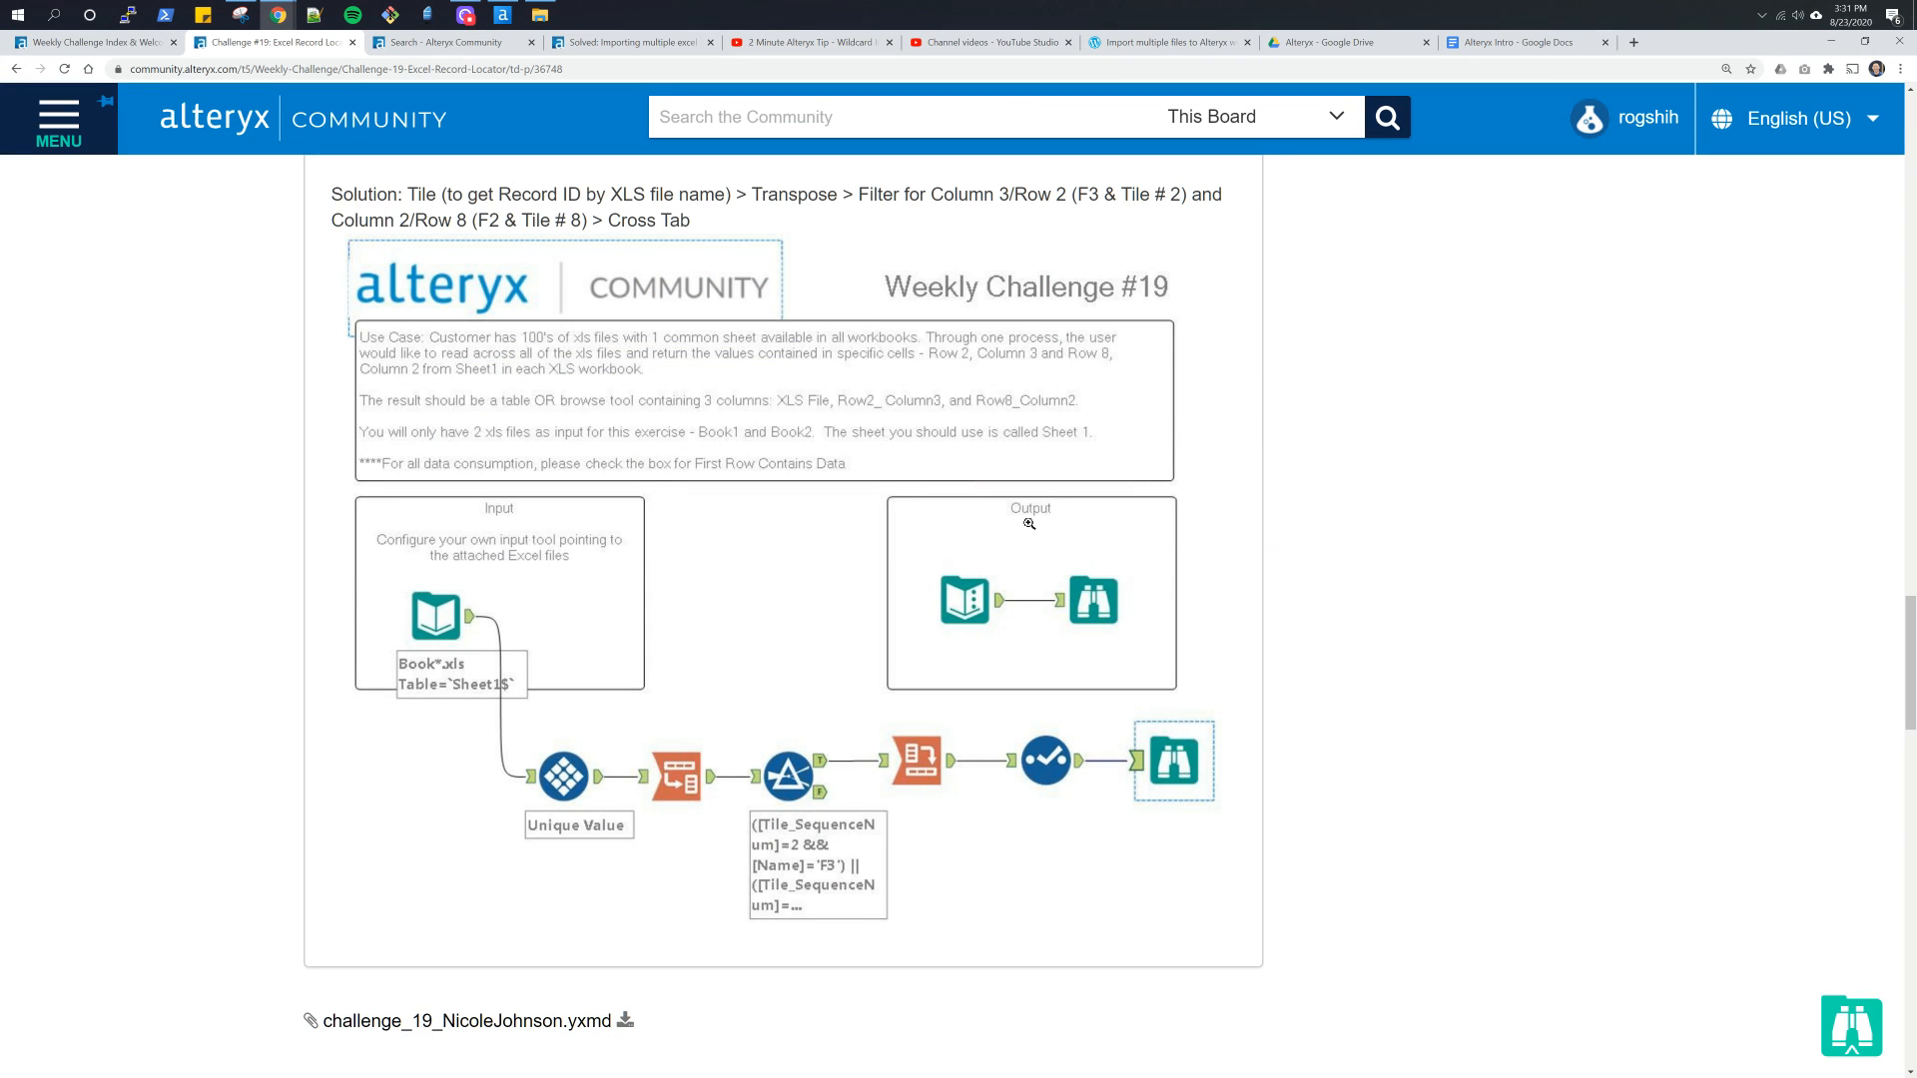